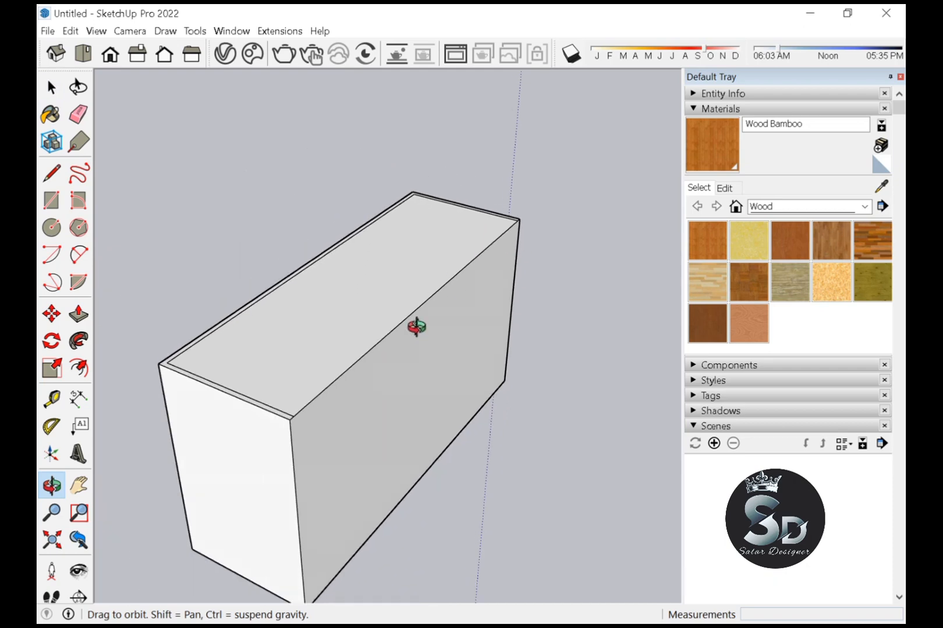
Push the inner top face of the box down 1', leaving the back and side panels standing
key(p)
click(375, 329)
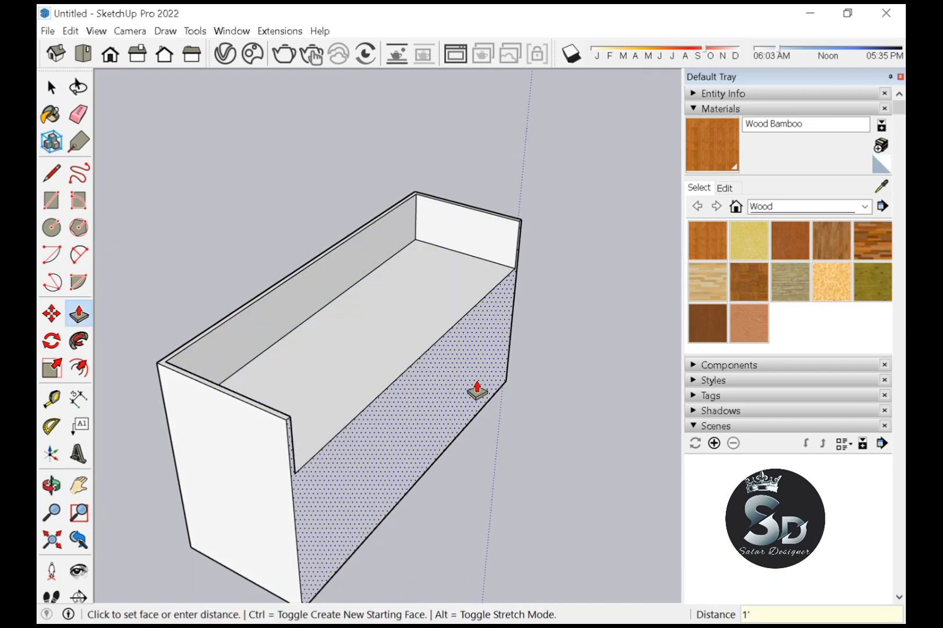
middle_drag(477, 389, 368, 369)
Copy the desktop's front edge a short distance down the front face
key(space)
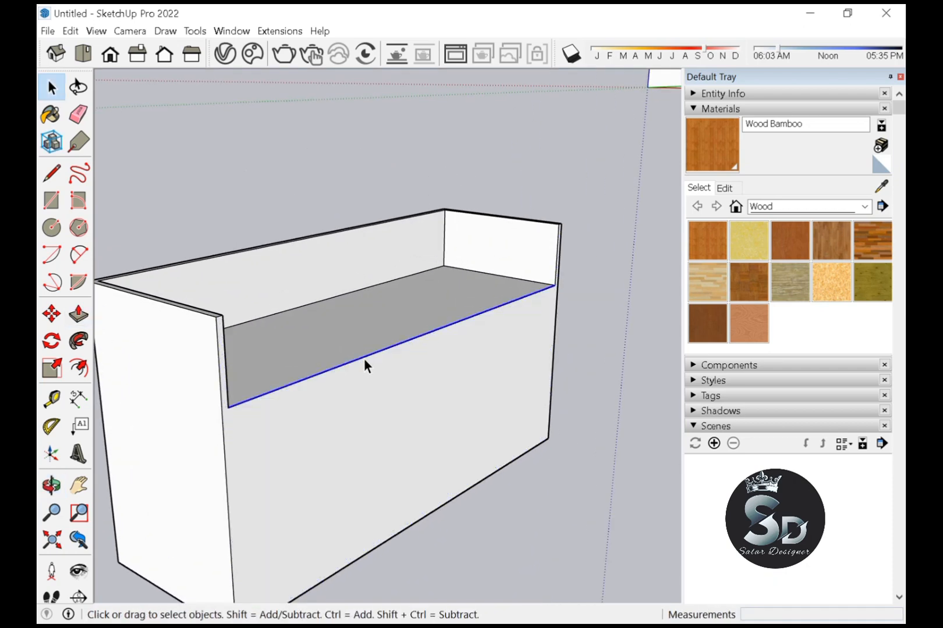
key(m)
key(ctrl)
click(364, 358)
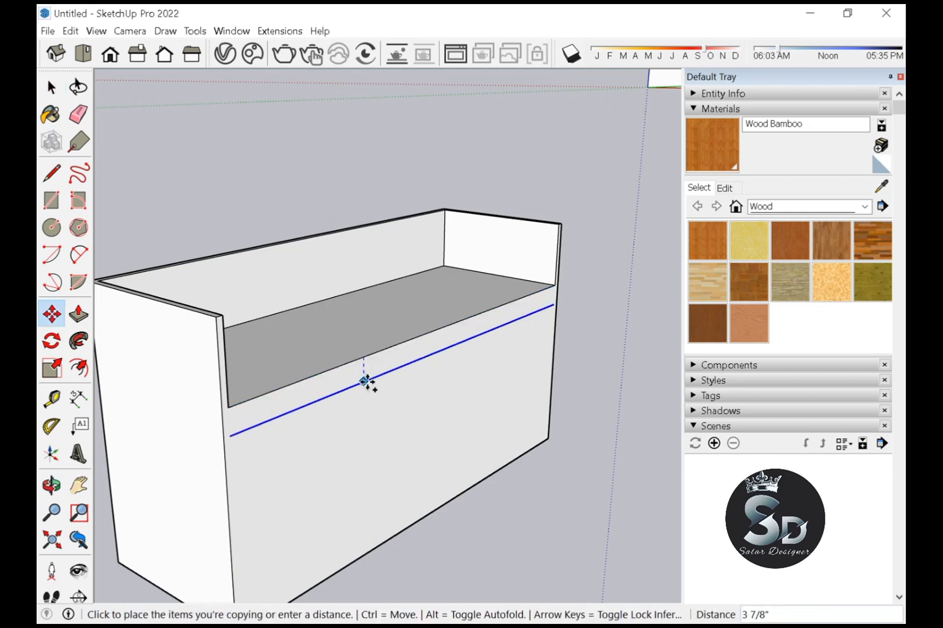
key(Return)
key(space)
Copy the bottom edge of the front face a short distance upward
click(438, 511)
scroll(428, 498, up, 3)
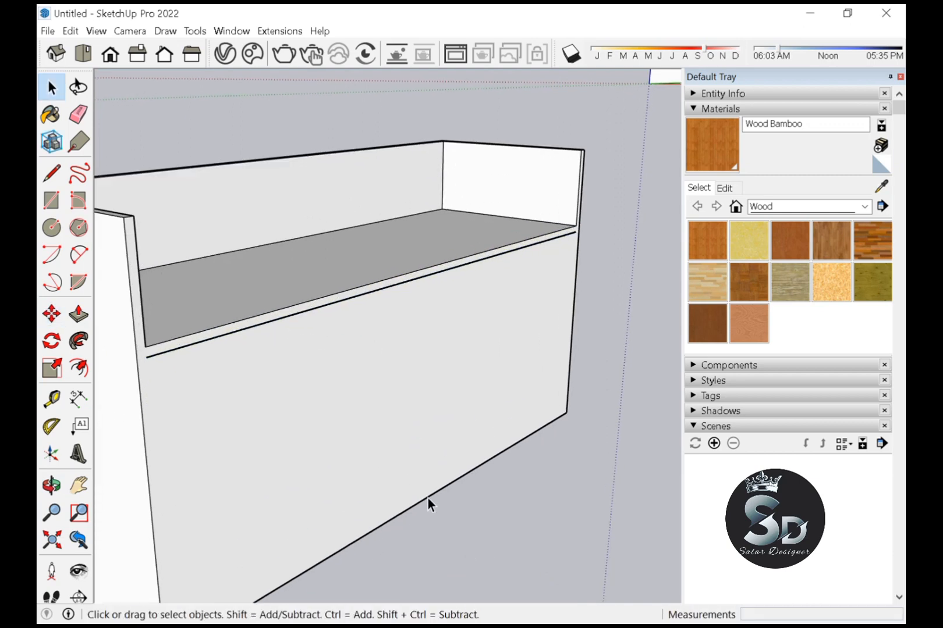
key(m)
click(421, 501)
key(ctrl)
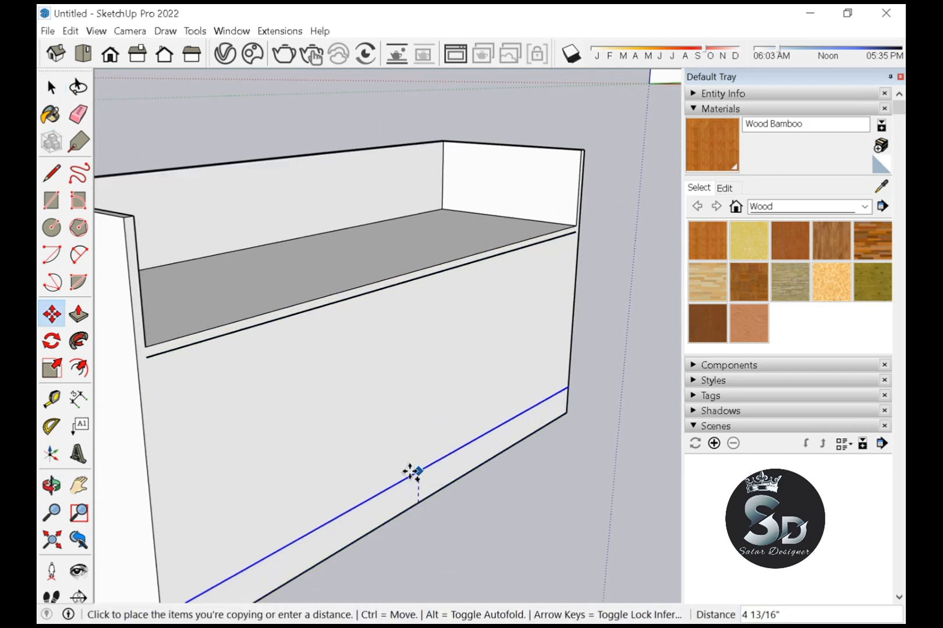
key(Escape)
key(space)
Draw a vertical line joining the right ends of the two copied lines on the front face
key(l)
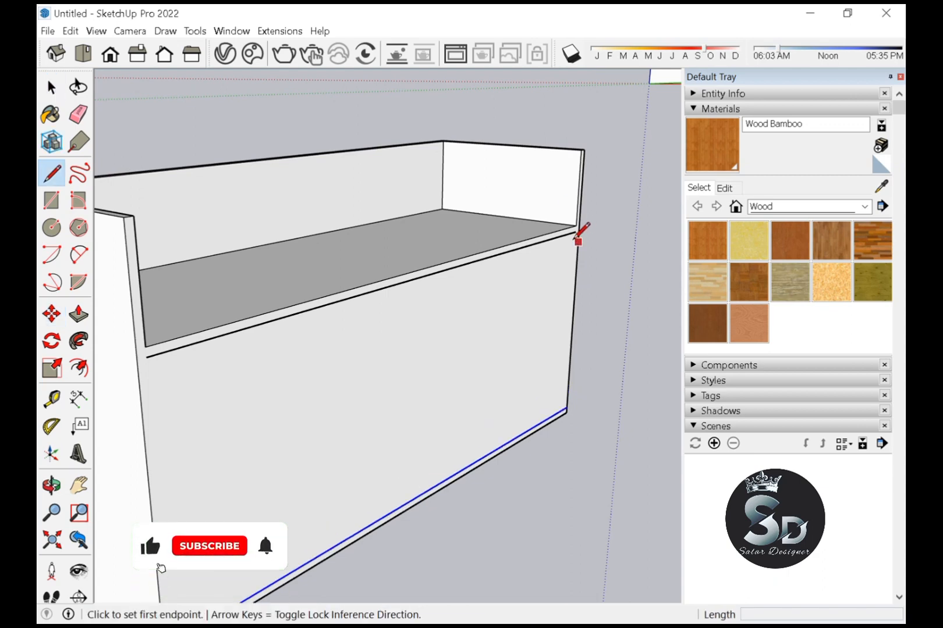
click(576, 232)
scroll(568, 396, up, 3)
key(space)
scroll(576, 410, down, 1)
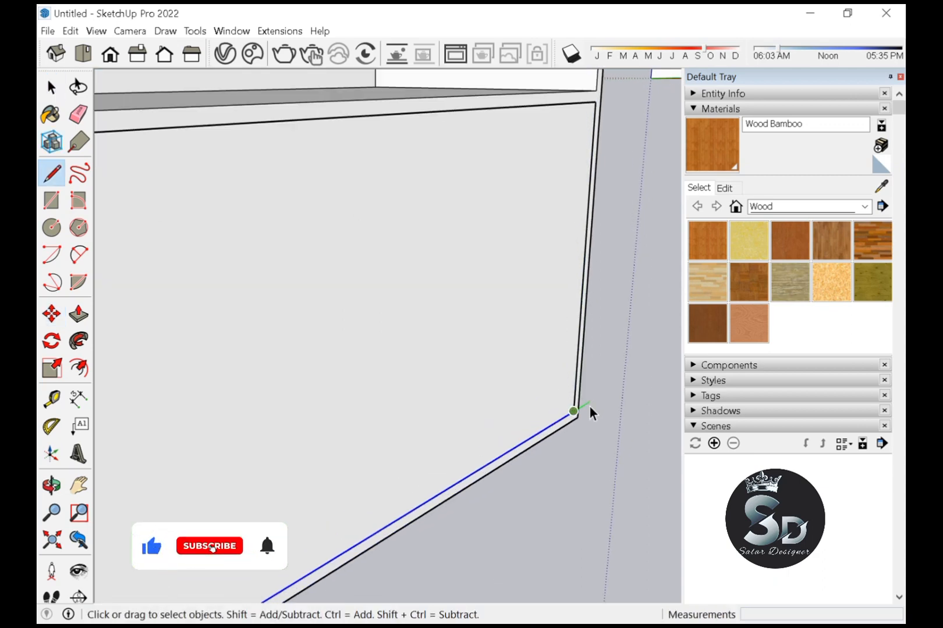
Place a vertical guide 2' in from the right edge of the front face
key(t)
click(582, 350)
text(2)
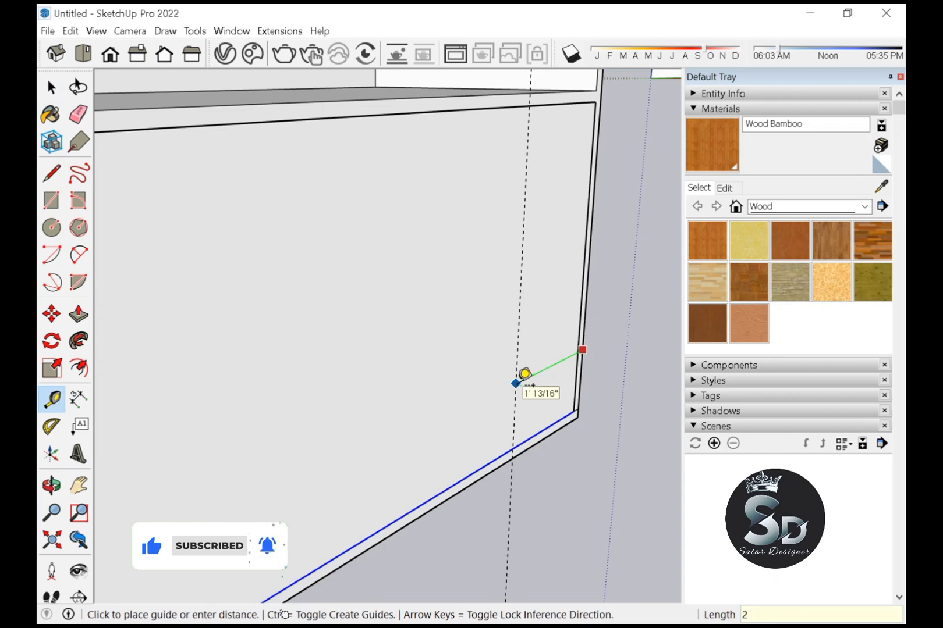
text(')
key(Return)
click(450, 110)
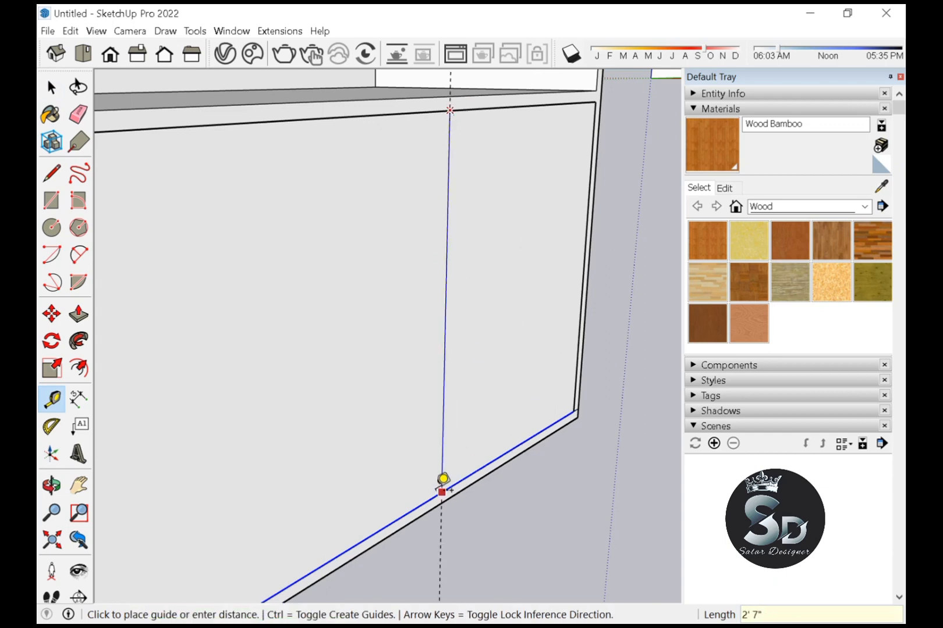
Draw a vertical divider along the right guide between the lower and upper lines of the front face
scroll(466, 445, up, 1)
key(l)
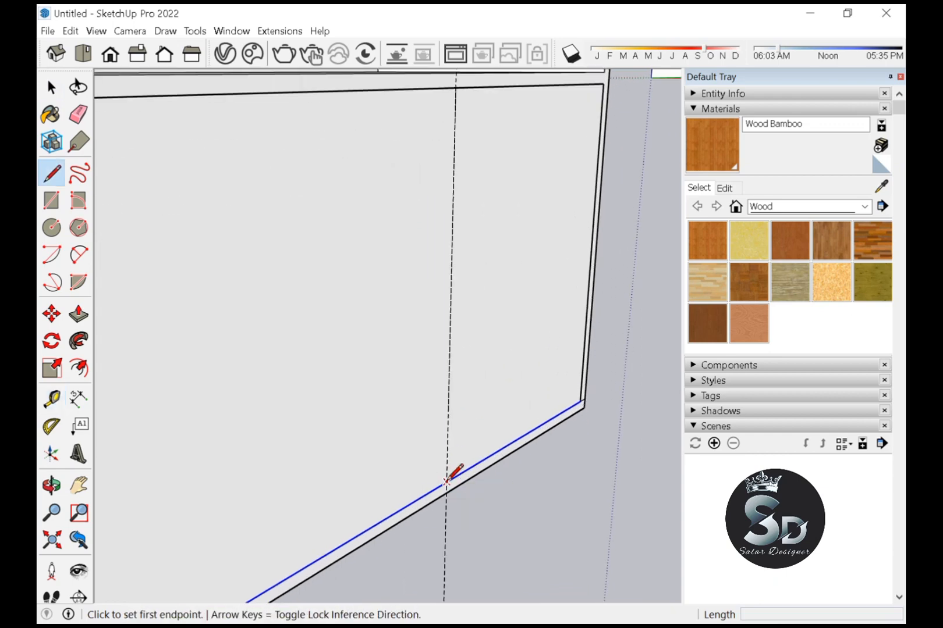
click(448, 481)
scroll(451, 280, down, 3)
click(461, 131)
key(space)
scroll(519, 343, down, 2)
scroll(186, 427, up, 1)
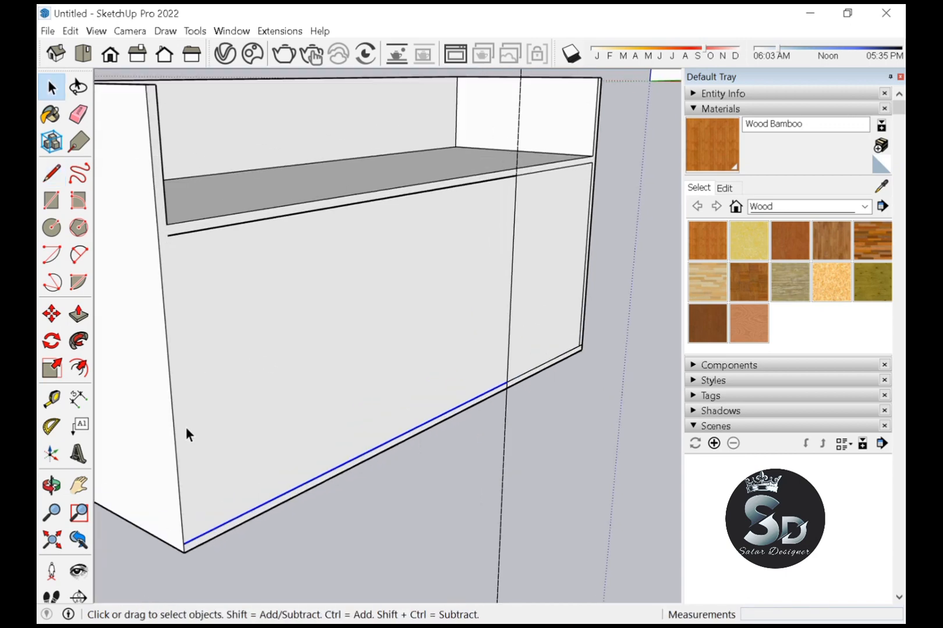
Place a guide 2' in from the left edge and draw the vertical line closing the front outline's left side
key(t)
click(172, 407)
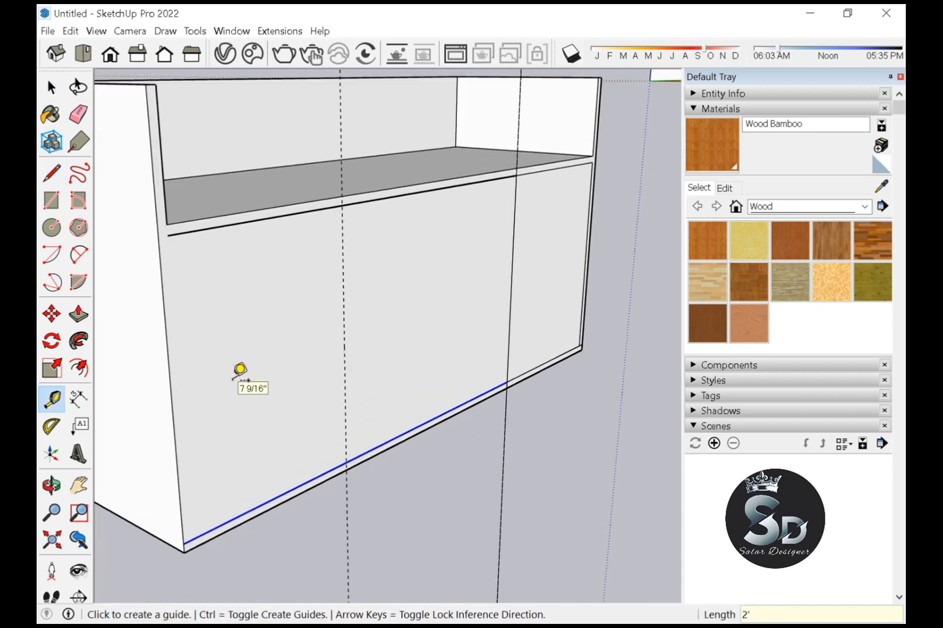
key(l)
click(168, 235)
click(189, 542)
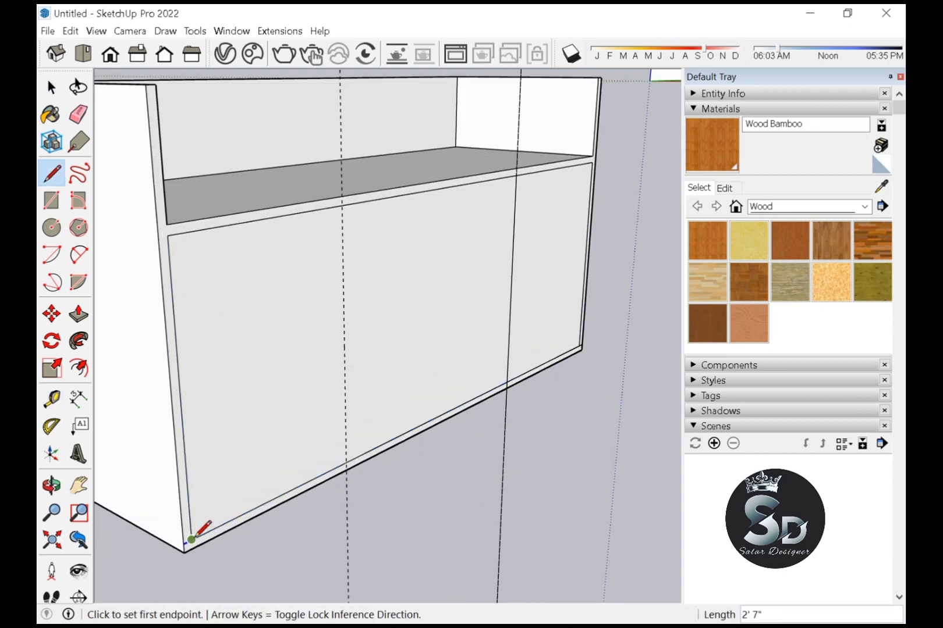
Draw a vertical divider along the left guide from the upper line to the lower line
key(space)
click(342, 206)
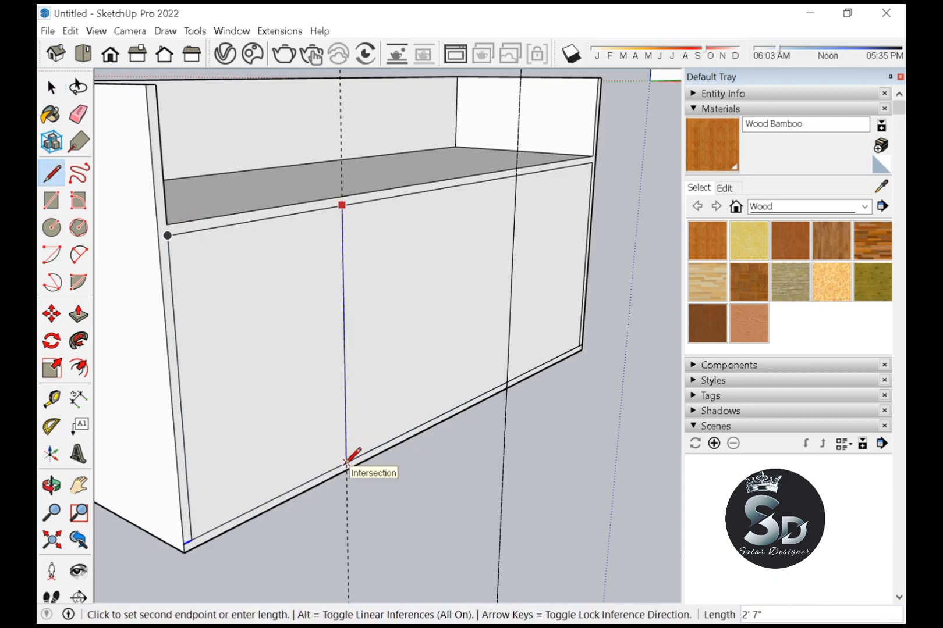
click(346, 463)
key(space)
Erase the lower line between the two dividers and the leftover stub at the left corner
scroll(405, 442, up, 2)
key(e)
scroll(424, 478, down, 1)
key(space)
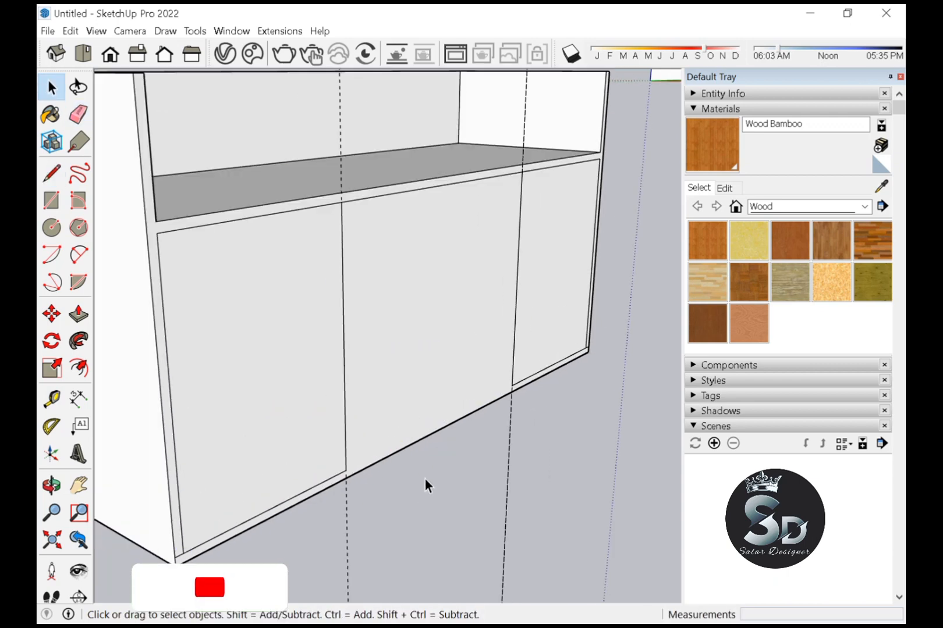
Extend the right divider down to the bottom edge of the front face
key(o)
scroll(512, 393, up, 3)
key(l)
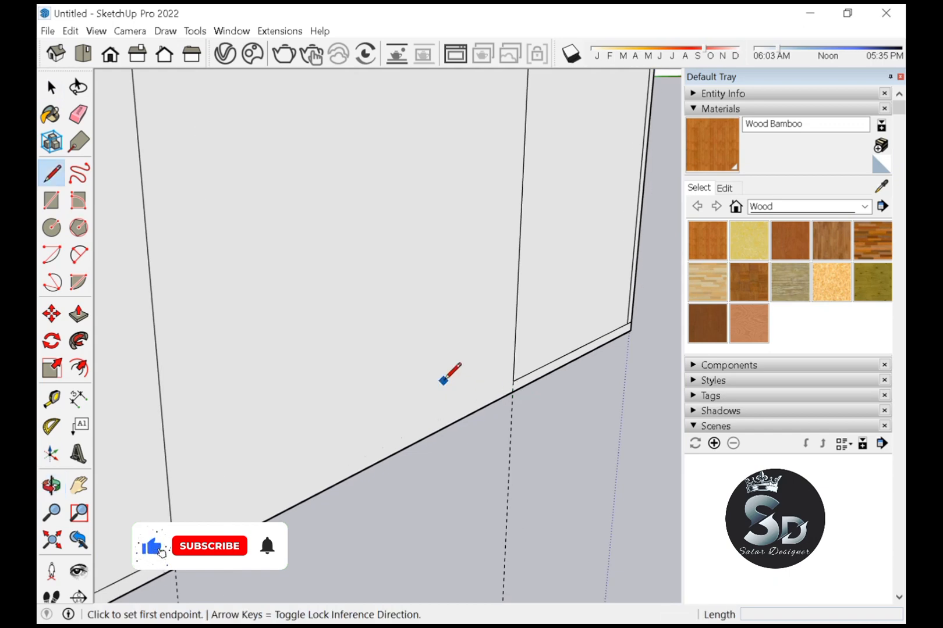
key(space)
click(443, 382)
scroll(512, 383, up, 3)
key(l)
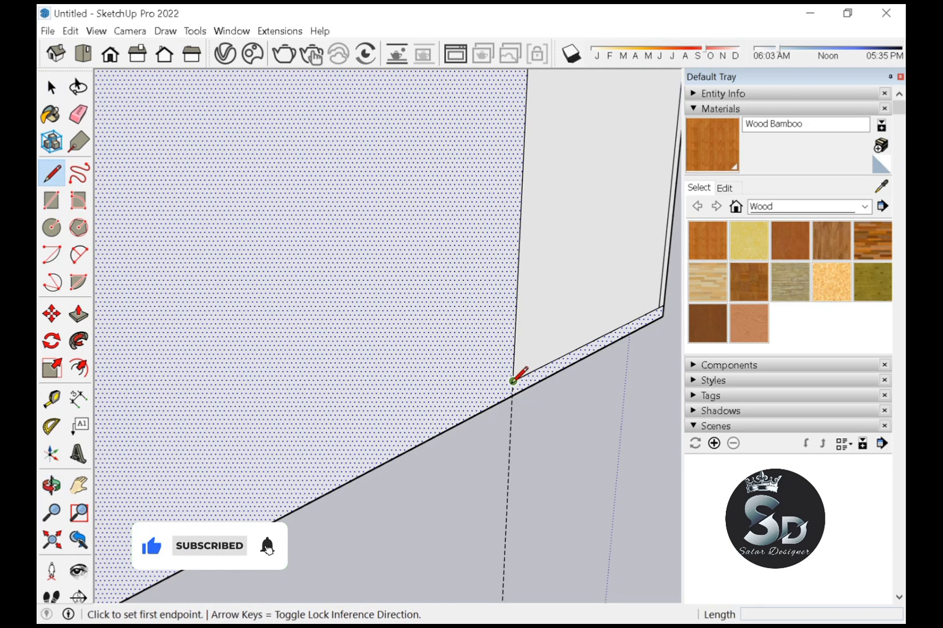
key(space)
Extend the left divider down to the bottom edge, closing off the middle section
scroll(533, 395, down, 2)
scroll(253, 532, up, 3)
key(l)
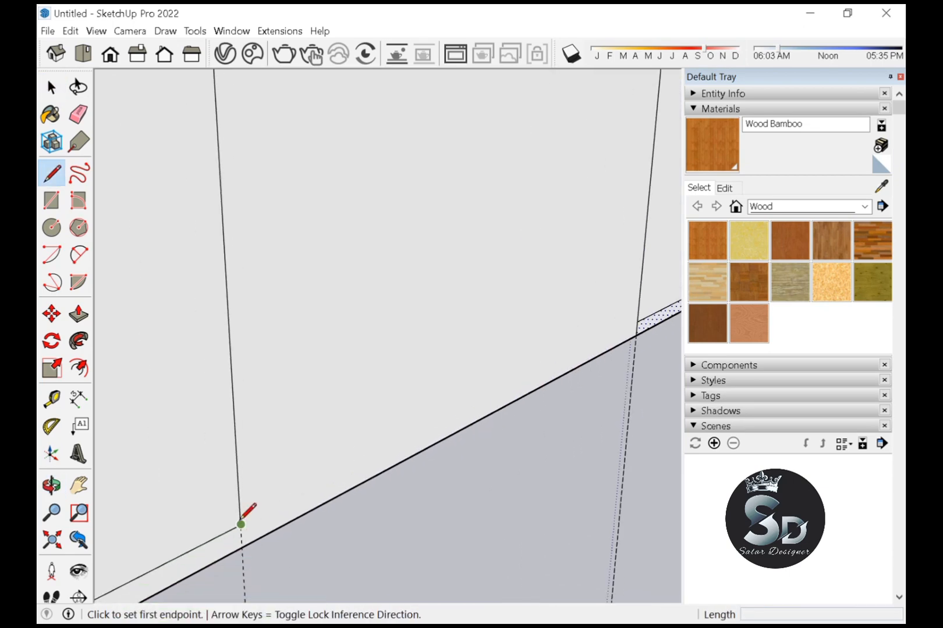
click(241, 525)
key(space)
Push the middle section of the front face back 2' 2" to open the leg space
scroll(343, 469, down, 5)
click(401, 477)
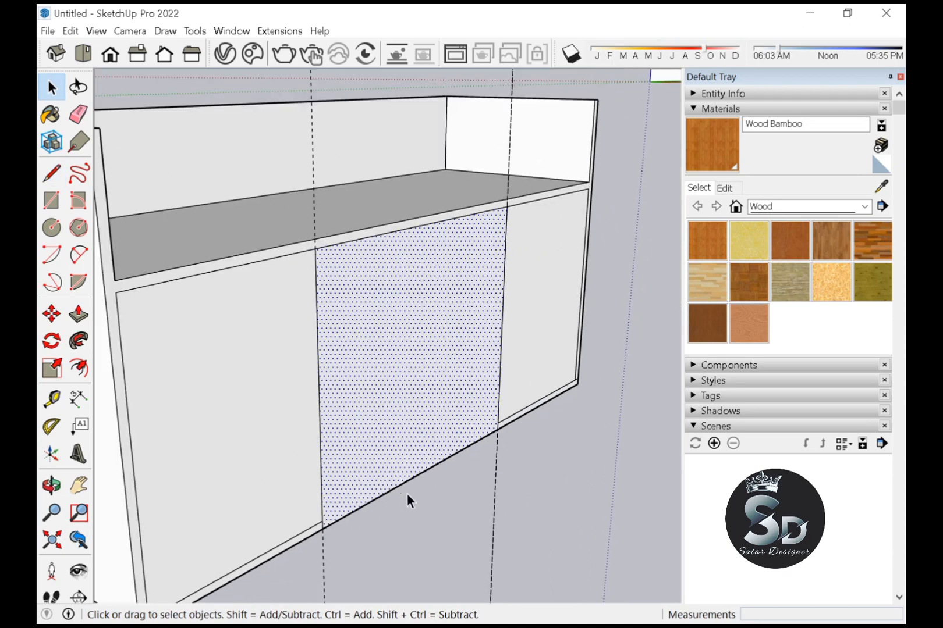
key(p)
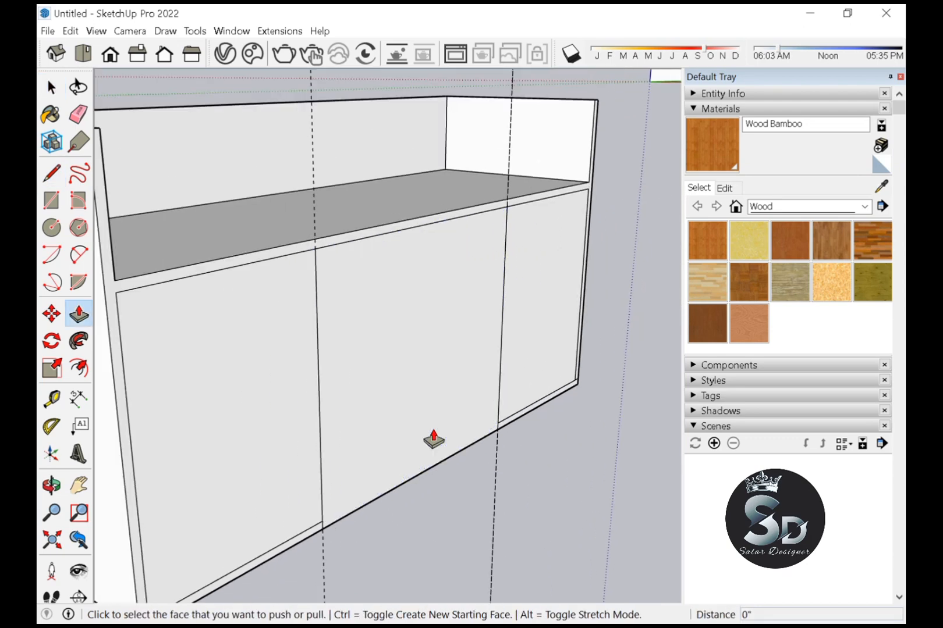
click(431, 438)
text(2'2")
key(Return)
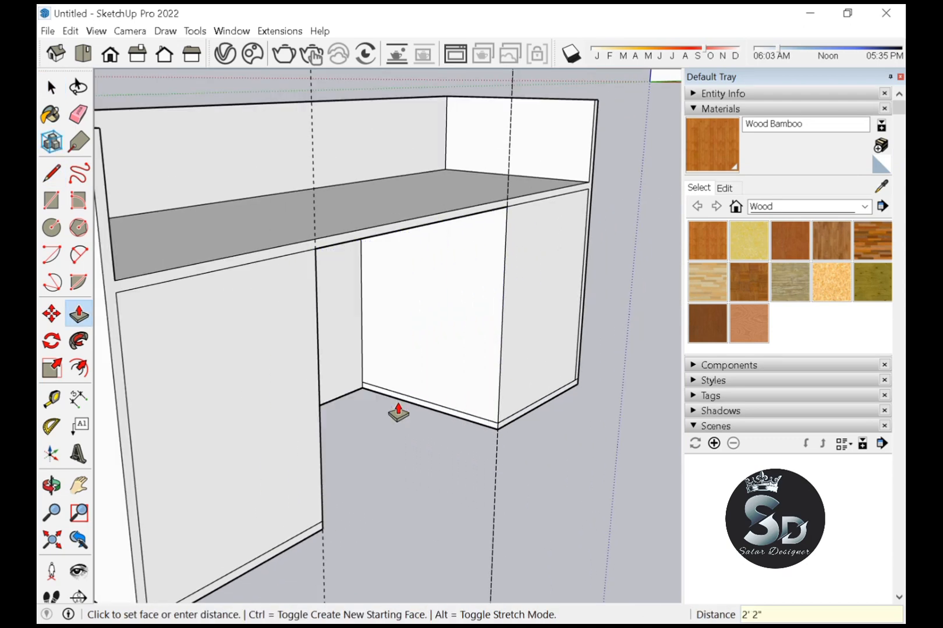
key(space)
Copy the left cabinet's vertical edge beside the leg space 1" onto its front face
scroll(379, 475, down, 3)
scroll(349, 486, up, 2)
middle_drag(342, 489, 356, 437)
scroll(381, 498, up, 5)
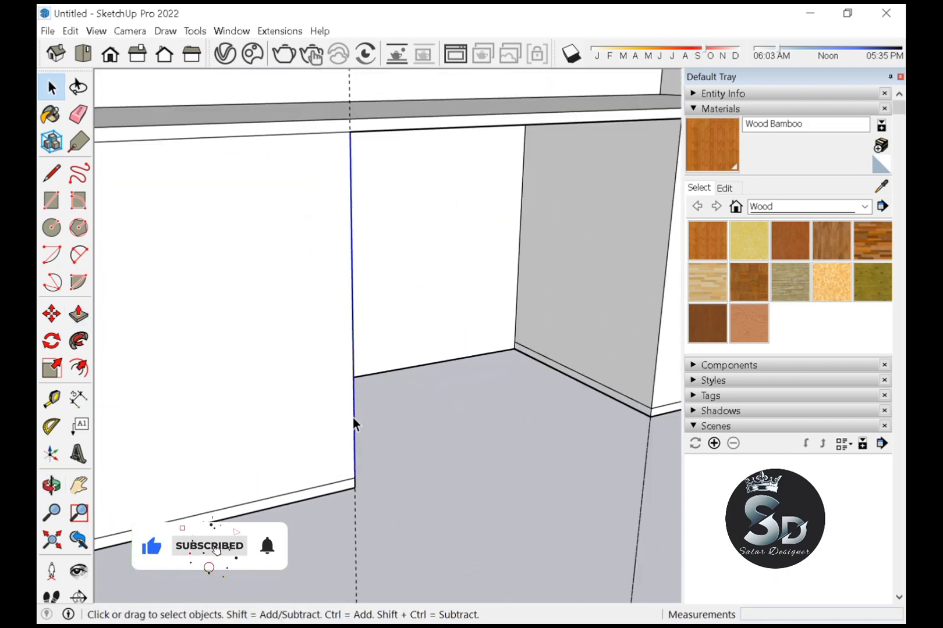
key(m)
click(353, 418)
key(ctrl)
text(1)
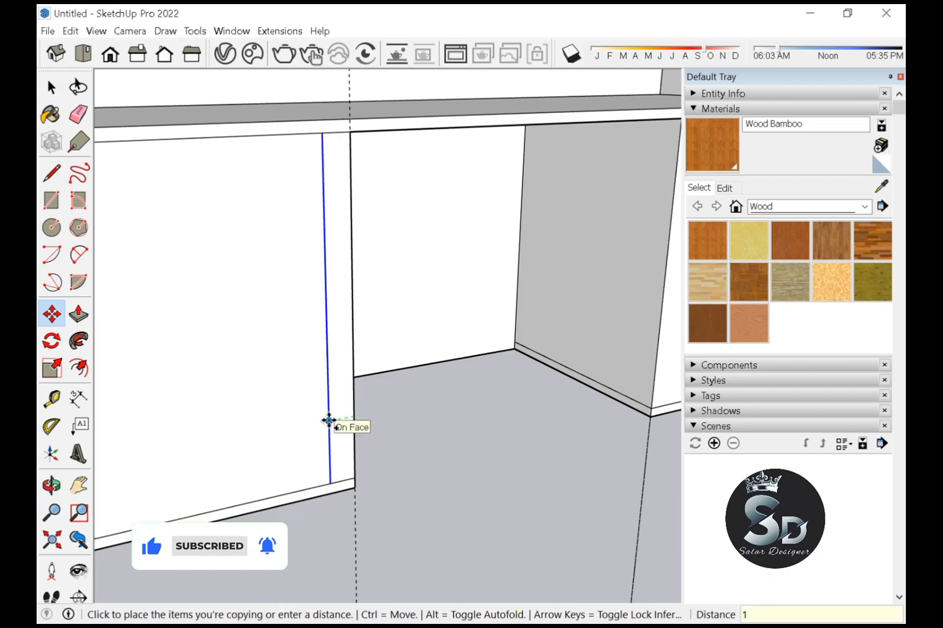
text(")
key(Return)
key(space)
Erase the short leftover line segments at the corners of the left cabinet's front outline
middle_drag(442, 448, 462, 495)
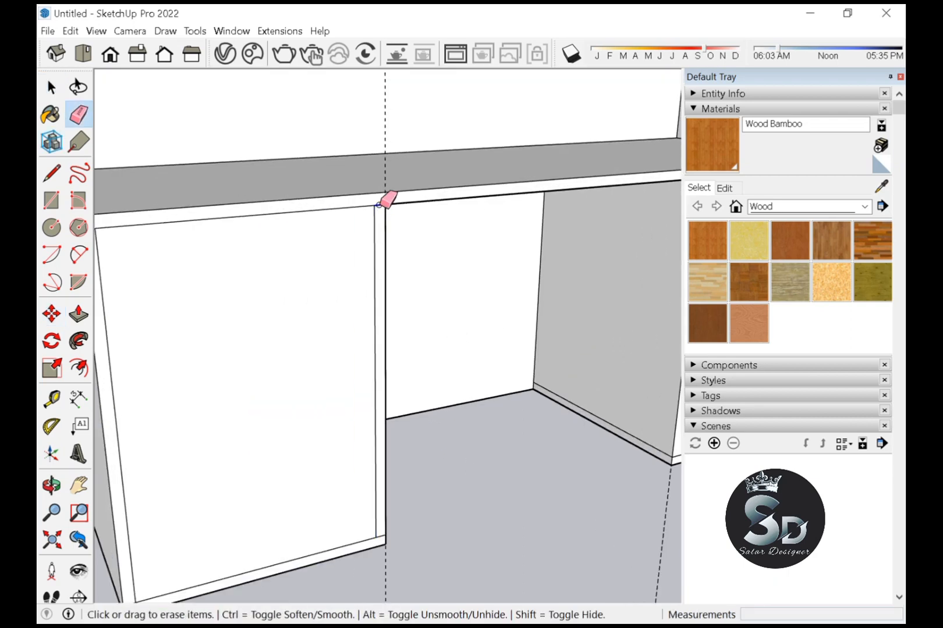
scroll(382, 538, up, 2)
scroll(389, 529, down, 4)
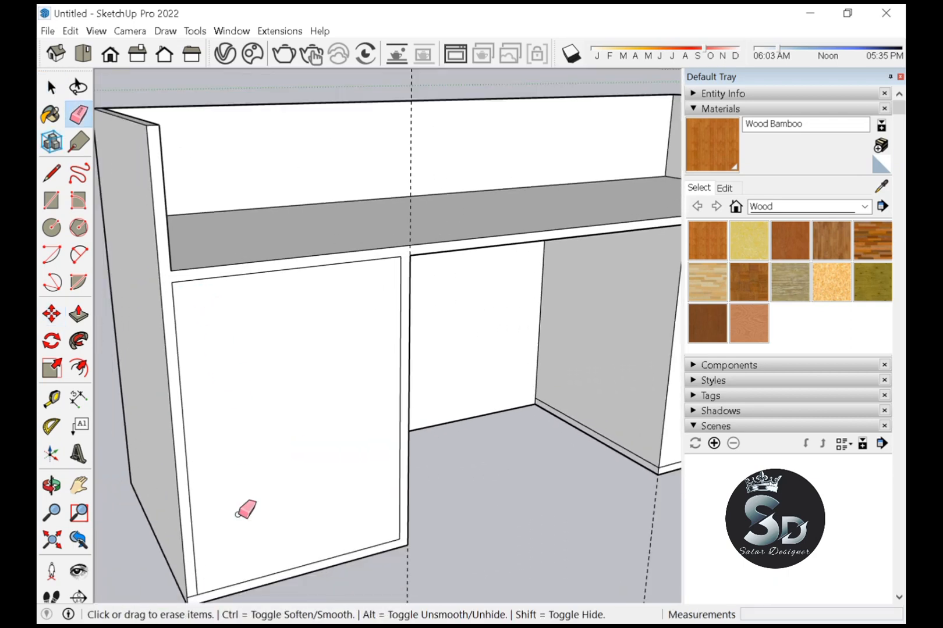
scroll(204, 568, up, 3)
middle_drag(211, 563, 229, 447)
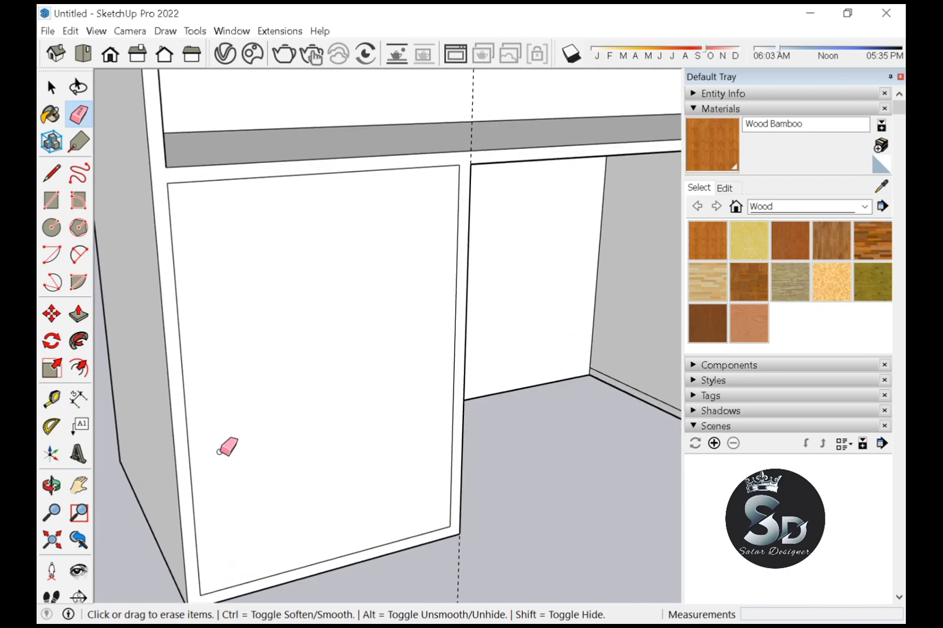
Copy the left cabinet outline's bottom line up to its top line and divide the span with /3
key(space)
click(338, 558)
key(m)
click(338, 557)
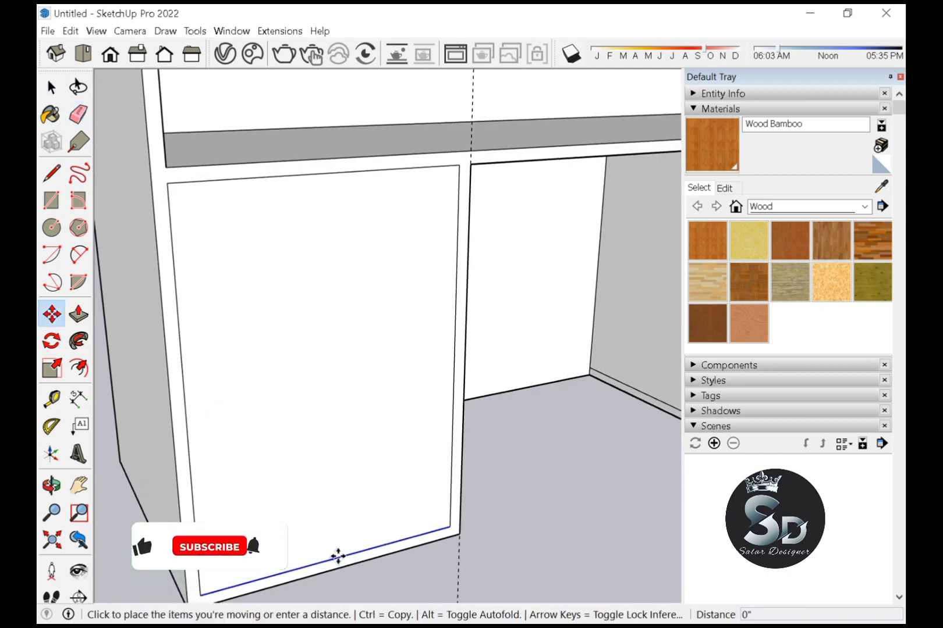
key(ctrl)
click(327, 174)
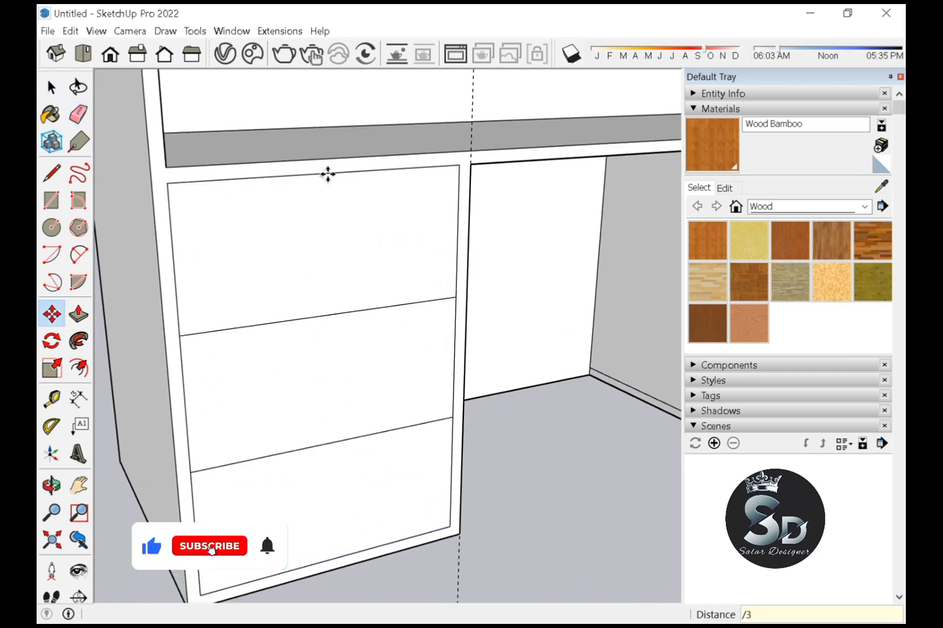
key(space)
Offset the middle drawer front's outline inward by .15
key(f)
click(292, 347)
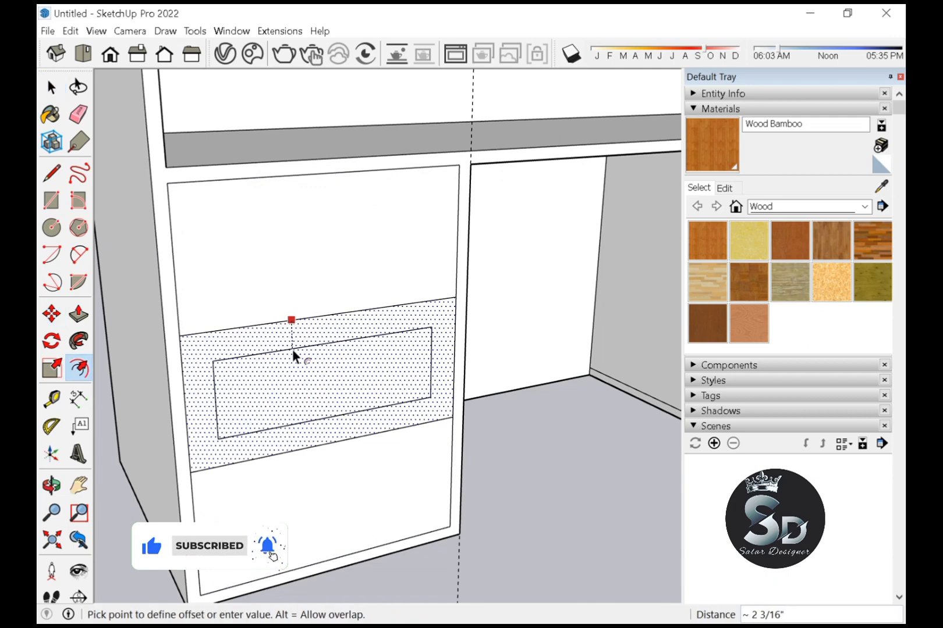
key(BackSpace)
key(BackSpace)
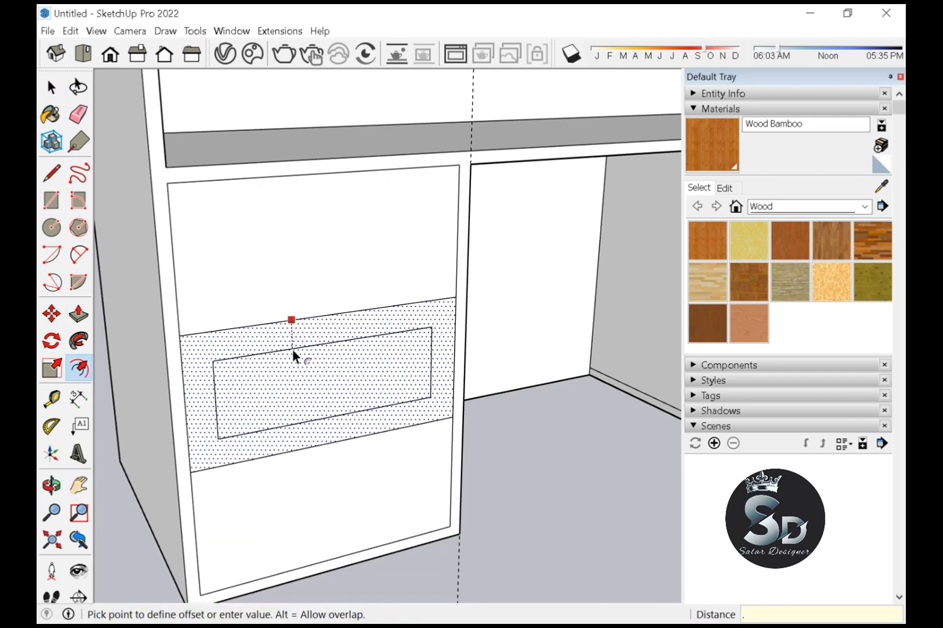
text(.15)
key(Return)
scroll(292, 349, up, 1)
key(space)
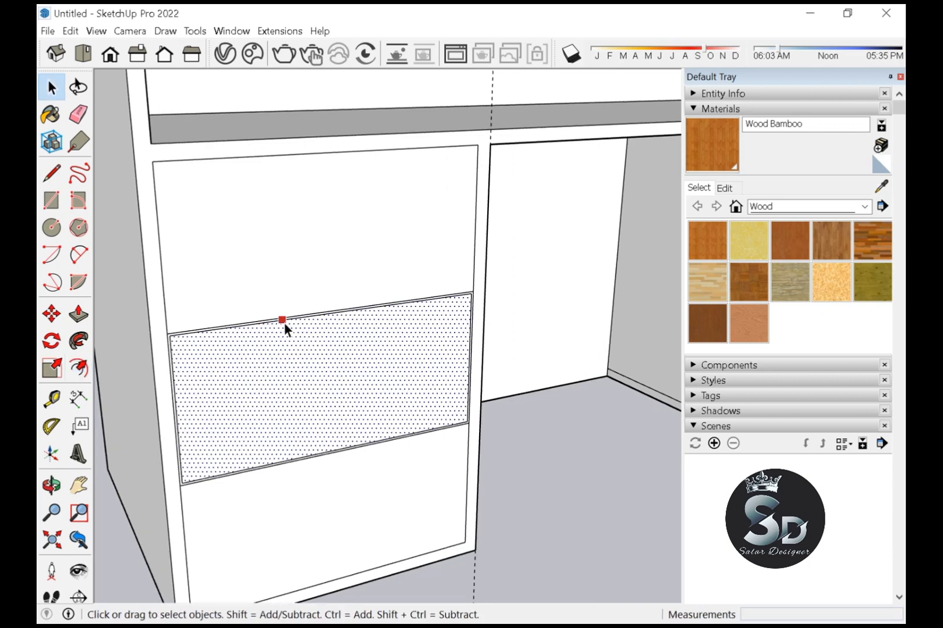
Push the middle drawer's narrow border strip in about 3/16" to form a groove
scroll(218, 355, up, 3)
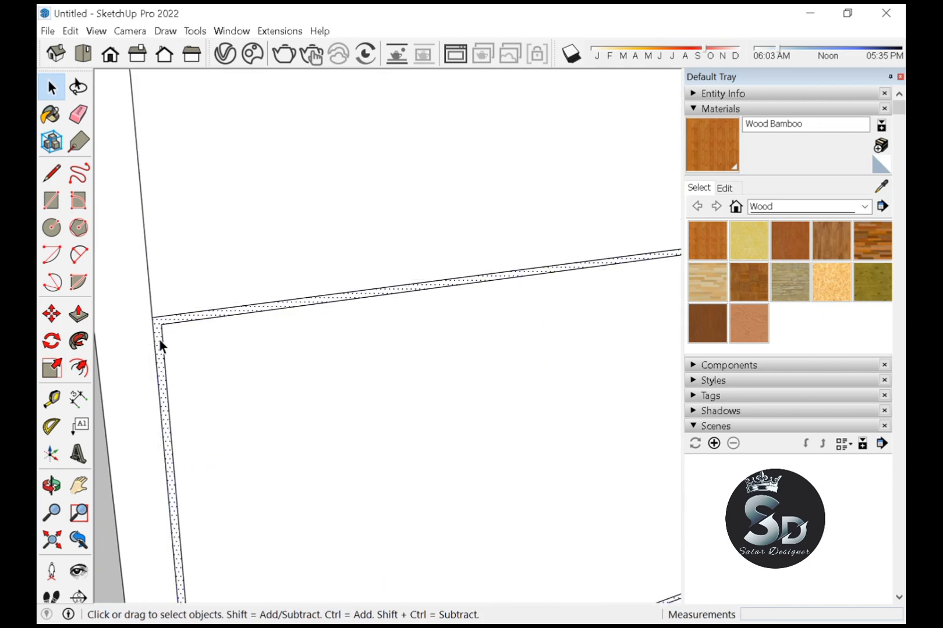
key(p)
click(159, 339)
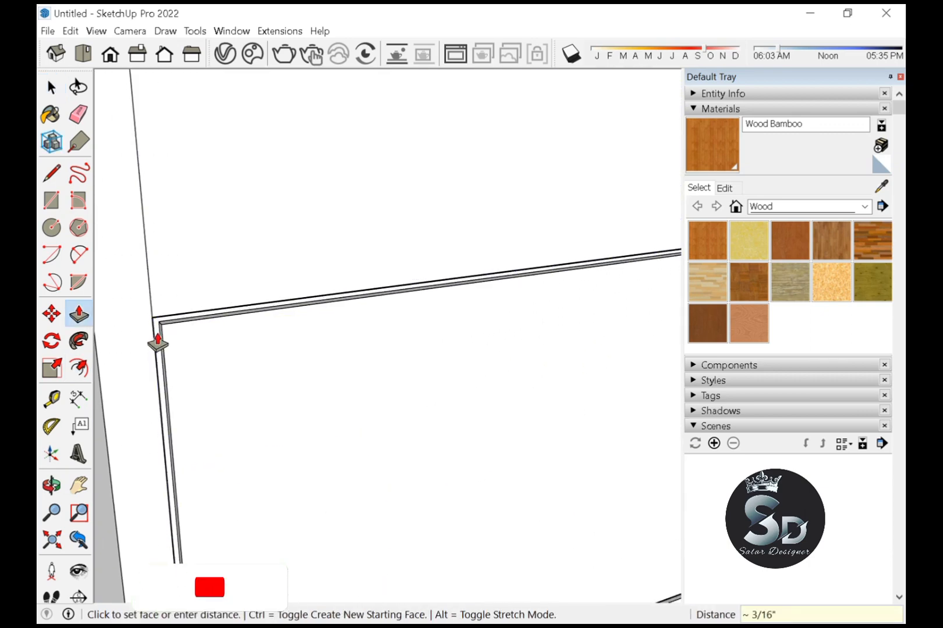
click(158, 338)
scroll(293, 406, down, 5)
Offset the top drawer front's outline inward by the same distance as the middle drawer
key(space)
click(319, 322)
scroll(319, 321, up, 1)
key(f)
double_click(317, 322)
key(space)
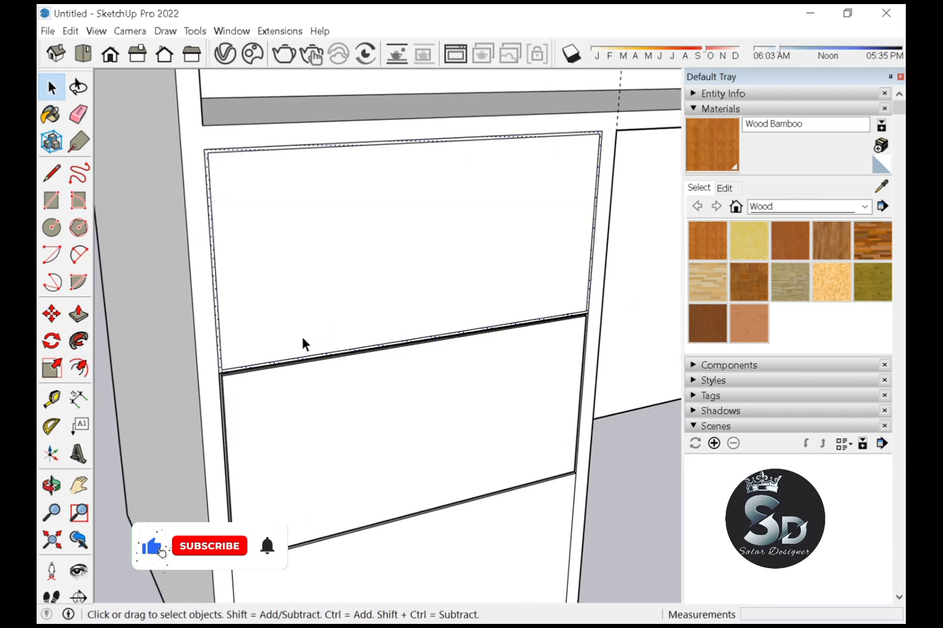
Push the top drawer's narrow border strip in to the same groove depth as the middle drawer
key(p)
key(space)
scroll(208, 367, up, 4)
key(p)
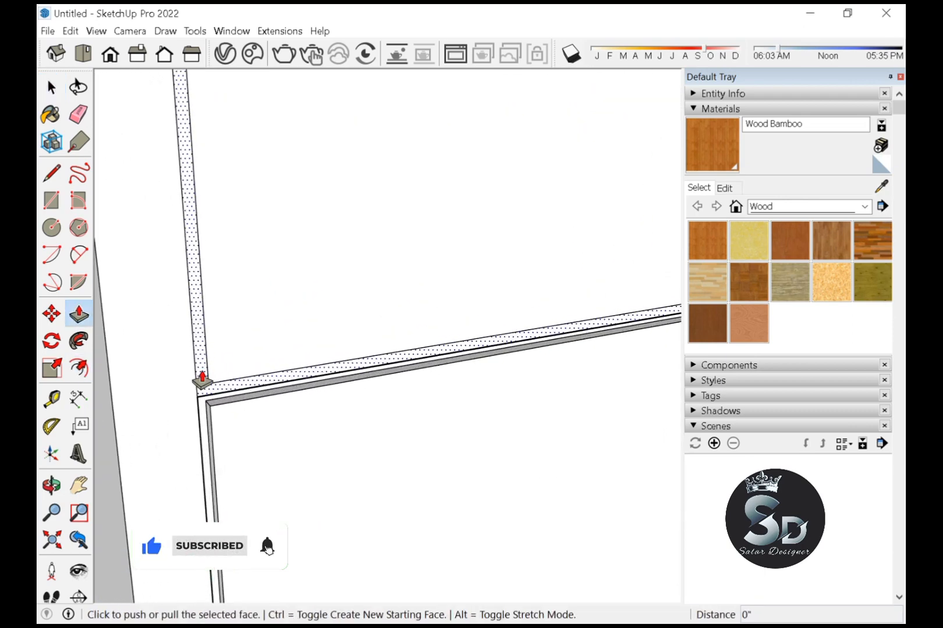
double_click(201, 376)
scroll(229, 344, down, 5)
scroll(355, 491, up, 2)
key(space)
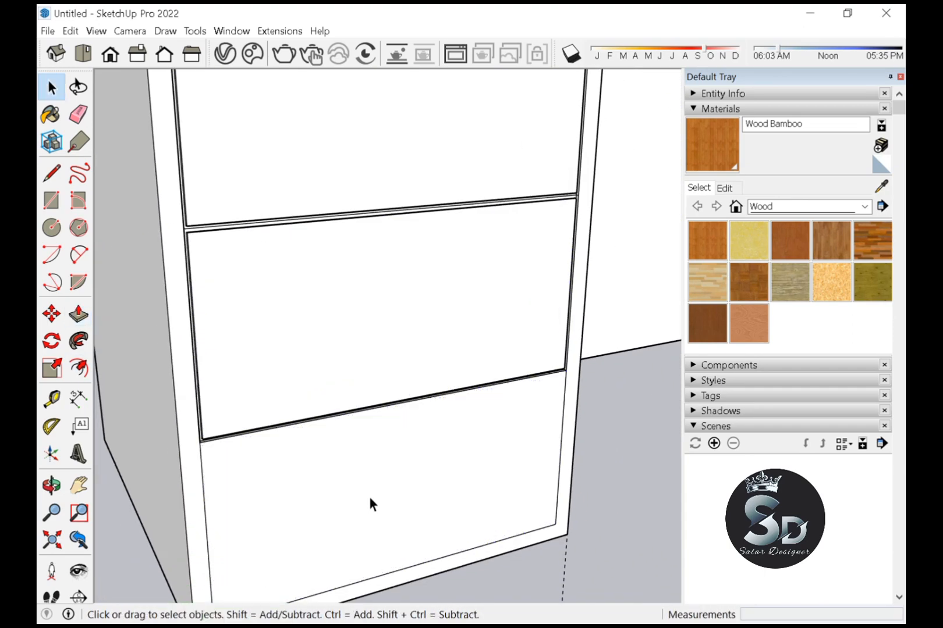
Offset the bottom drawer front's outline inward by the same distance as the other drawers
key(f)
double_click(371, 500)
key(space)
Push the bottom drawer's border strip in by the same depth to complete the left cabinet's grooves
scroll(223, 489, up, 3)
key(p)
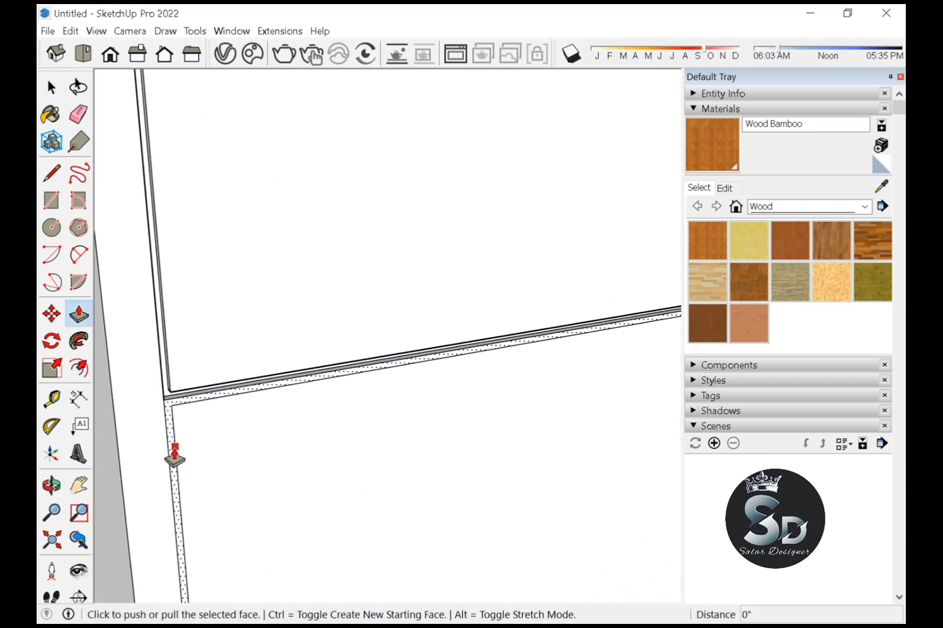
key(space)
scroll(173, 448, up, 1)
key(p)
double_click(173, 449)
scroll(206, 395, down, 5)
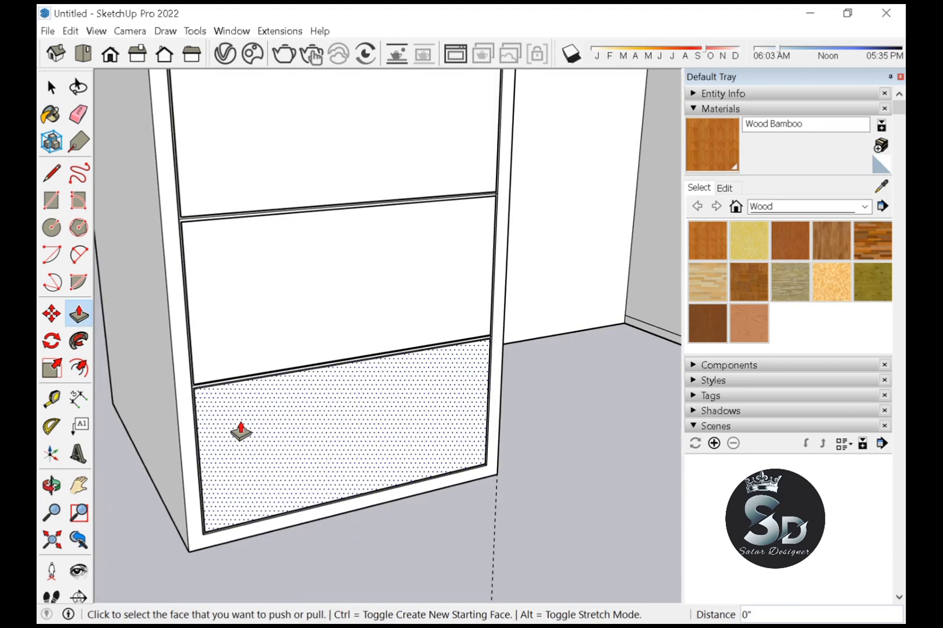
scroll(241, 433, down, 3)
key(space)
Copy the right cabinet front's vertical edge beside the leg space a short distance inward to frame the front
scroll(589, 376, up, 5)
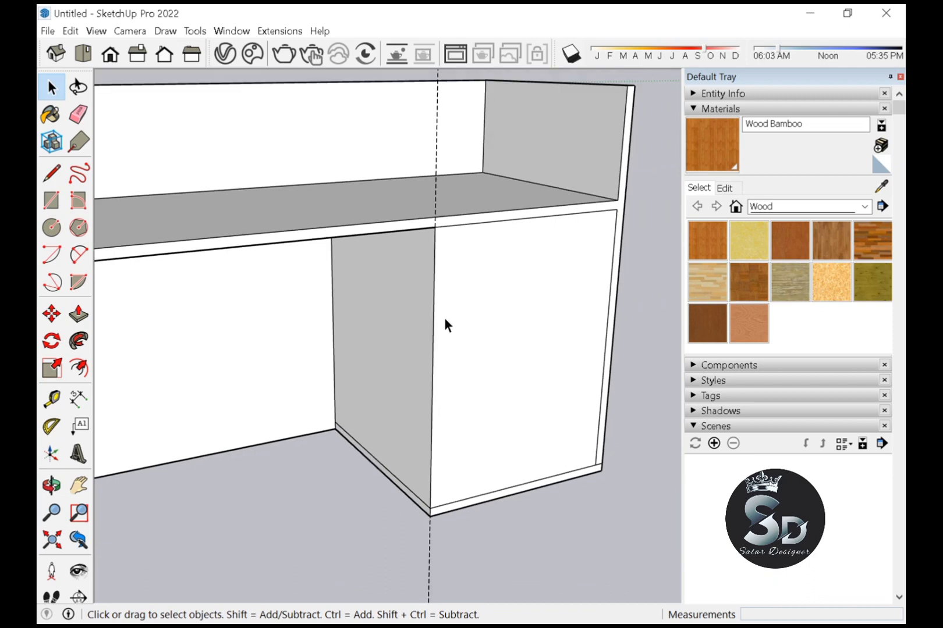
scroll(444, 317, up, 2)
click(432, 318)
key(m)
click(432, 318)
key(ctrl)
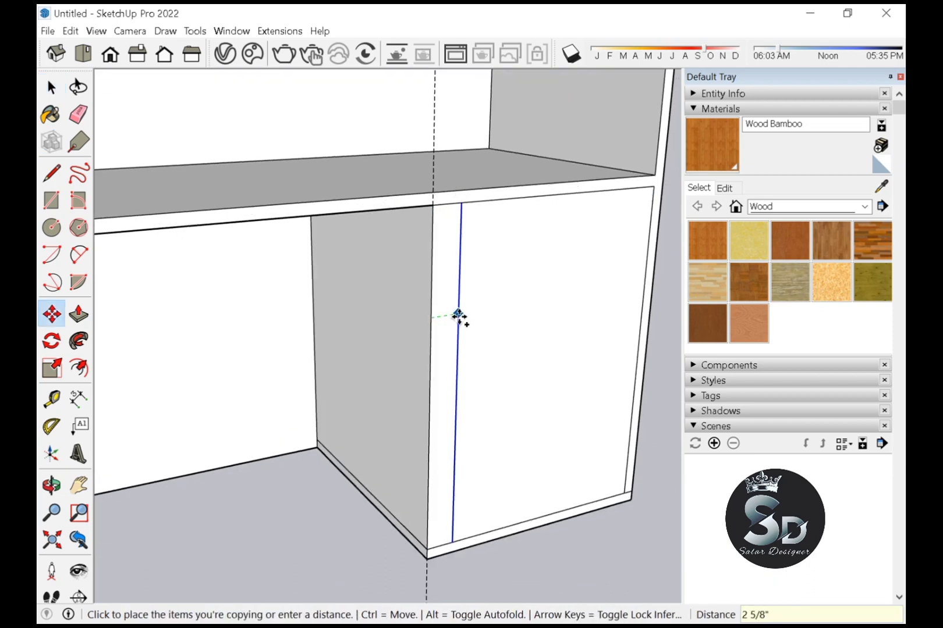
text(11)
key(Return)
key(space)
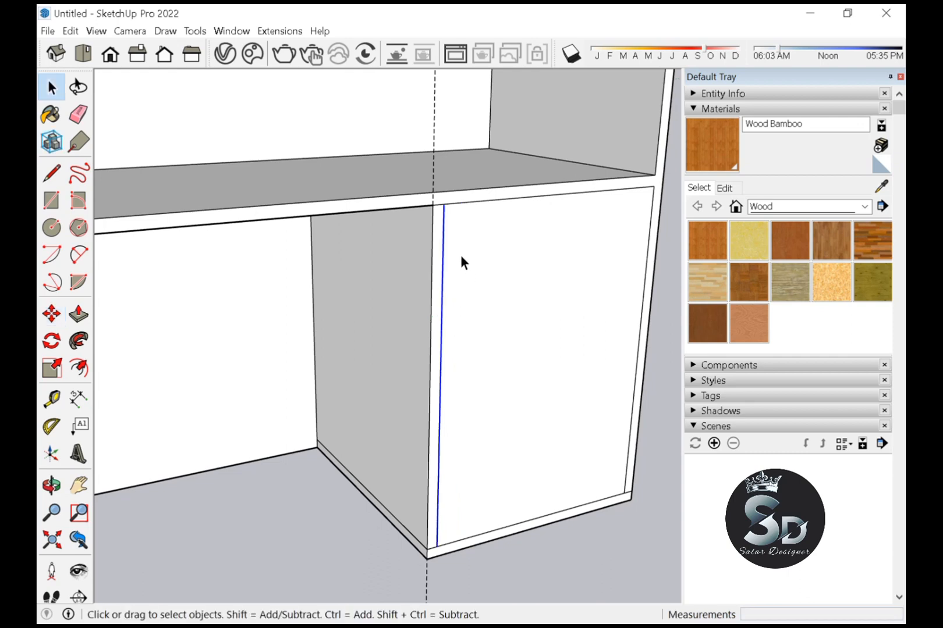
Erase the short line segments crossing the new frame strip at its upper and lower corners
key(e)
scroll(440, 206, up, 3)
click(439, 208)
scroll(440, 208, down, 2)
scroll(452, 534, up, 2)
click(430, 554)
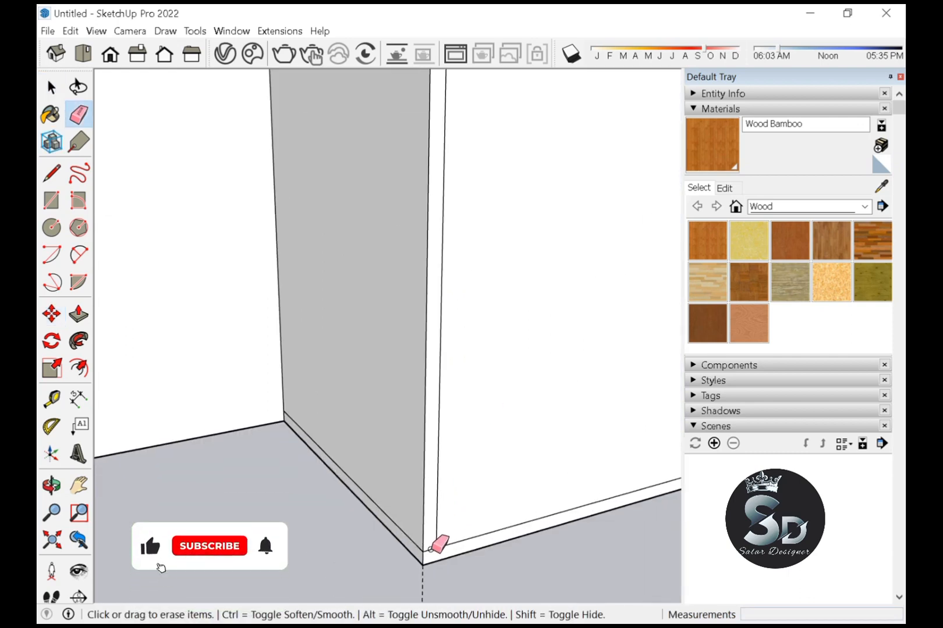
scroll(439, 524, down, 3)
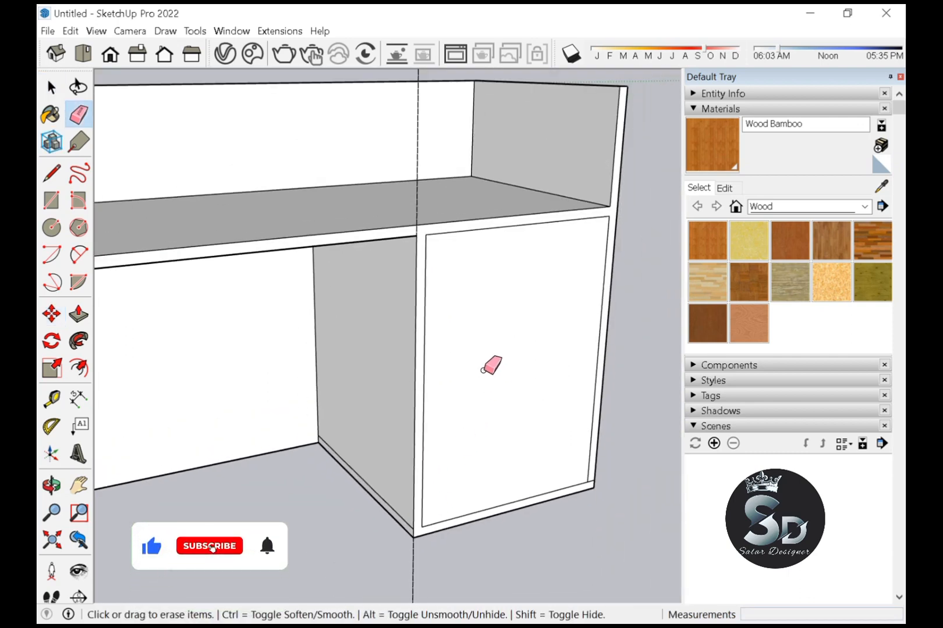
Copy the top line of the right cabinet's inner outline 9" downward to separate a drawer from the lower front
key(space)
click(534, 222)
key(m)
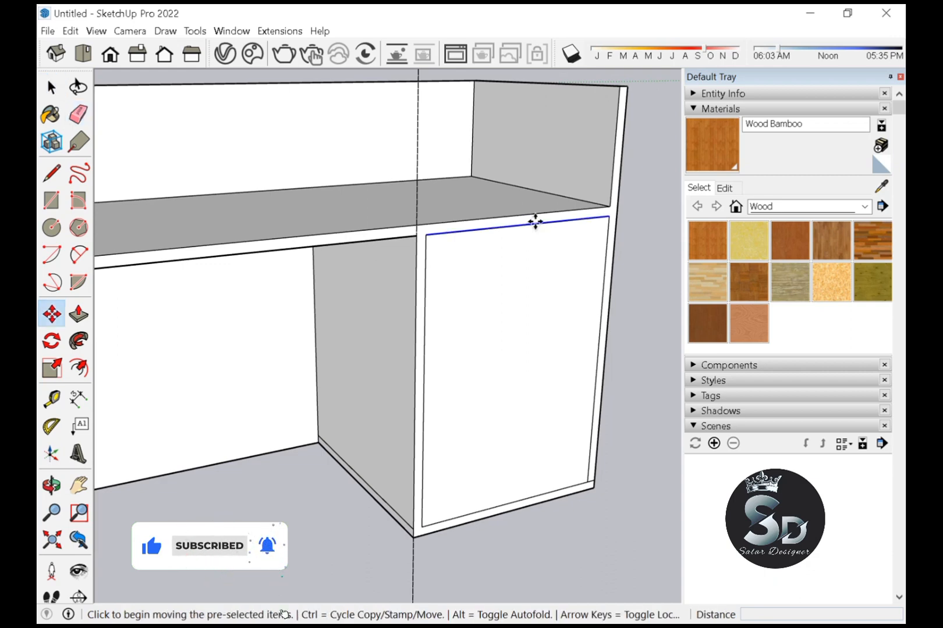
key(ctrl)
click(535, 223)
text(9)
key(Return)
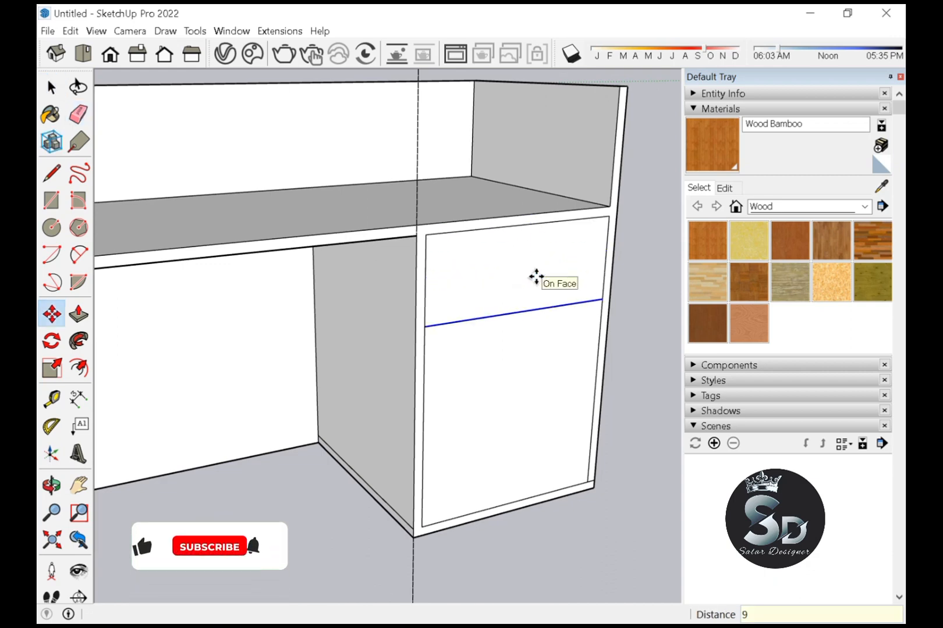
key(space)
Offset the outlines of the right cabinet's lower front and drawer front inward by the same distance as the left drawers
scroll(518, 310, up, 1)
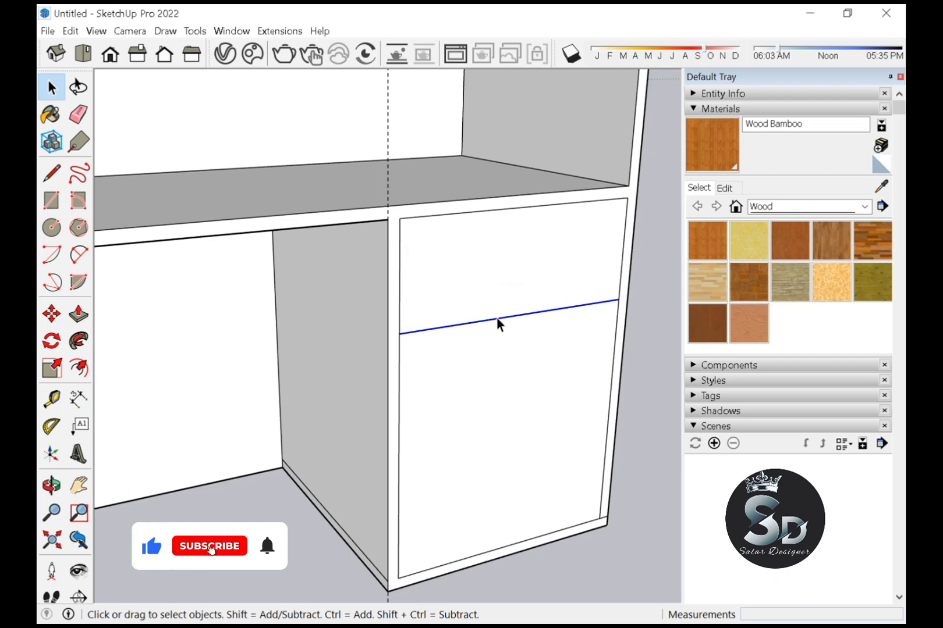
click(507, 355)
key(f)
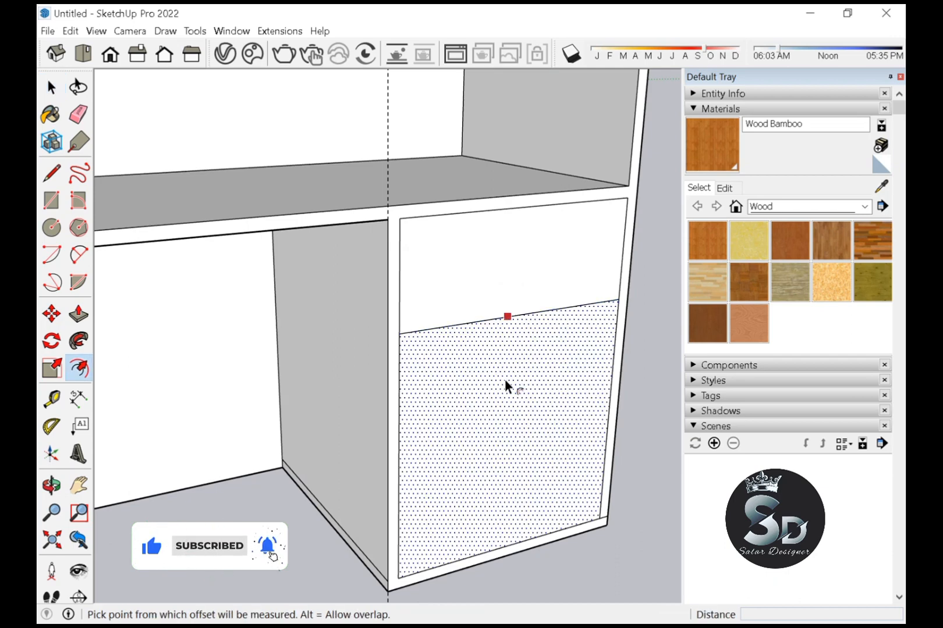
double_click(504, 378)
key(space)
scroll(473, 263, up, 3)
click(470, 268)
key(f)
double_click(470, 269)
key(space)
scroll(354, 338, up, 1)
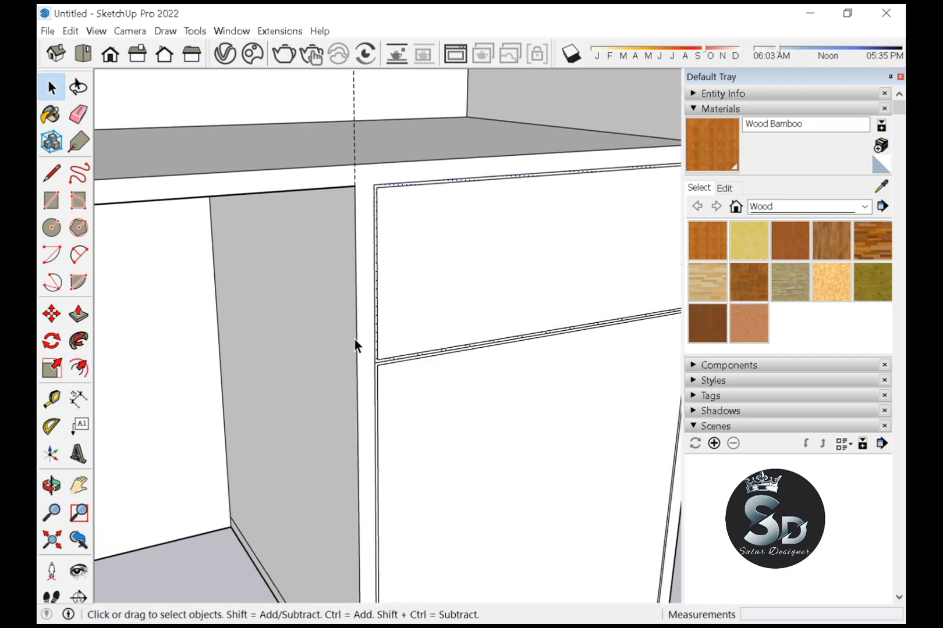
Try to push the border strips of the right cabinet's drawer and lower front in to the groove depth
scroll(391, 376, up, 3)
click(391, 377)
click(389, 377)
key(p)
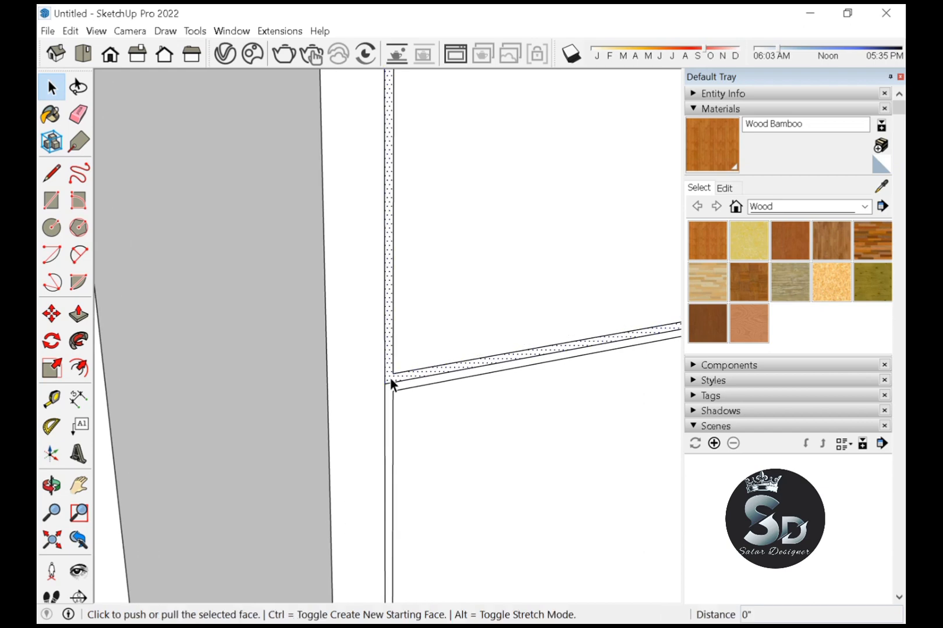
double_click(390, 378)
scroll(392, 399, up, 1)
double_click(389, 401)
scroll(391, 288, down, 7)
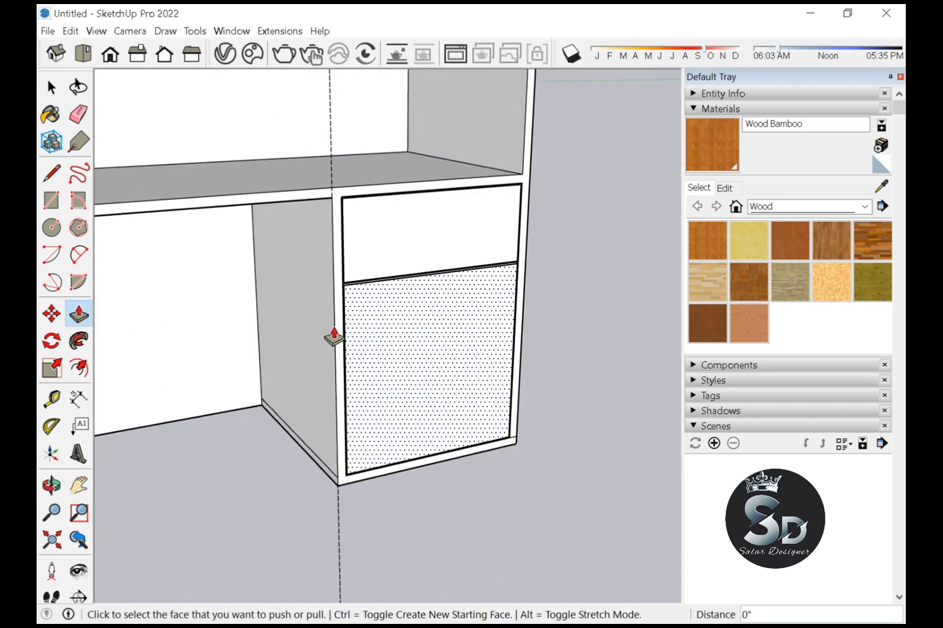
key(space)
Draw a vertical line between the midpoints of the lower front's top and bottom edges to split it into two doors
scroll(431, 428, up, 2)
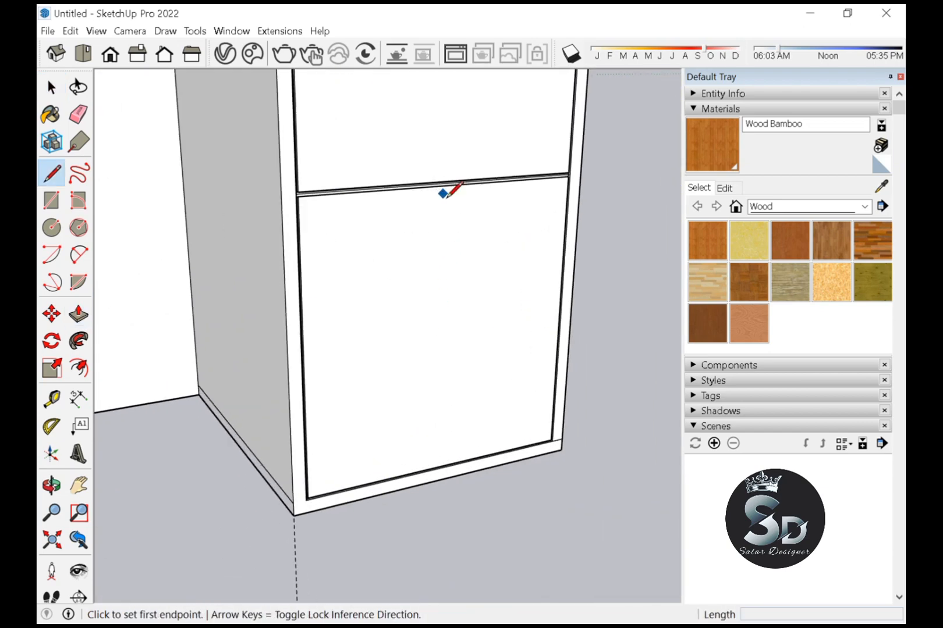
scroll(437, 210, up, 2)
click(447, 174)
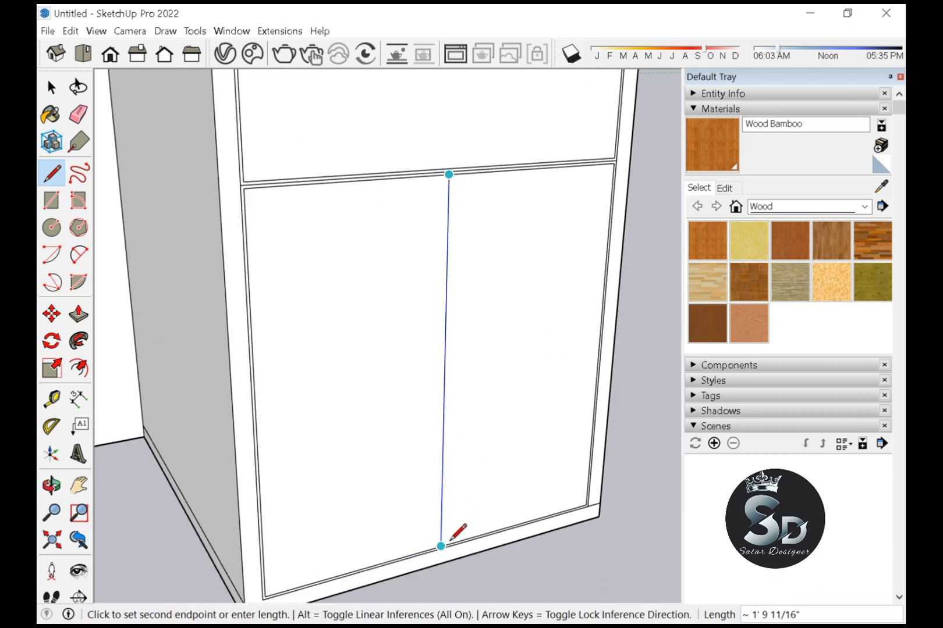
click(442, 547)
key(space)
Offset the outlines of both door fronts inward by the same distance as the drawer fronts
click(473, 410)
scroll(473, 411, up, 2)
key(f)
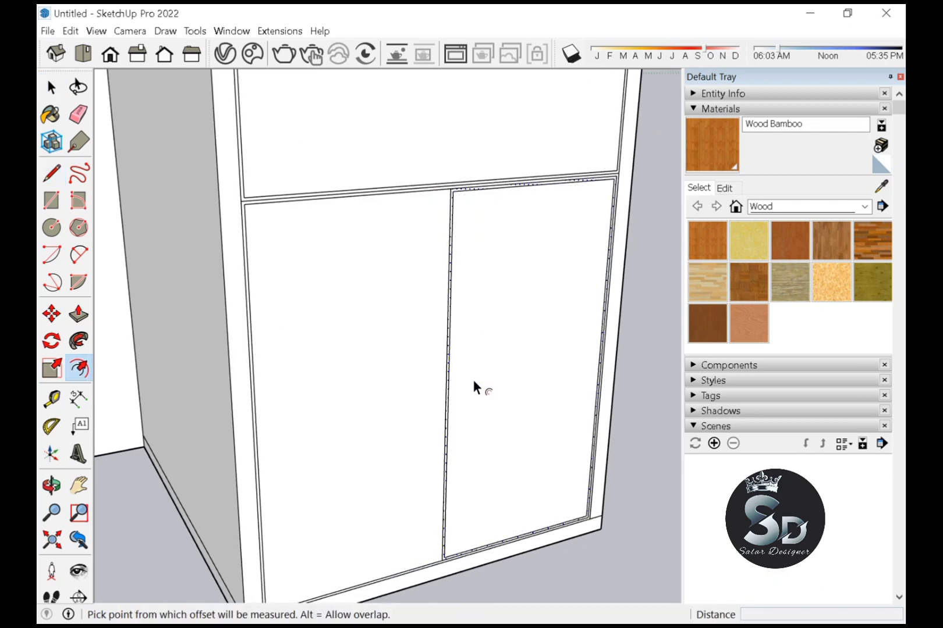
key(space)
click(373, 385)
double_click(370, 386)
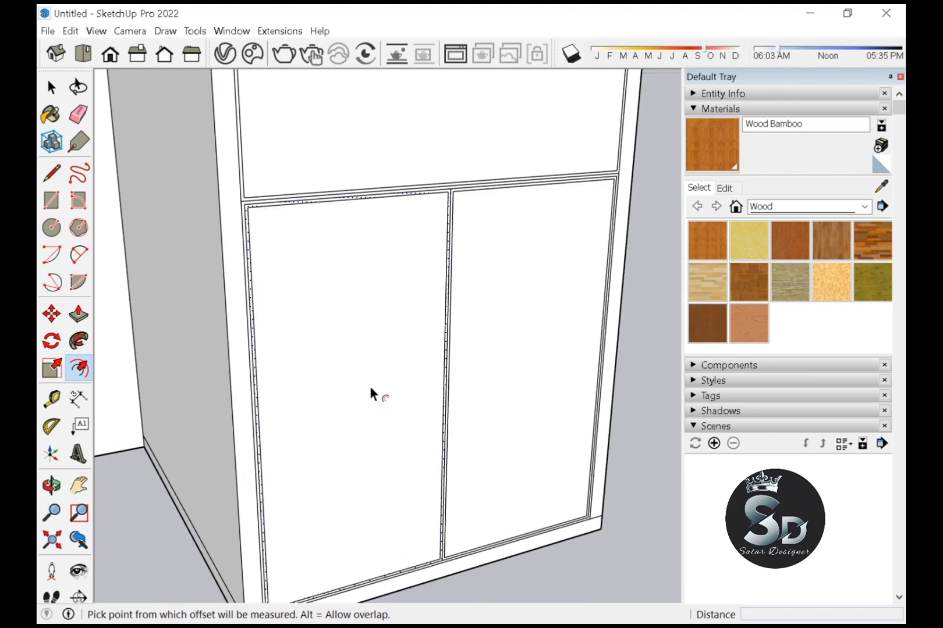
key(space)
Push the border strips of the left door and the drawer above it in to the groove depth
scroll(255, 220, up, 4)
middle_drag(233, 201, 279, 291)
scroll(255, 254, up, 2)
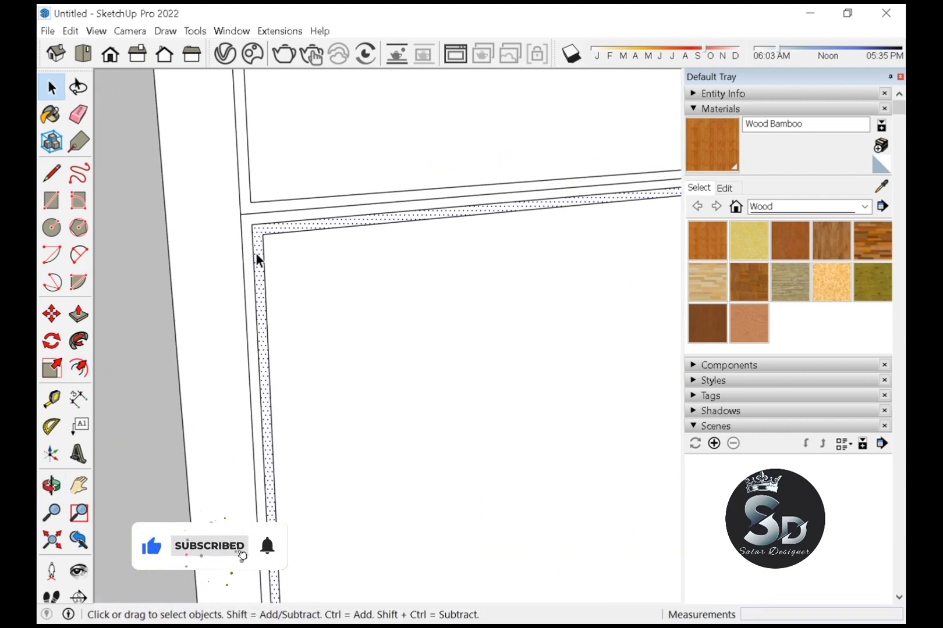
key(p)
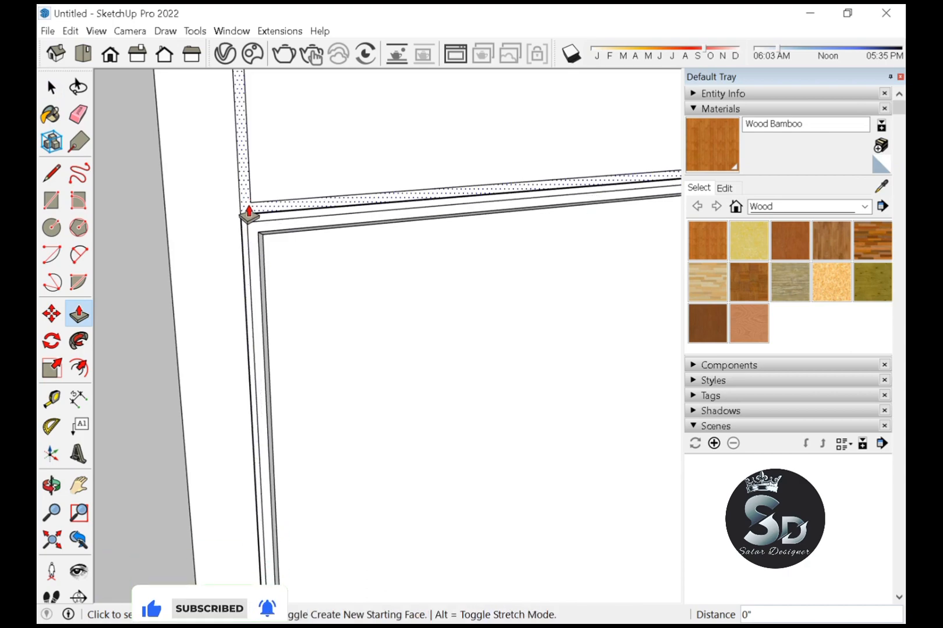
scroll(284, 295, down, 2)
scroll(513, 232, up, 3)
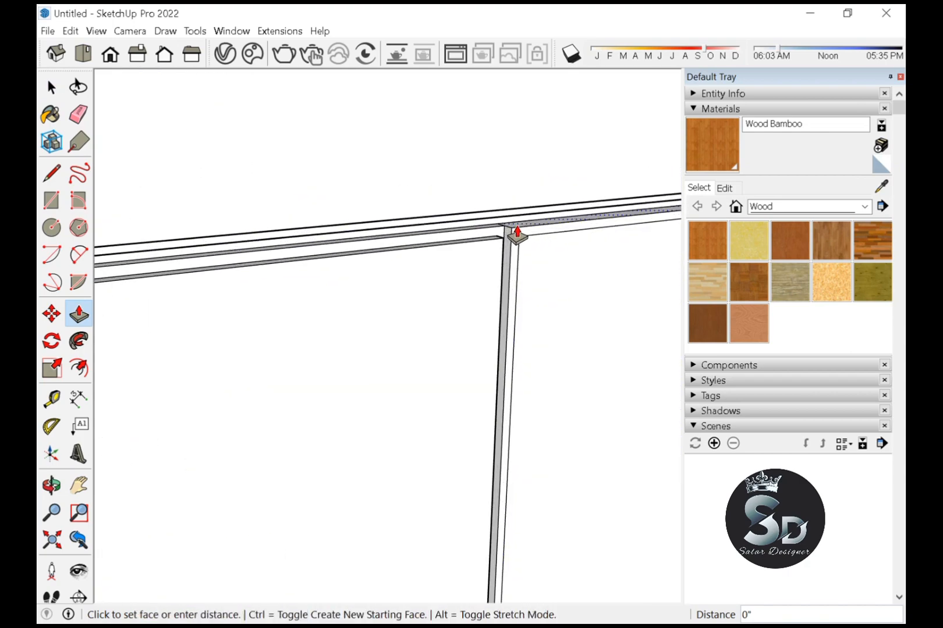
Push the right door's border strip in by the same depth to finish the right cabinet's grooves
double_click(517, 230)
scroll(486, 245, down, 4)
scroll(473, 256, up, 4)
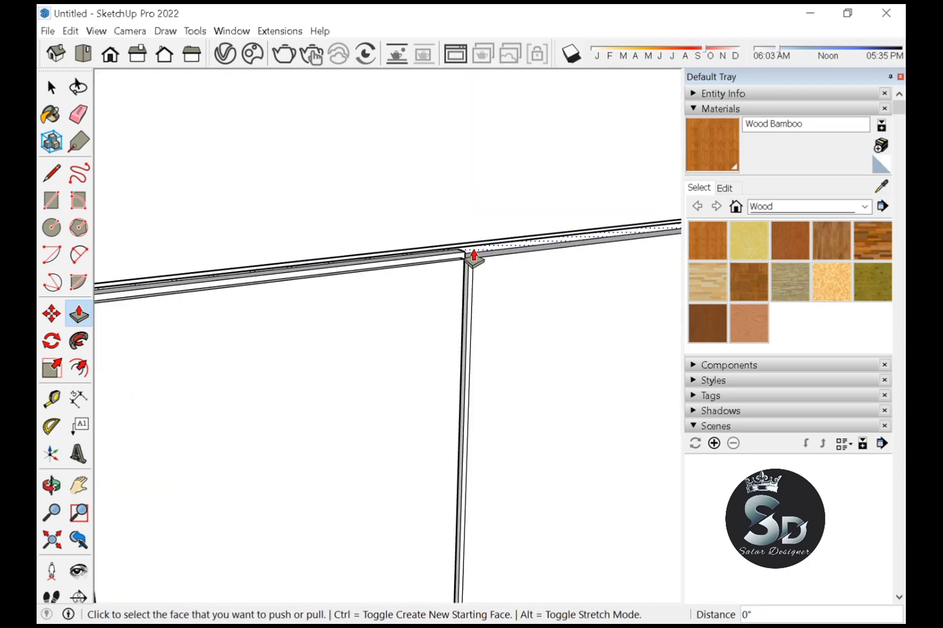
scroll(473, 256, up, 1)
double_click(459, 257)
key(space)
scroll(424, 241, down, 6)
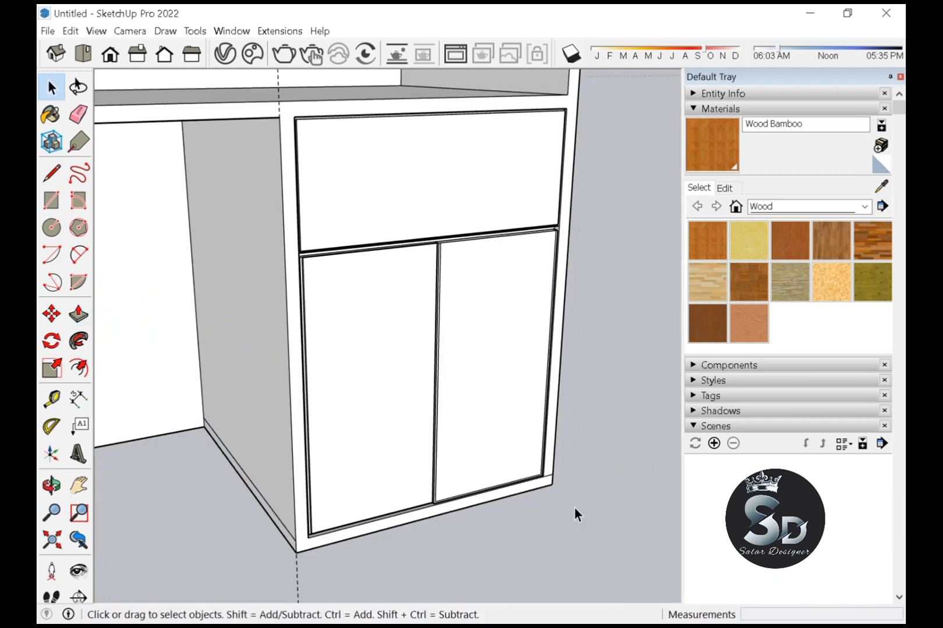
Inspect the grooved drawer and door fronts of the right cabinet from several angles
scroll(559, 494, up, 3)
middle_drag(532, 504, 484, 450)
scroll(484, 450, down, 4)
middle_drag(351, 506, 462, 529)
scroll(454, 308, up, 5)
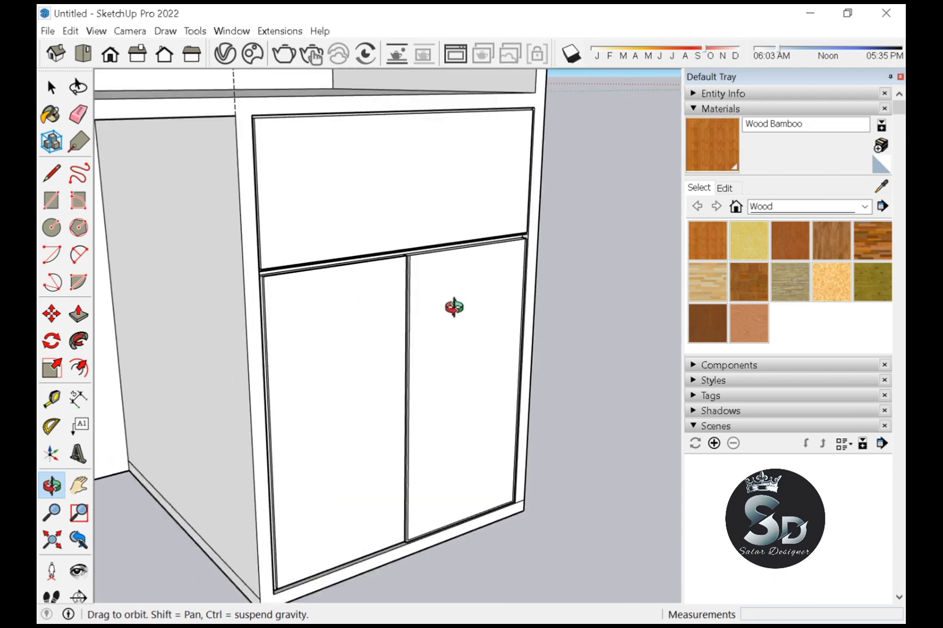
scroll(489, 344, down, 4)
middle_drag(418, 188, 444, 210)
scroll(444, 210, down, 2)
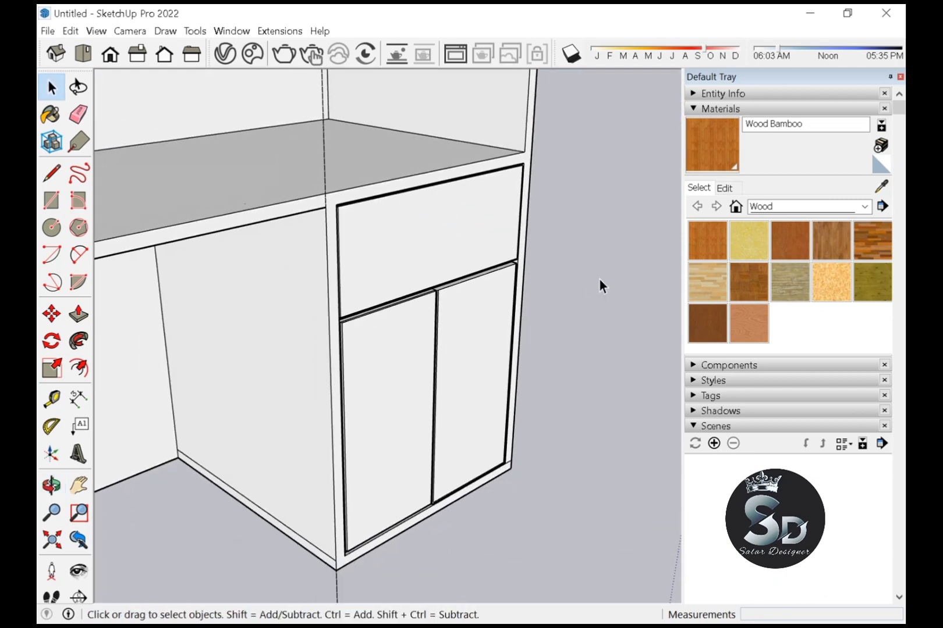
In a new group, draw a three-segment handle path on the right drawer front, 3.4" long with short perpendicular ends
right_click(586, 273)
click(602, 322)
scroll(389, 197, up, 2)
scroll(390, 207, up, 1)
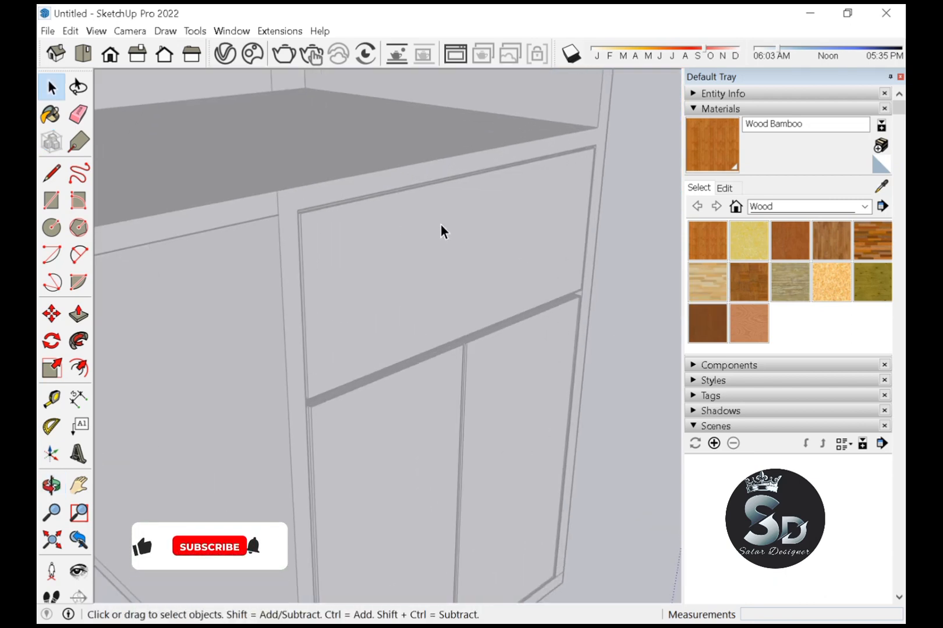
key(l)
click(490, 196)
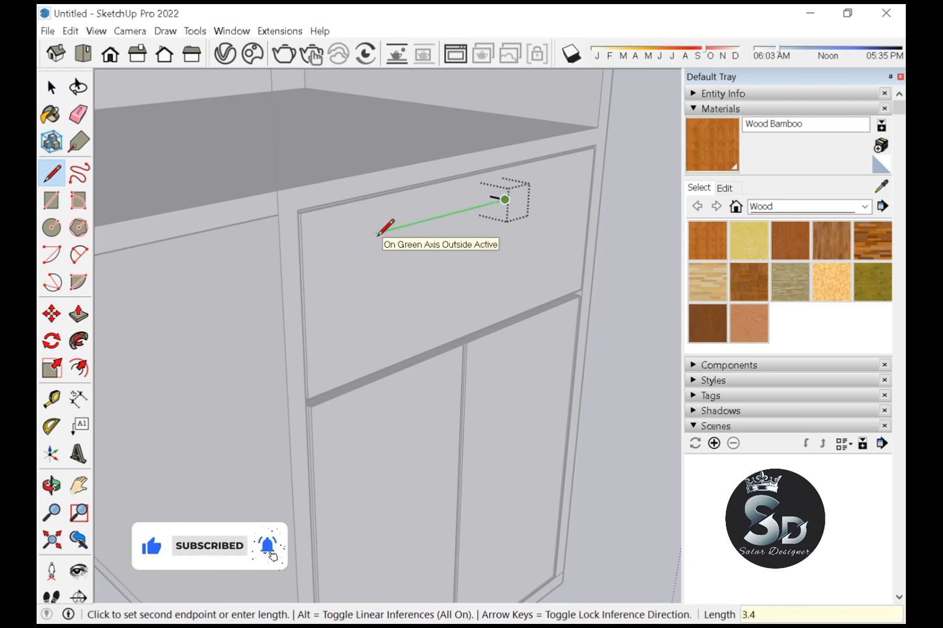
scroll(457, 209, up, 3)
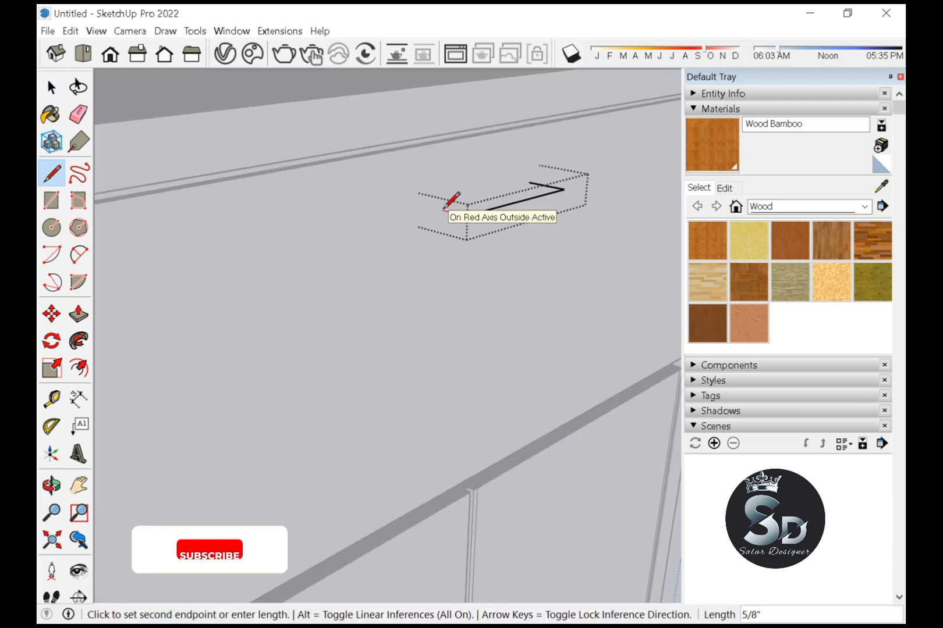
key(space)
Draw a small circle centred on the handle path's end at the drawer front as the handle's profile
scroll(438, 216, down, 3)
key(c)
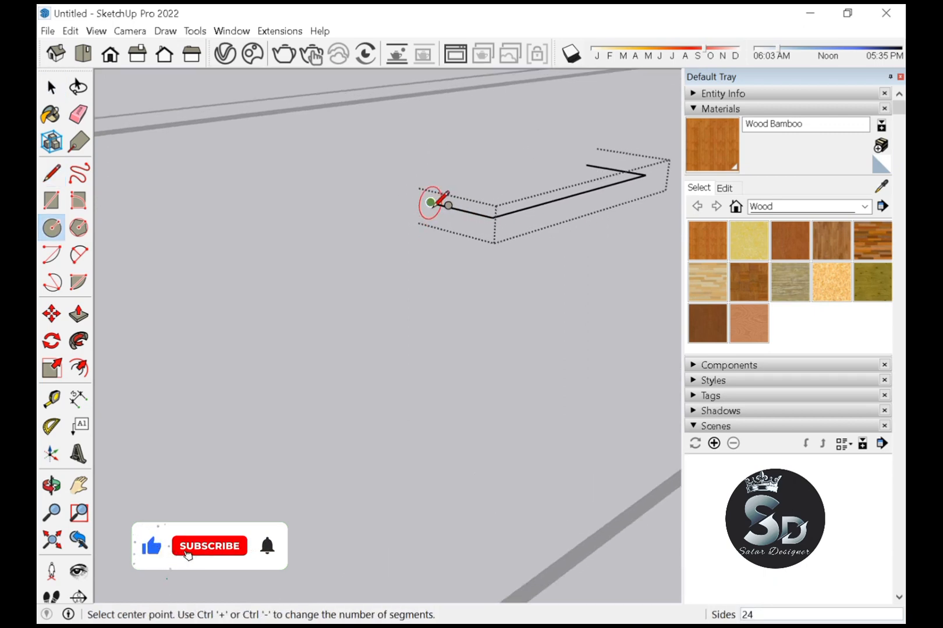
click(431, 188)
key(space)
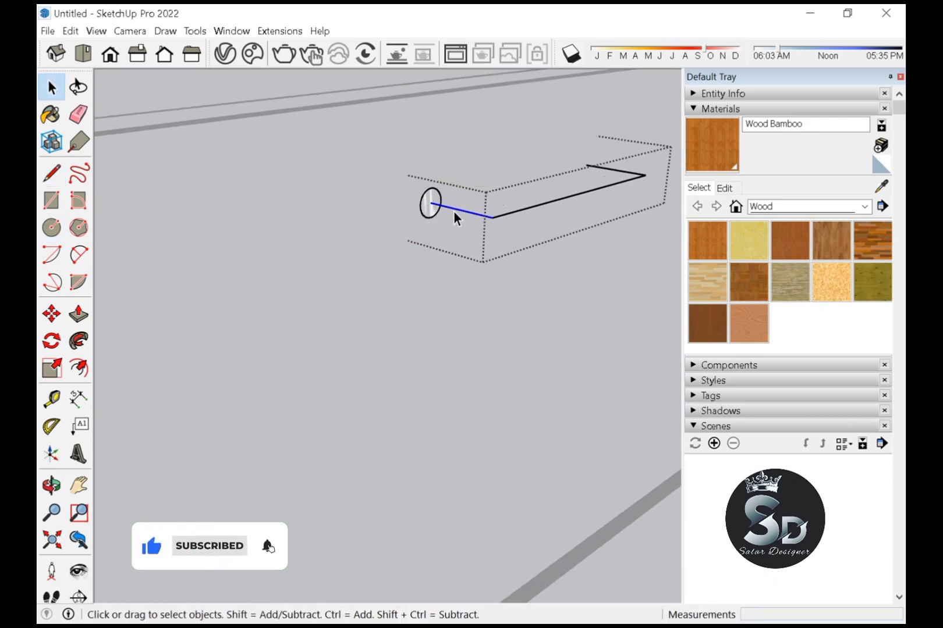
Sweep the circle along all three path edges with Follow Me to form the handle and leave its group
ctrl+click(518, 211)
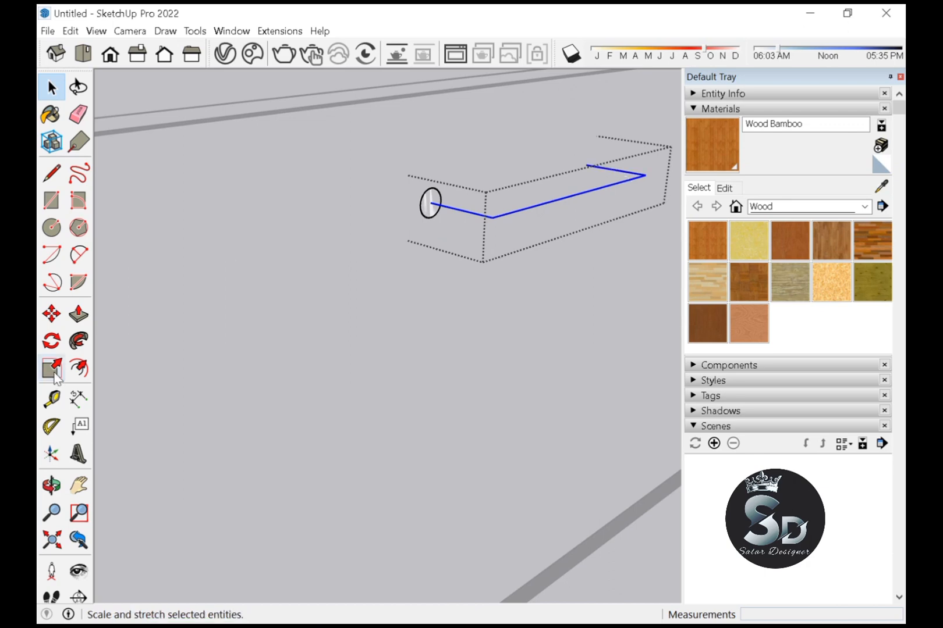
click(429, 211)
scroll(375, 317, down, 6)
key(space)
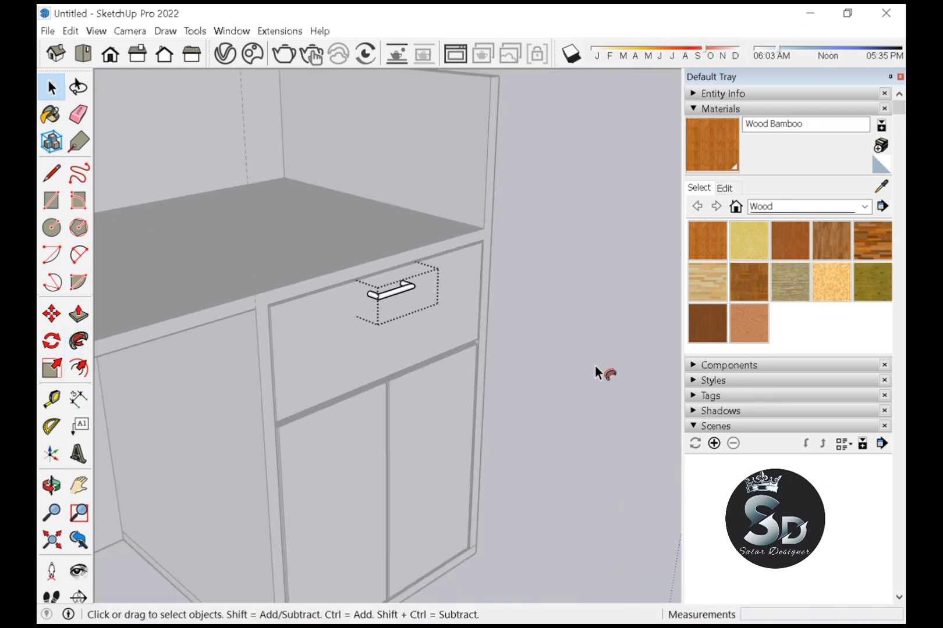
click(596, 366)
Copy the drawer handle straight down by about 1' 4 3/8" onto the doors of the right cabinet
scroll(559, 355, down, 3)
scroll(459, 333, up, 3)
scroll(433, 311, up, 3)
click(435, 312)
key(m)
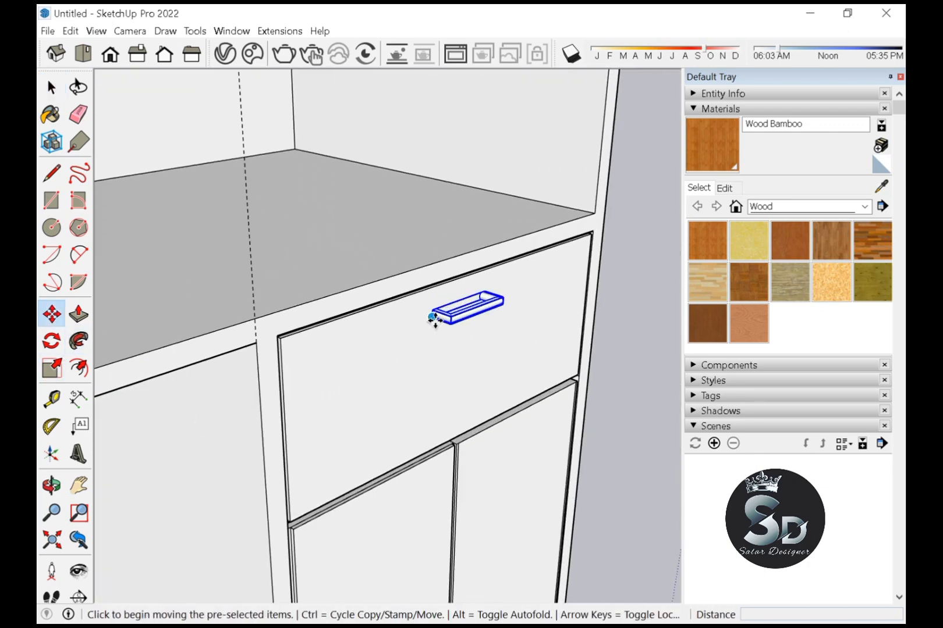
click(440, 322)
scroll(415, 329, down, 2)
key(ctrl)
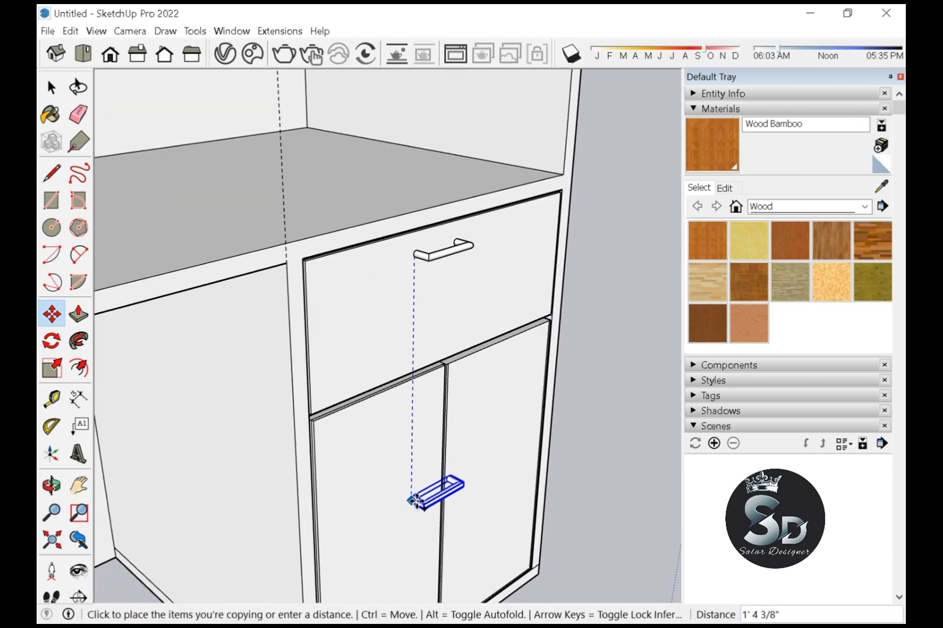
click(415, 502)
scroll(436, 479, down, 2)
scroll(421, 498, up, 4)
key(q)
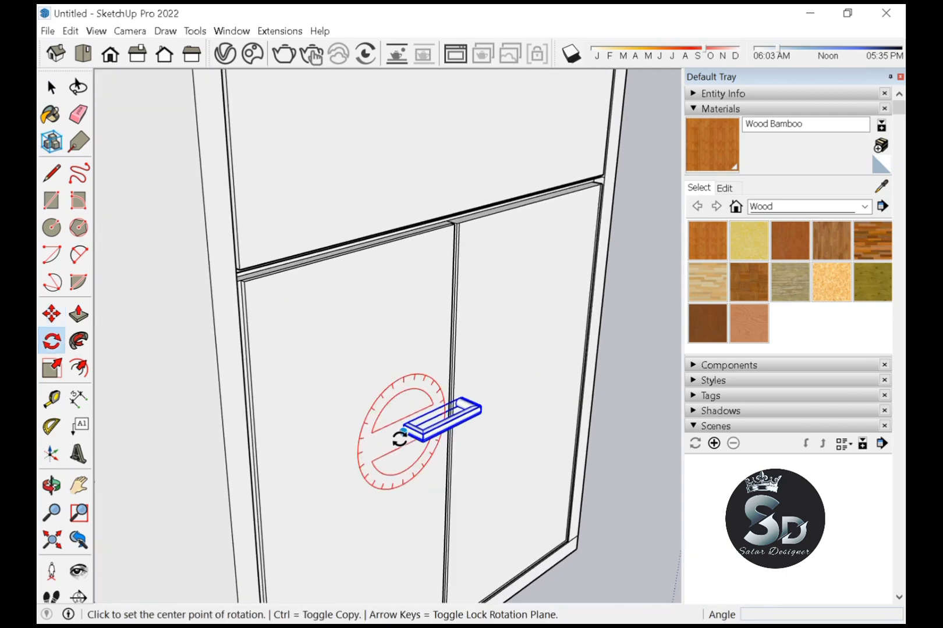
click(402, 433)
click(324, 454)
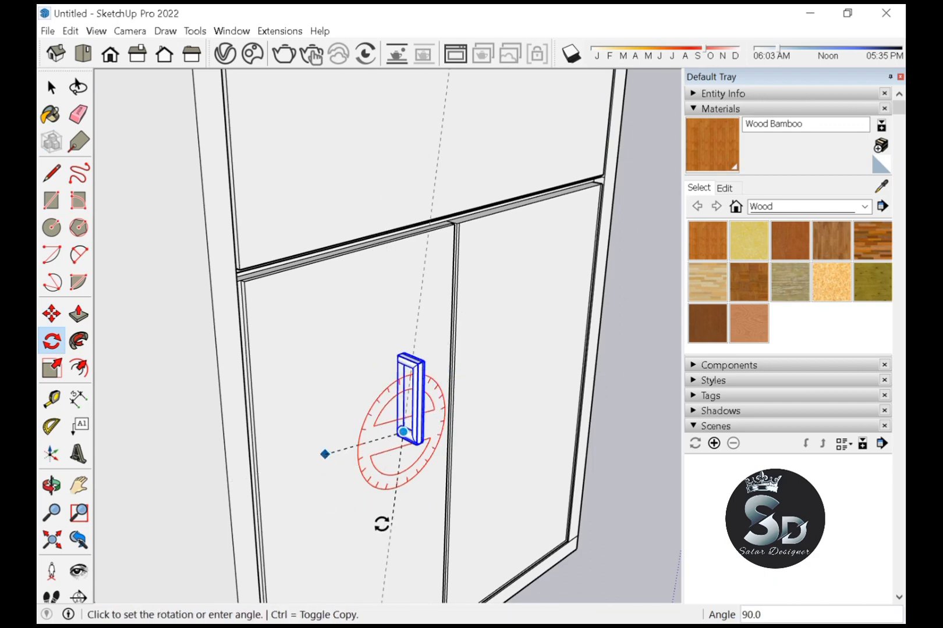
key(Escape)
scroll(395, 438, up, 3)
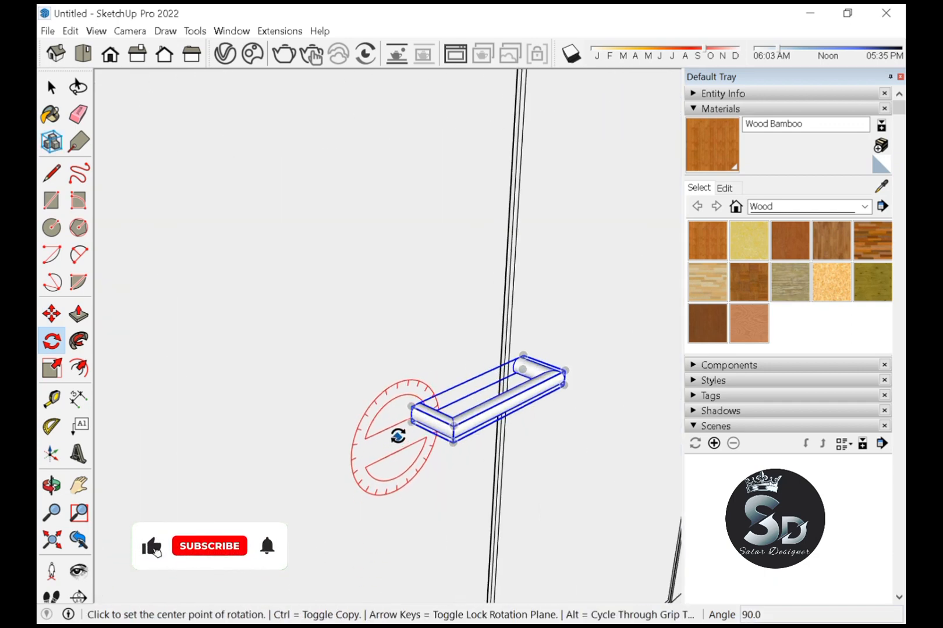
click(398, 436)
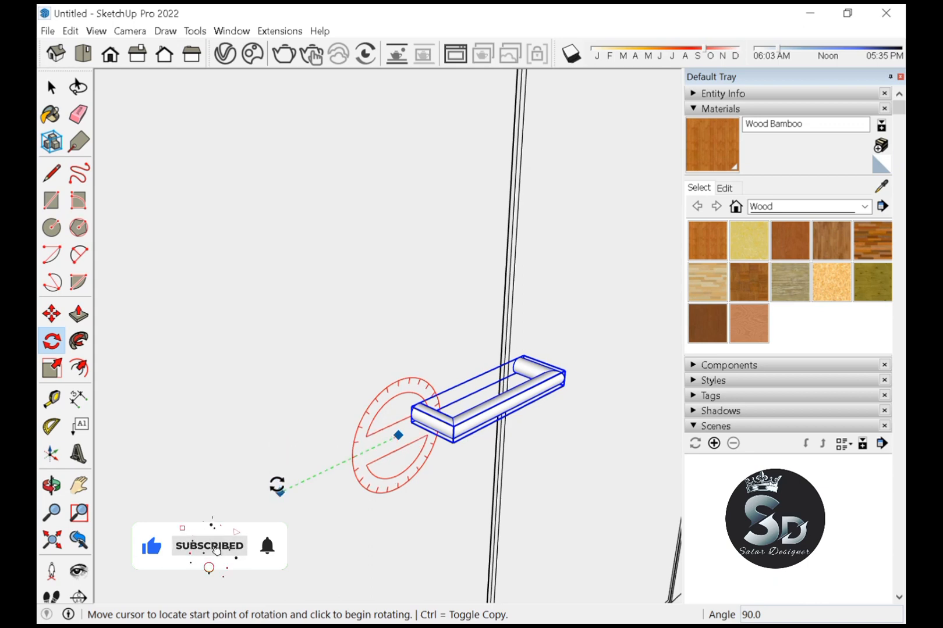
scroll(282, 470, down, 1)
key(Escape)
Rotate the copied handle 90 degrees to stand upright on the left door and move it slightly down
scroll(404, 441, up, 6)
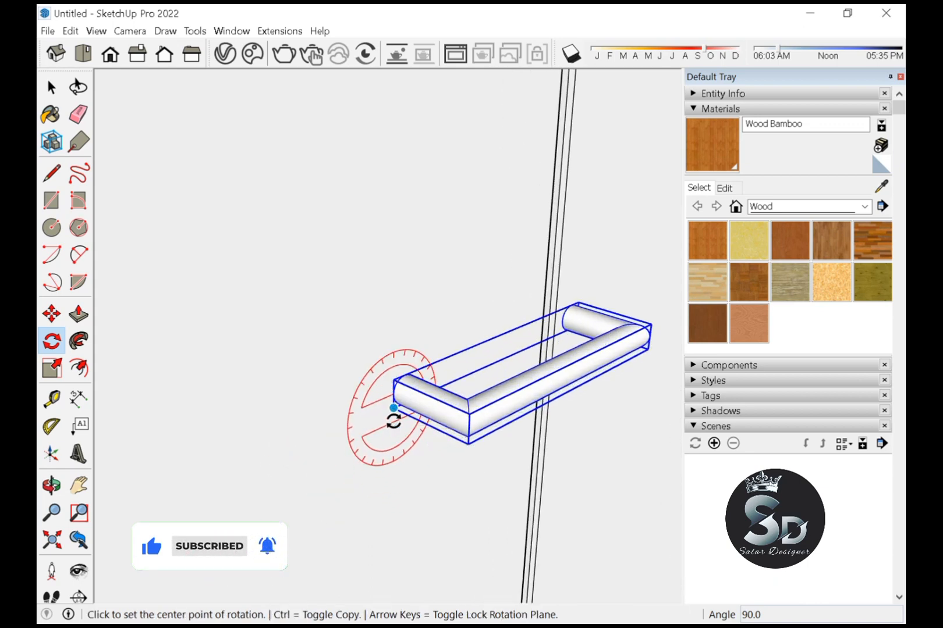
click(394, 409)
click(284, 457)
scroll(389, 535, down, 4)
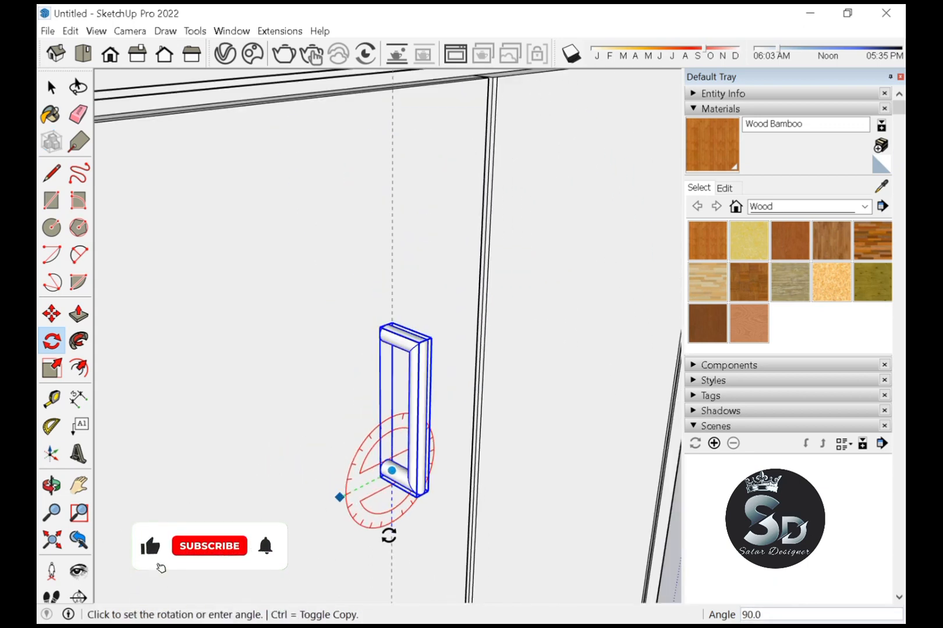
click(389, 534)
key(space)
scroll(408, 476, down, 3)
scroll(394, 478, up, 5)
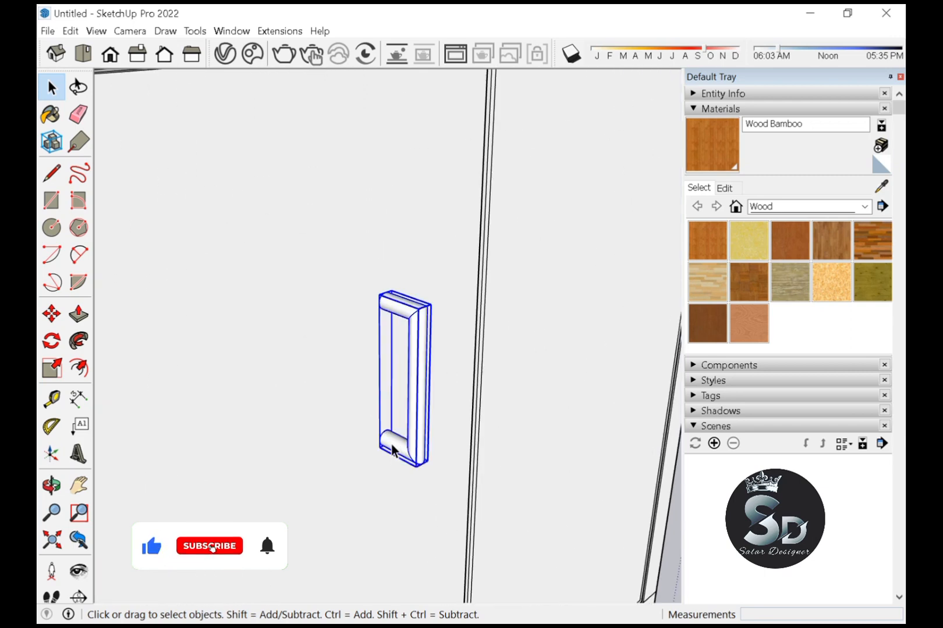
key(m)
click(377, 449)
click(378, 482)
Copy the upright handle horizontally along the green axis onto the adjacent right door
click(377, 481)
scroll(373, 455, down, 4)
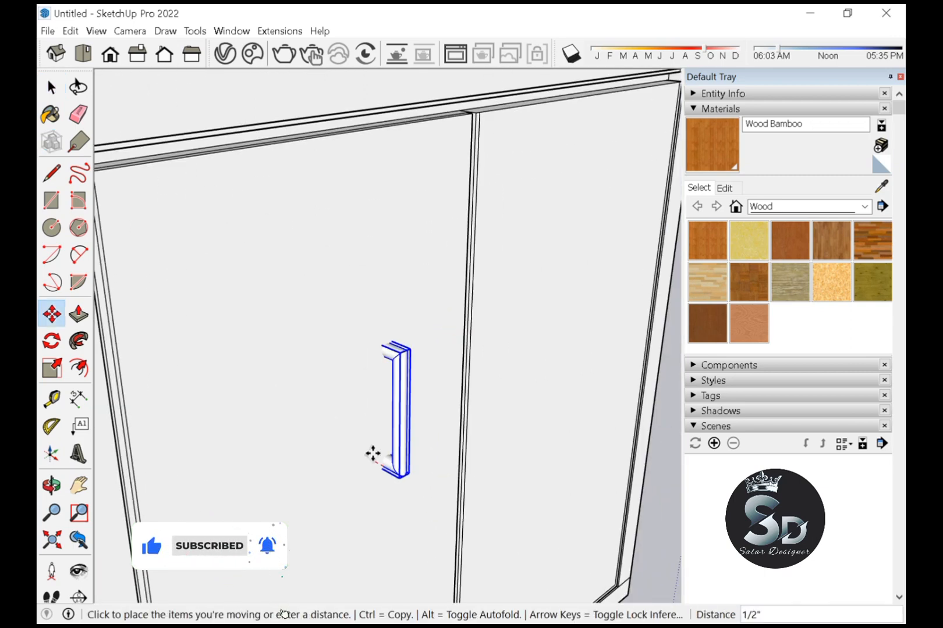
key(ctrl)
scroll(450, 442, up, 1)
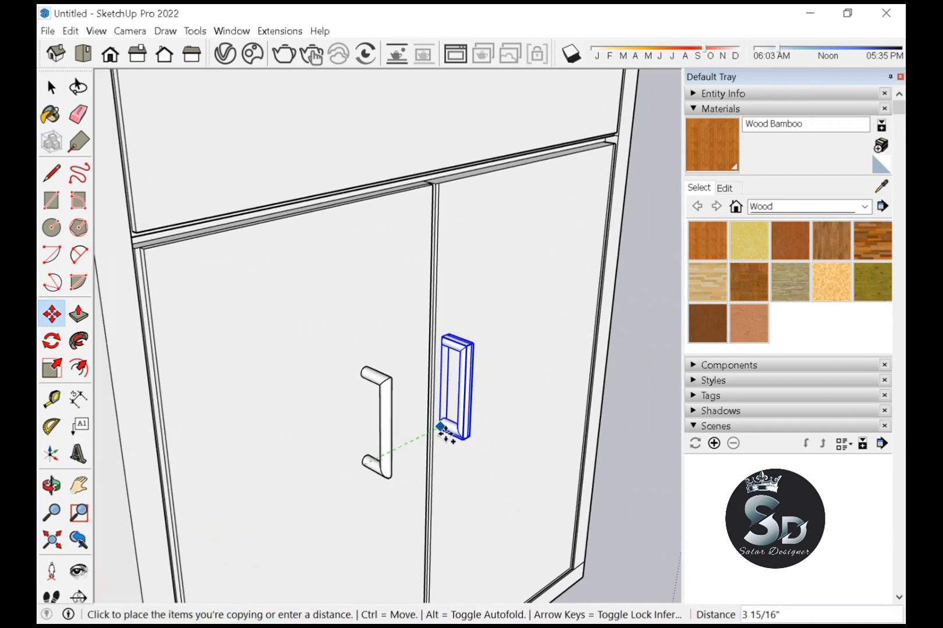
click(456, 430)
scroll(456, 431, down, 5)
key(space)
click(578, 418)
Copy the right drawer's handle along the green axis by about 5' 1 3/16" onto the left cabinet's top drawer
scroll(480, 362, up, 4)
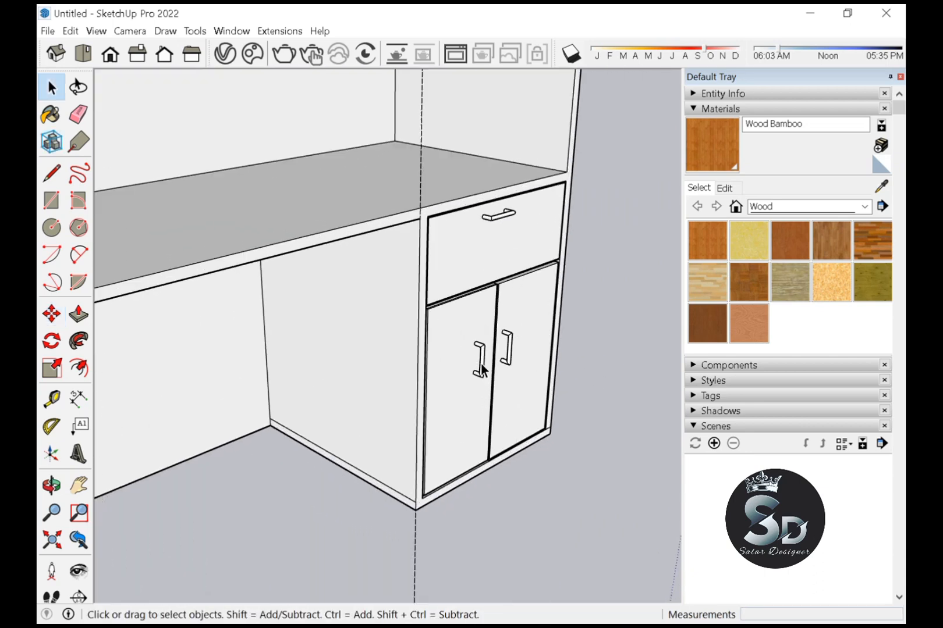
click(489, 219)
key(m)
click(489, 220)
scroll(364, 308, down, 4)
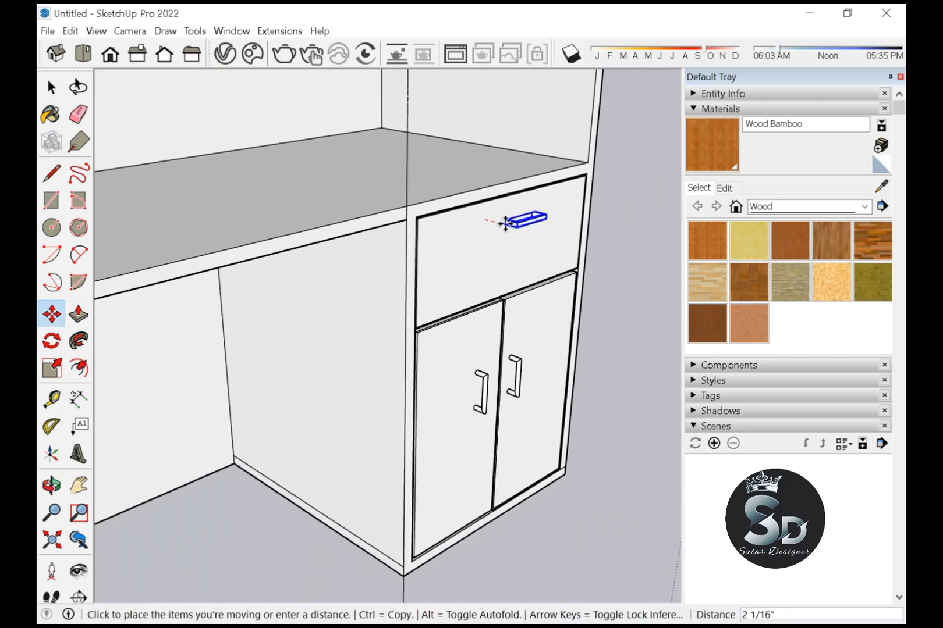
key(ctrl)
scroll(320, 294, up, 5)
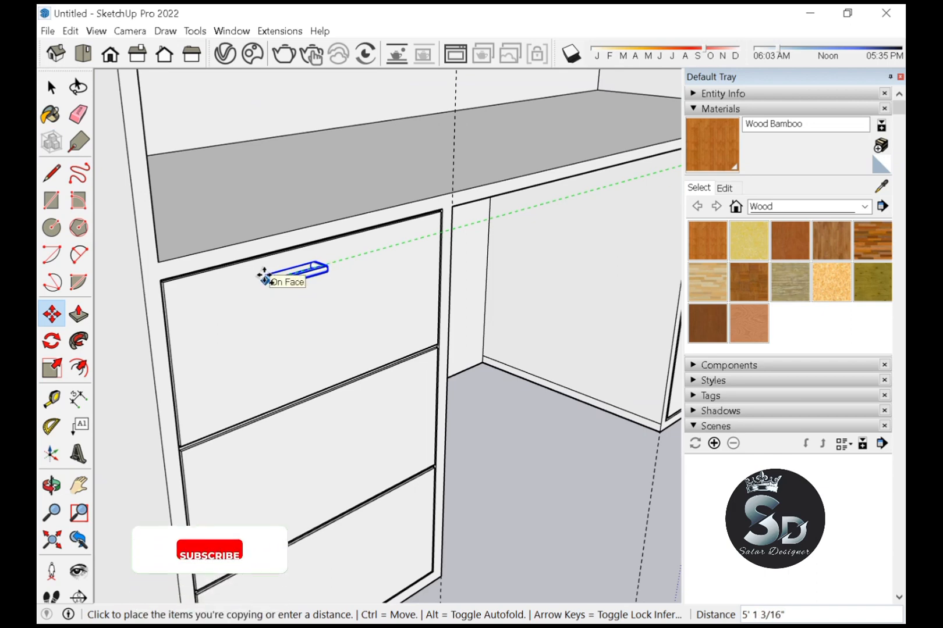
click(266, 277)
Copy the handle down onto the left cabinet's middle drawer, and from there about 10 1/4" down onto the bottom drawer
click(265, 278)
click(277, 438)
scroll(281, 434, down, 3)
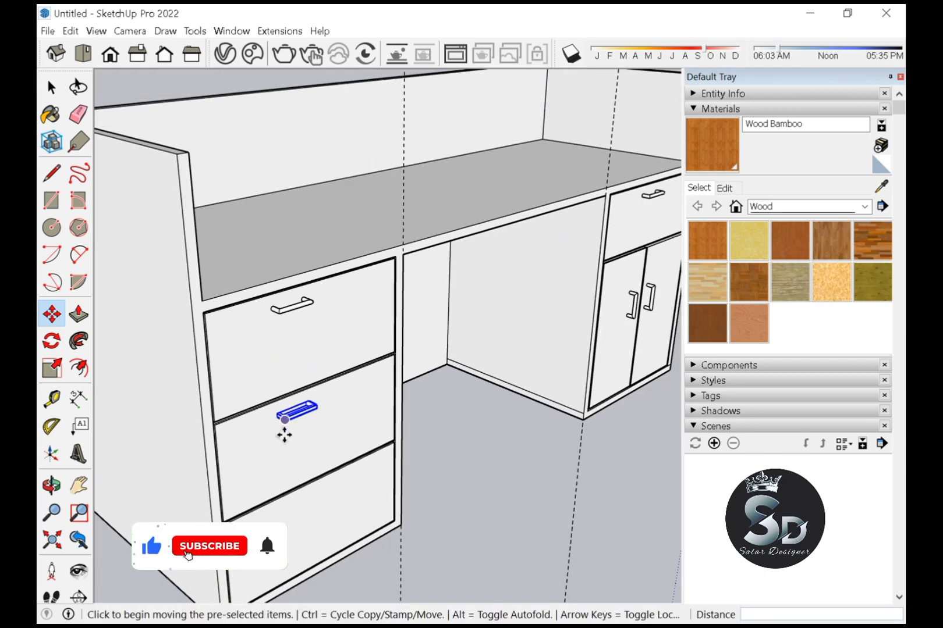
scroll(284, 434, up, 3)
click(273, 411)
key(ctrl)
scroll(304, 373, down, 3)
scroll(291, 454, up, 3)
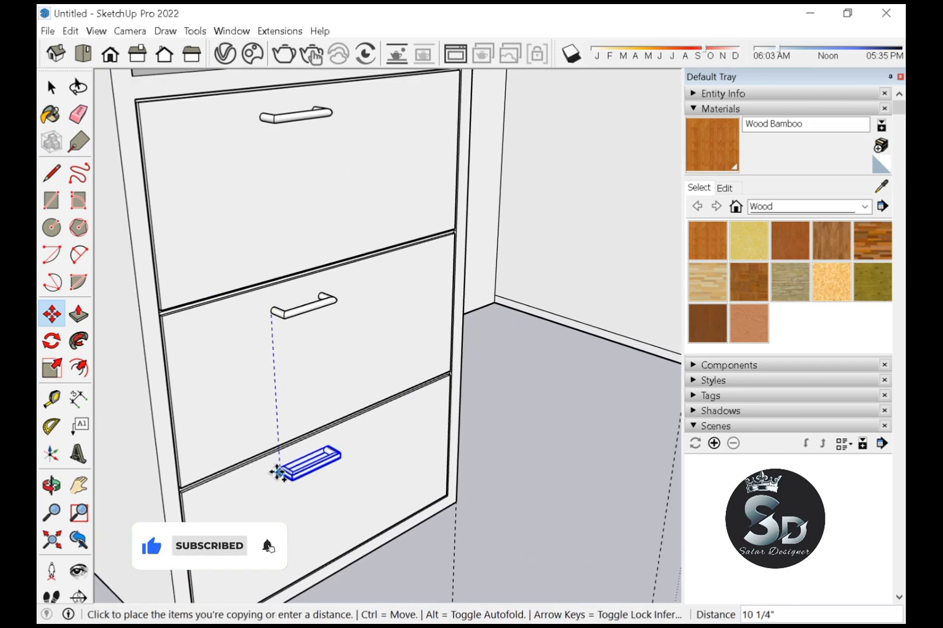
click(274, 467)
key(space)
Move the whole desk from its distant position to near the origin, in front of the reference picture
scroll(496, 444, down, 5)
middle_drag(277, 406, 410, 388)
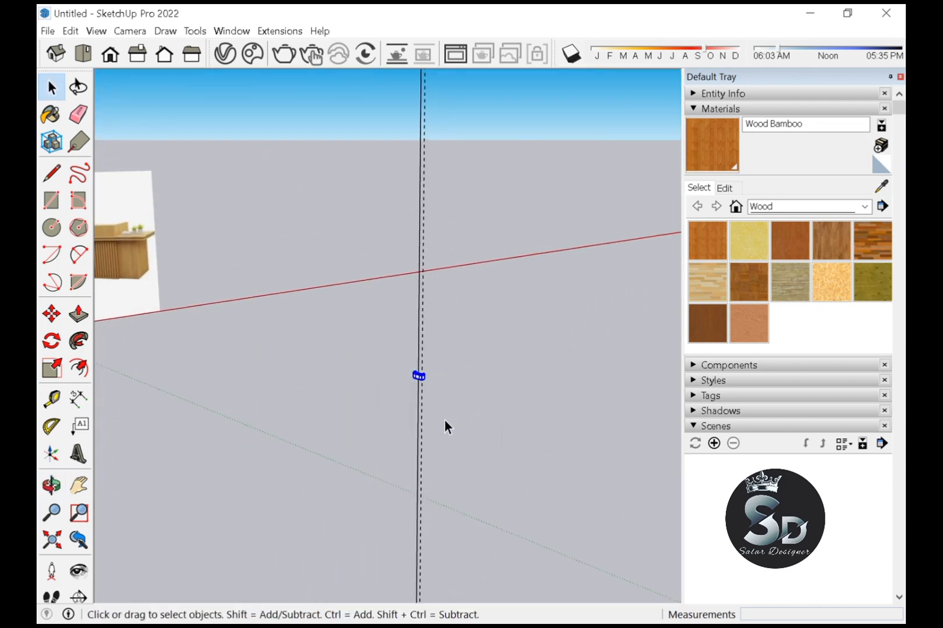
key(m)
click(419, 376)
scroll(122, 348, up, 5)
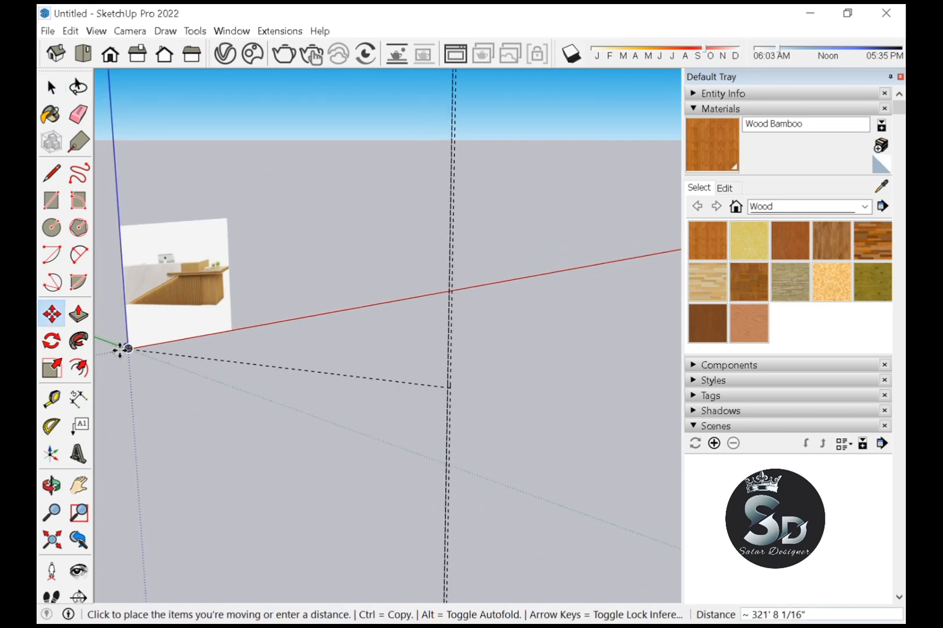
click(218, 382)
scroll(219, 382, up, 3)
scroll(393, 444, down, 3)
scroll(289, 392, up, 4)
scroll(465, 513, down, 3)
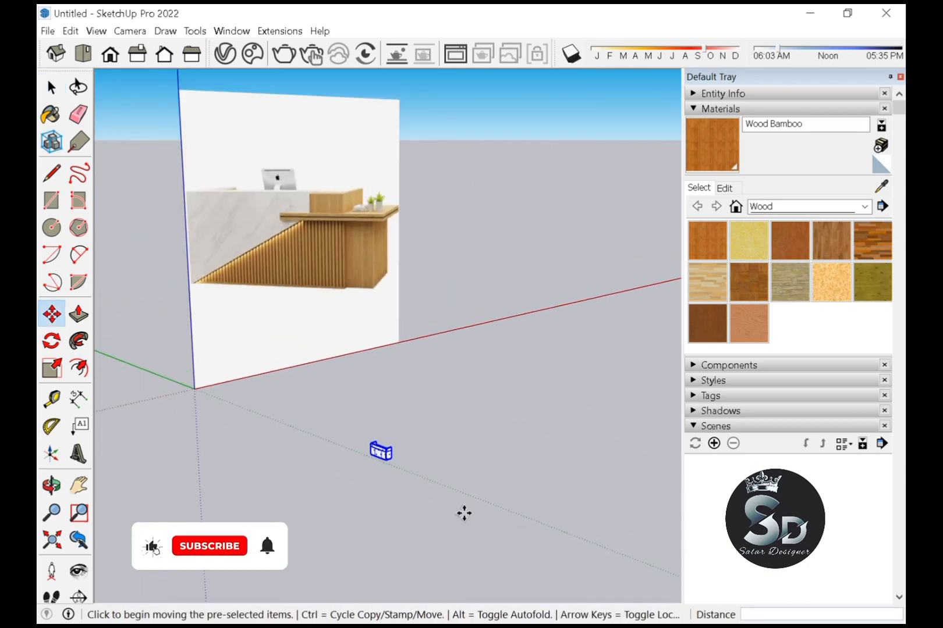
scroll(402, 465, up, 3)
Scale the reference picture down proportionally from its upper corner, keeping the opposite corner at the origin
key(space)
middle_drag(422, 480, 399, 366)
click(431, 226)
key(s)
click(460, 161)
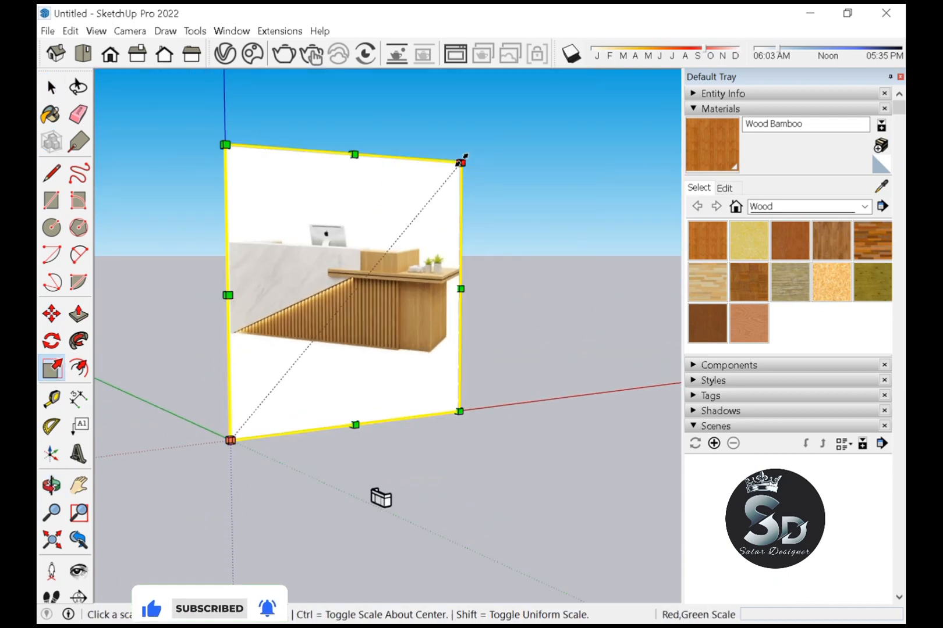
click(292, 366)
key(space)
Move the desk about 74' 7" along the green axis to bring it close to the reference picture
scroll(366, 498, up, 3)
click(381, 500)
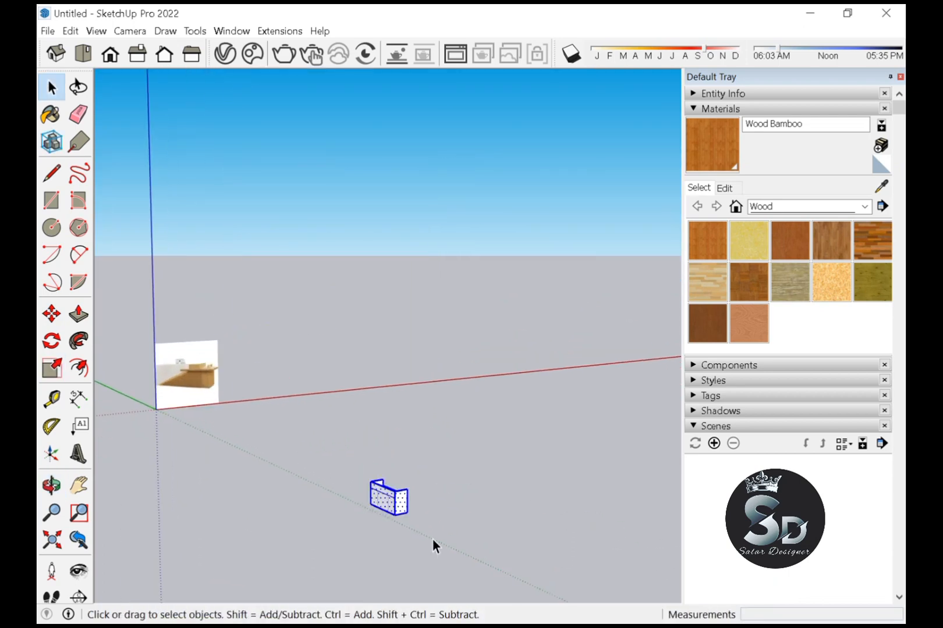
key(m)
click(395, 515)
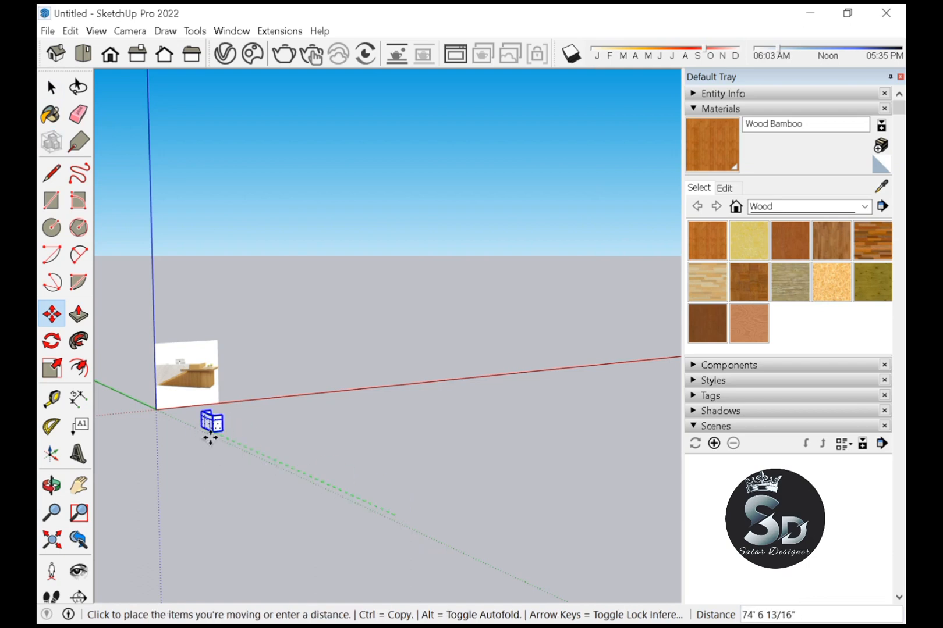
click(211, 437)
scroll(181, 429, up, 3)
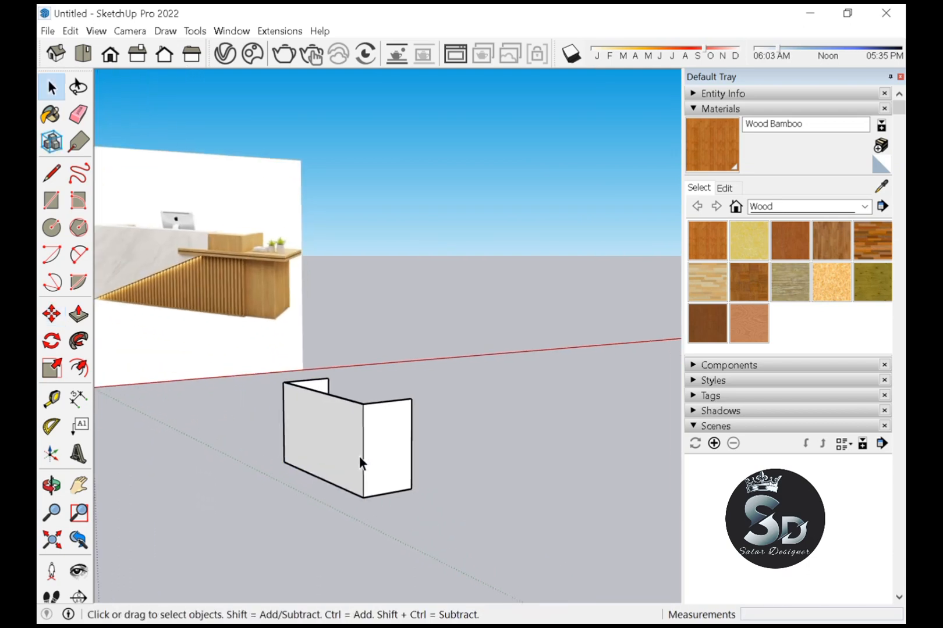
Rotate the desk about the vertical axis so its long front panel runs parallel to the red axis
middle_drag(356, 458, 350, 406)
key(q)
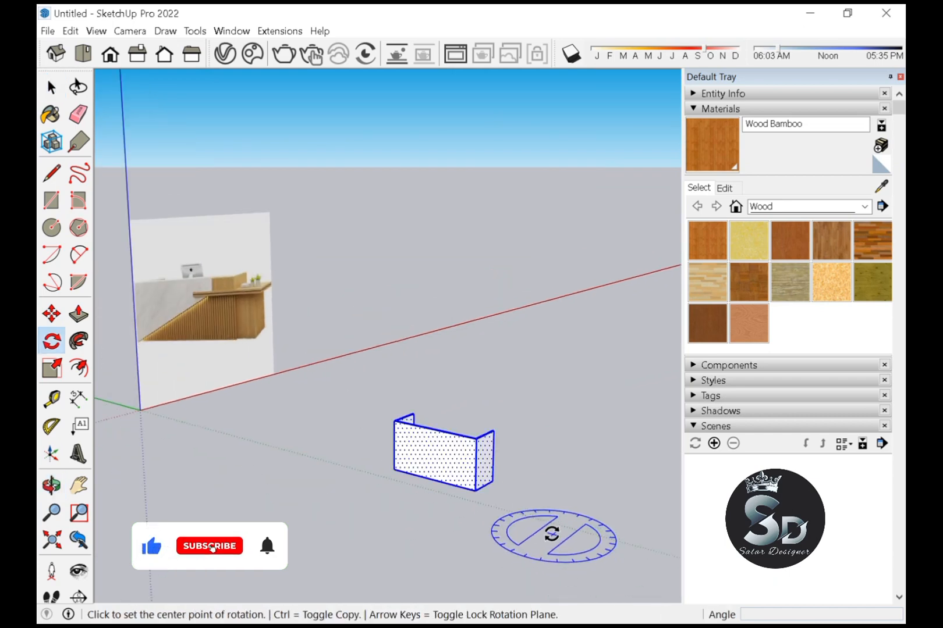
click(536, 518)
click(602, 469)
click(325, 466)
key(space)
middle_drag(324, 466, 412, 496)
click(413, 497)
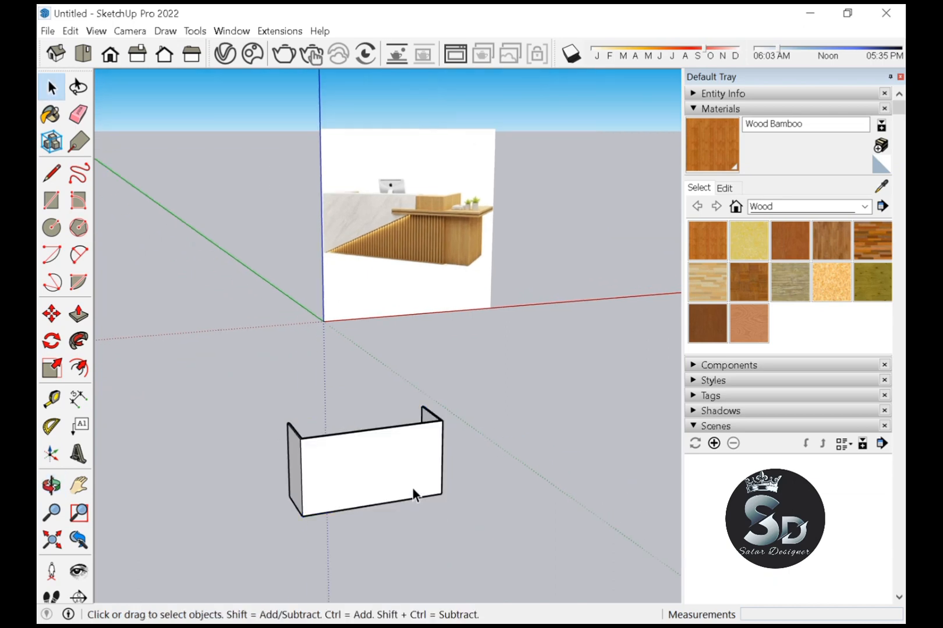
Place a horizontal guide 1' below the front panel's top edge and a vertical guide near its right edge
scroll(466, 490, up, 2)
scroll(427, 467, up, 2)
key(t)
click(420, 391)
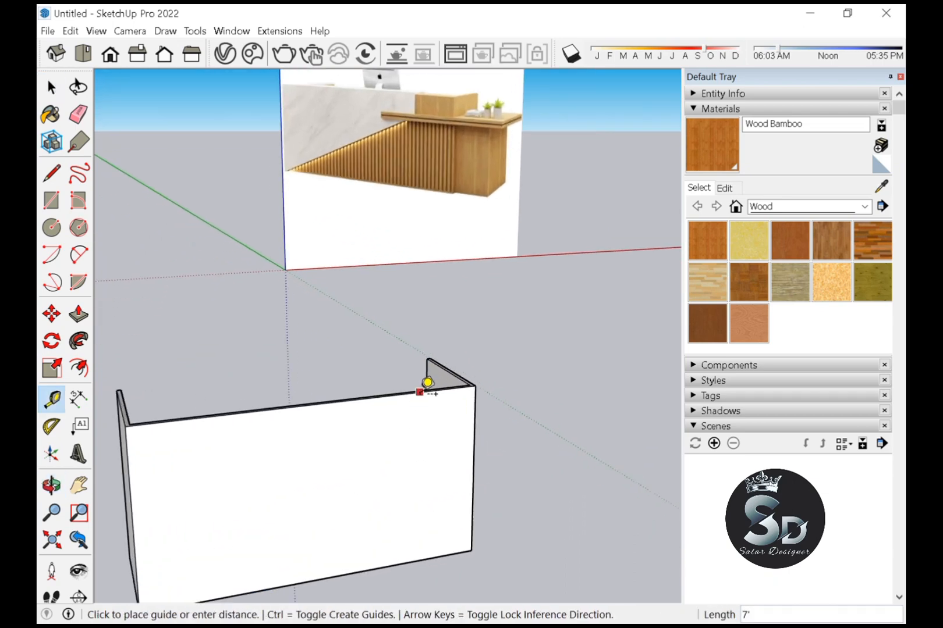
scroll(413, 462, up, 2)
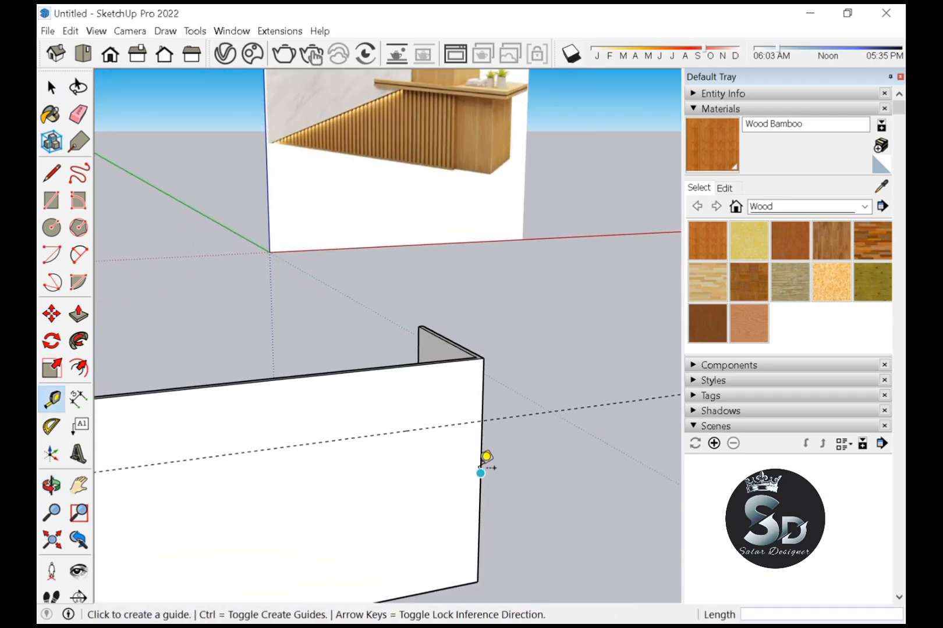
click(481, 473)
Draw a line 1' down from the front panel's top edge along the vertical guide and across to the right edge
key(l)
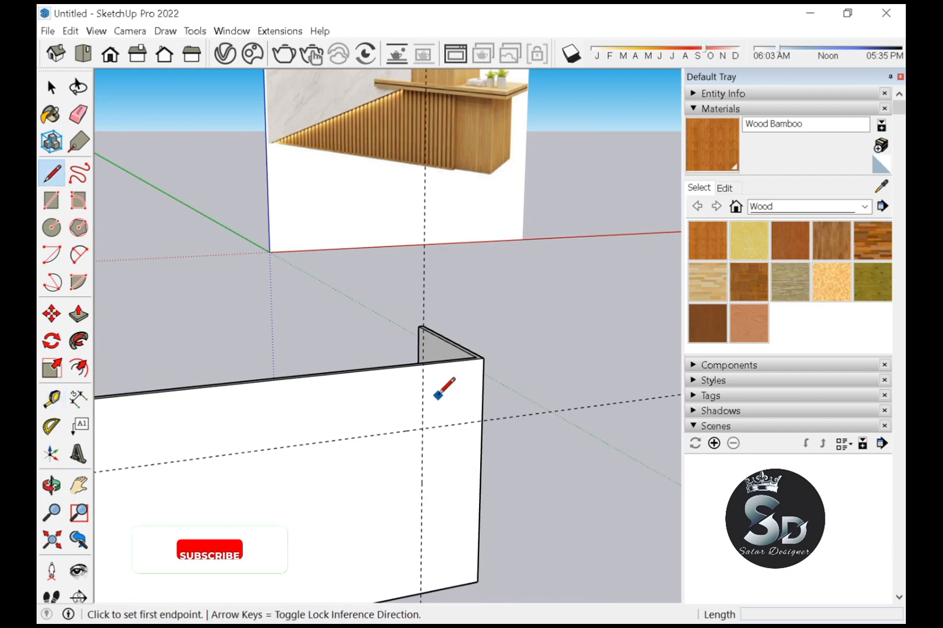
scroll(425, 343, up, 1)
click(418, 352)
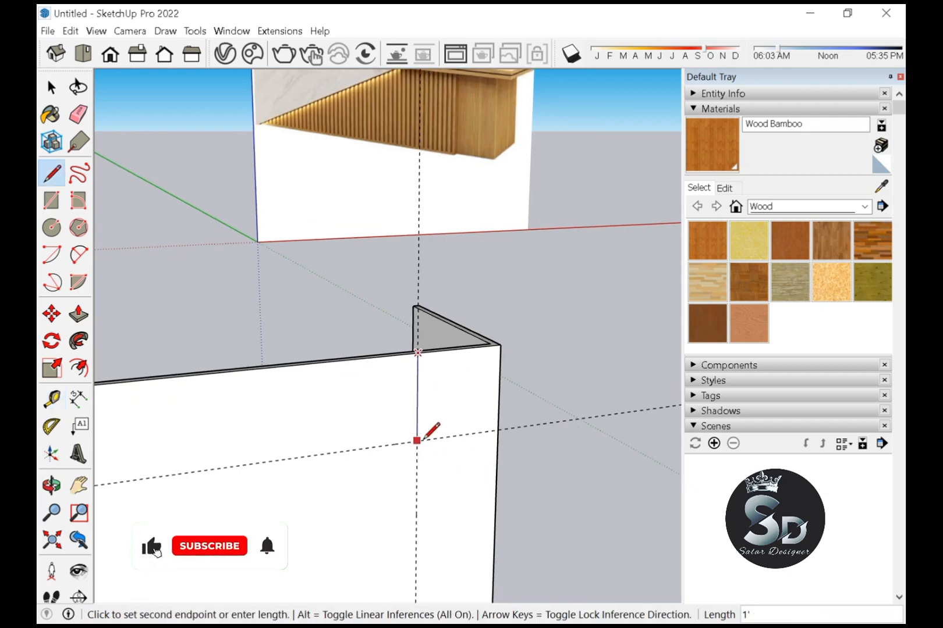
click(498, 430)
key(space)
key(p)
Draw a line across the desk's outer side panel, continuing from the front panel's horizontal line to the rear edge
key(o)
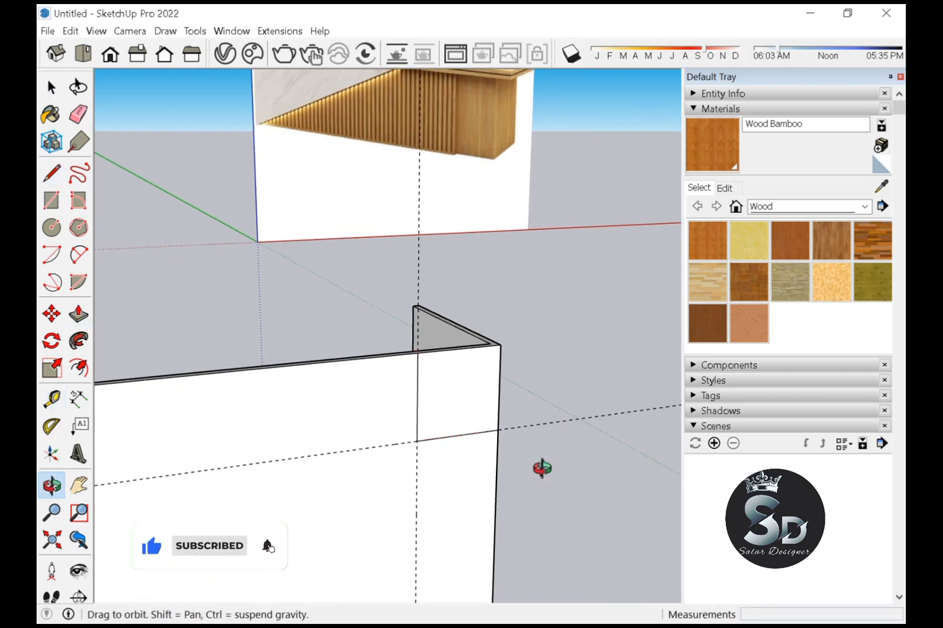
drag(543, 467, 336, 428)
key(l)
click(303, 419)
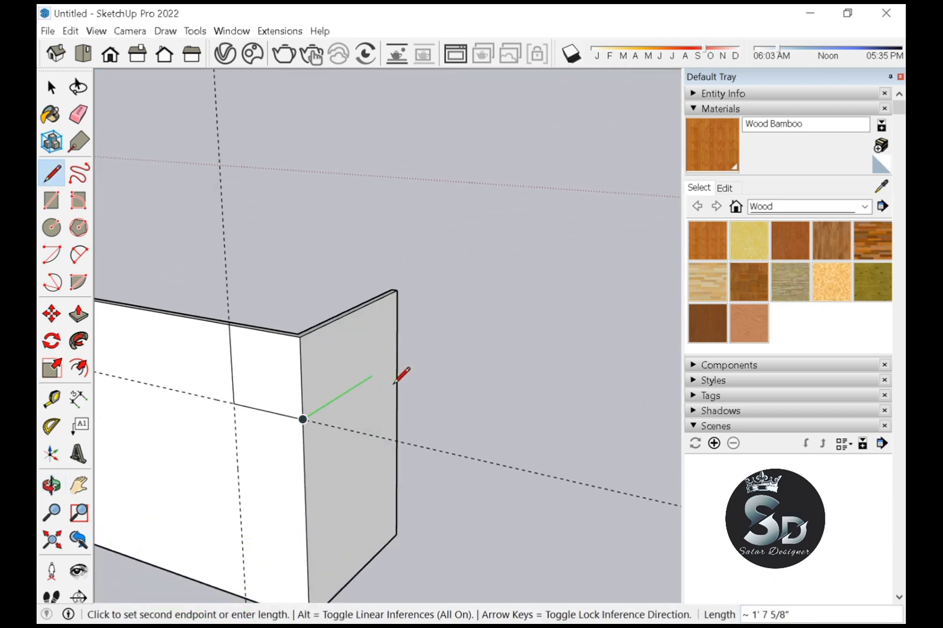
click(398, 353)
key(space)
Push/Pull the lower part of the side panel outward by 2' to form a lower side extension
middle_drag(421, 333, 355, 448)
key(p)
click(373, 448)
text(2')
key(Return)
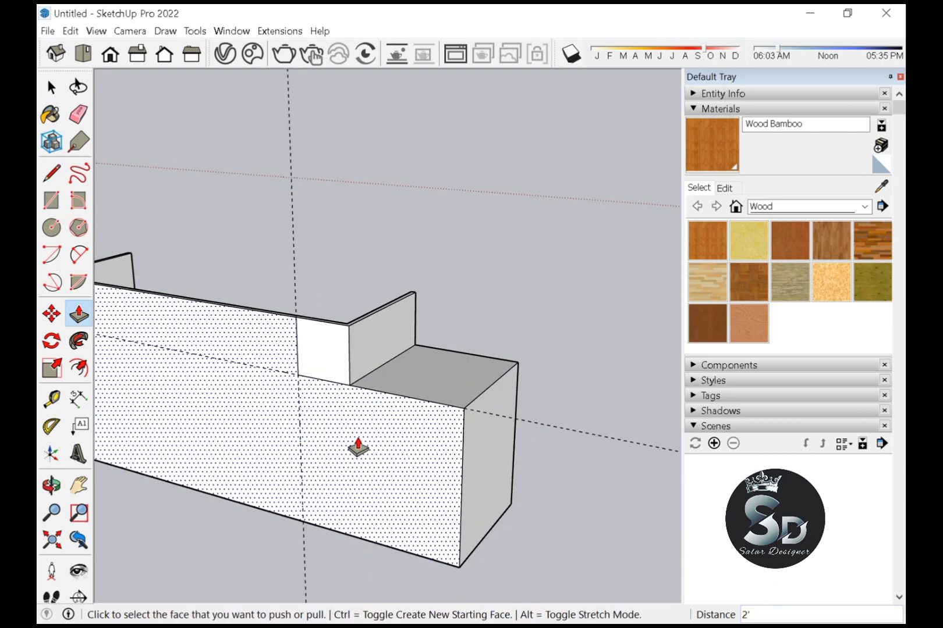
Draw a vertical line down the front face where the 2' side extension meets the original desk
key(l)
click(349, 385)
key(Escape)
scroll(379, 512, down, 5)
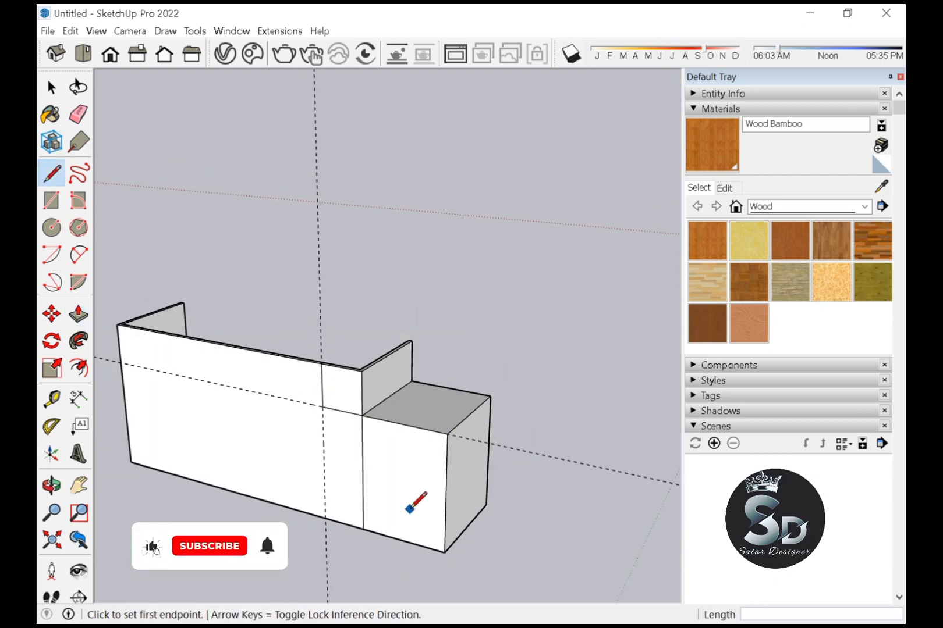
key(space)
key(o)
drag(355, 486, 386, 478)
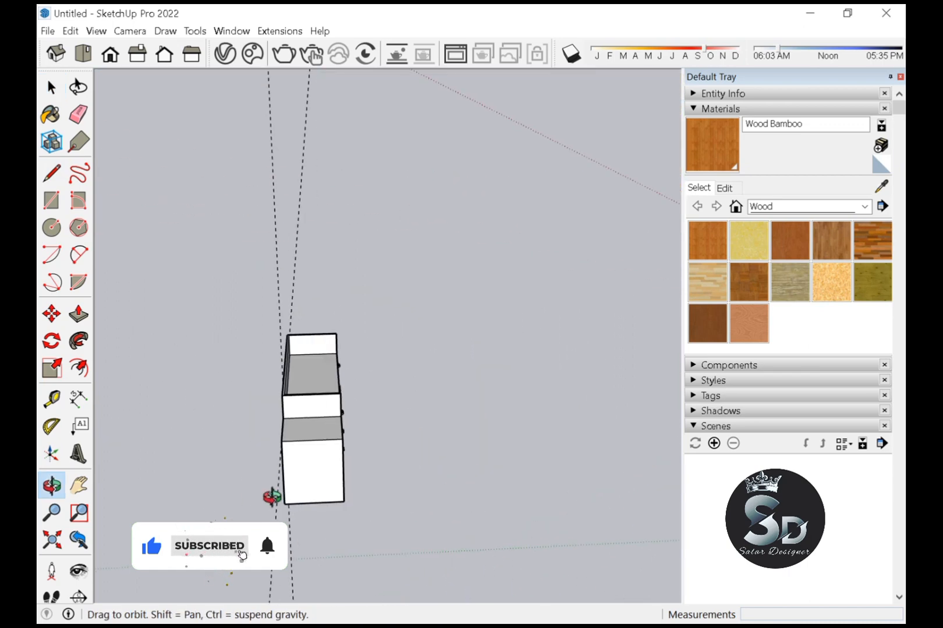
drag(269, 495, 310, 351)
scroll(310, 351, up, 2)
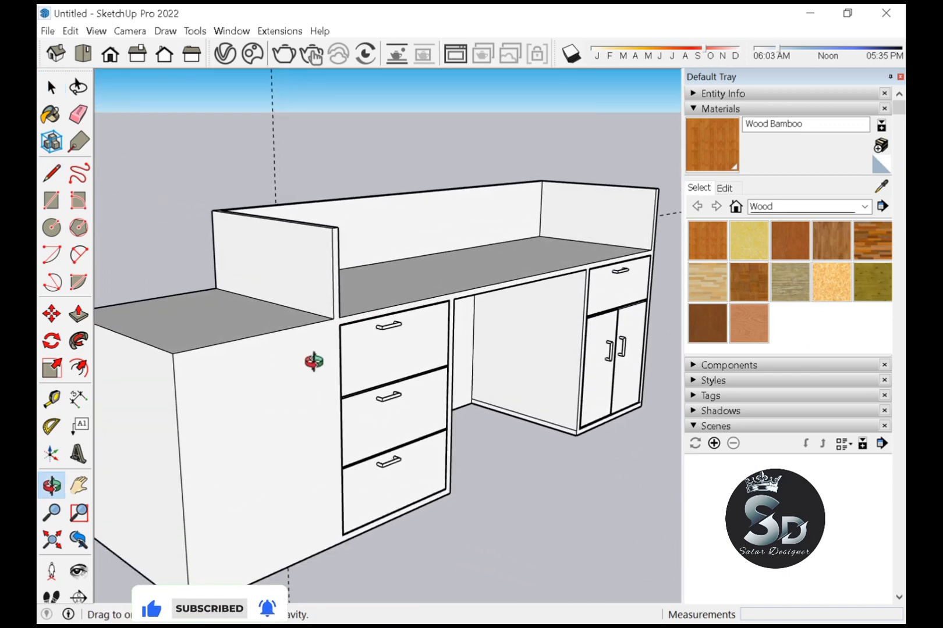
Draw a vertical line down the desk's inner side where the side extension meets the drawer unit
key(l)
click(332, 318)
scroll(341, 545, up, 3)
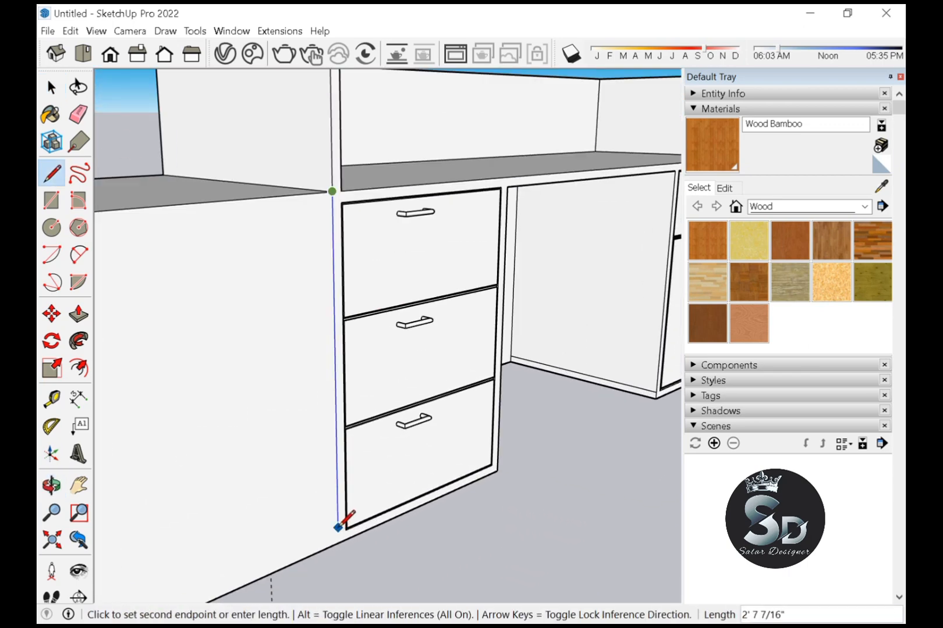
key(Escape)
scroll(356, 457, down, 2)
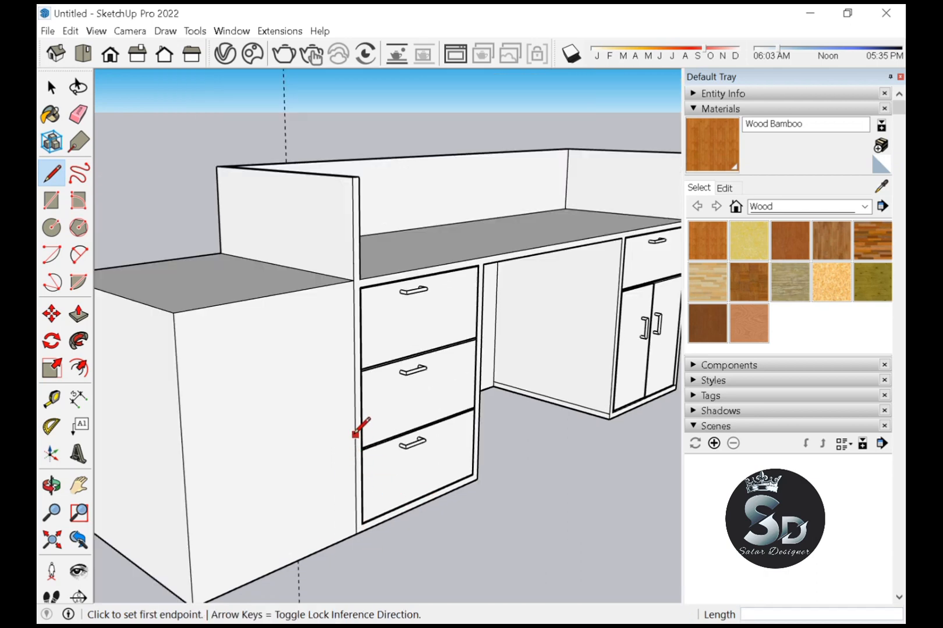
scroll(356, 434, up, 3)
key(space)
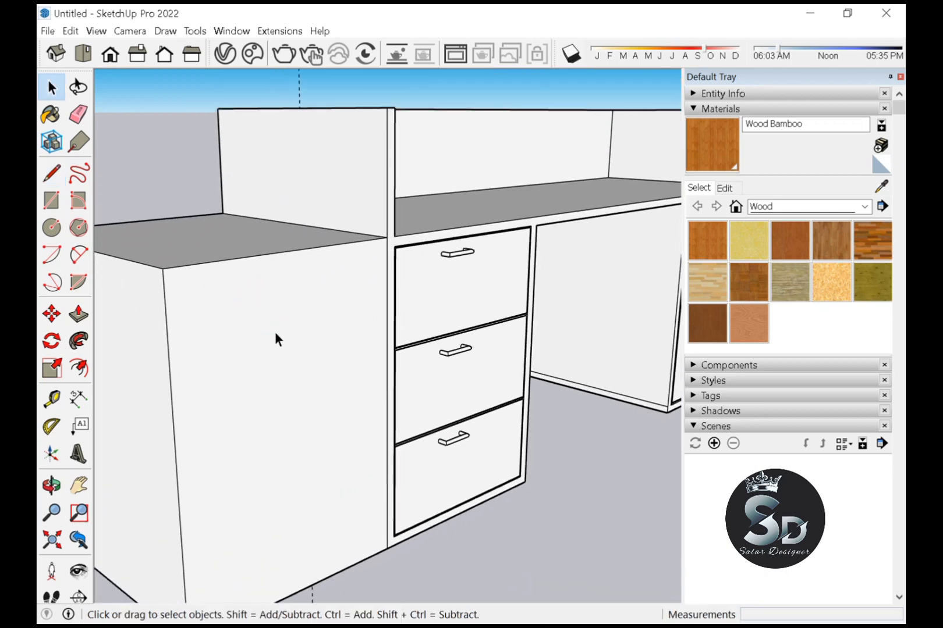
Copy the outer vertical edge of the extension's inner face a short distance inward
click(171, 437)
key(m)
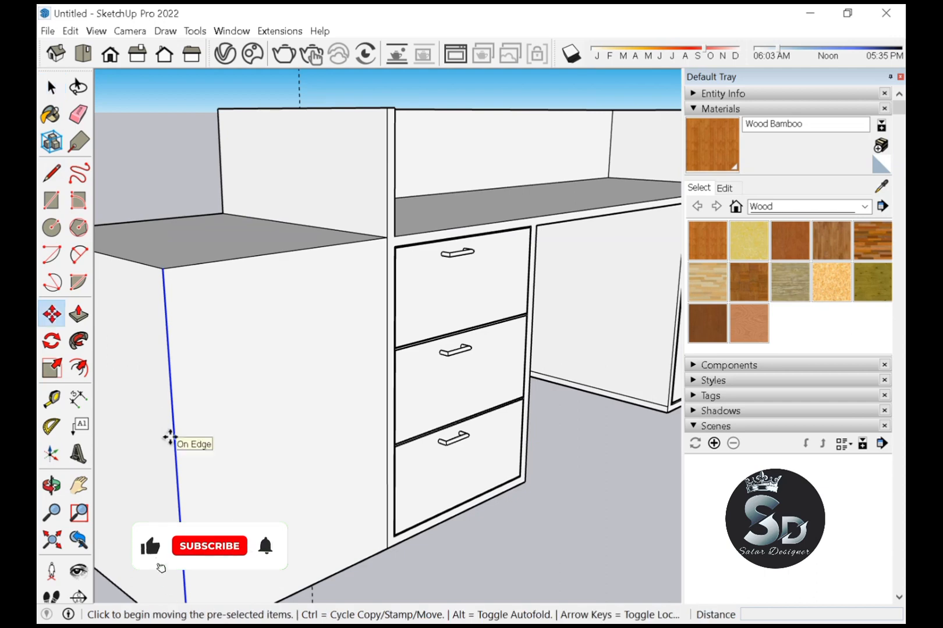
click(170, 437)
key(ctrl)
key(space)
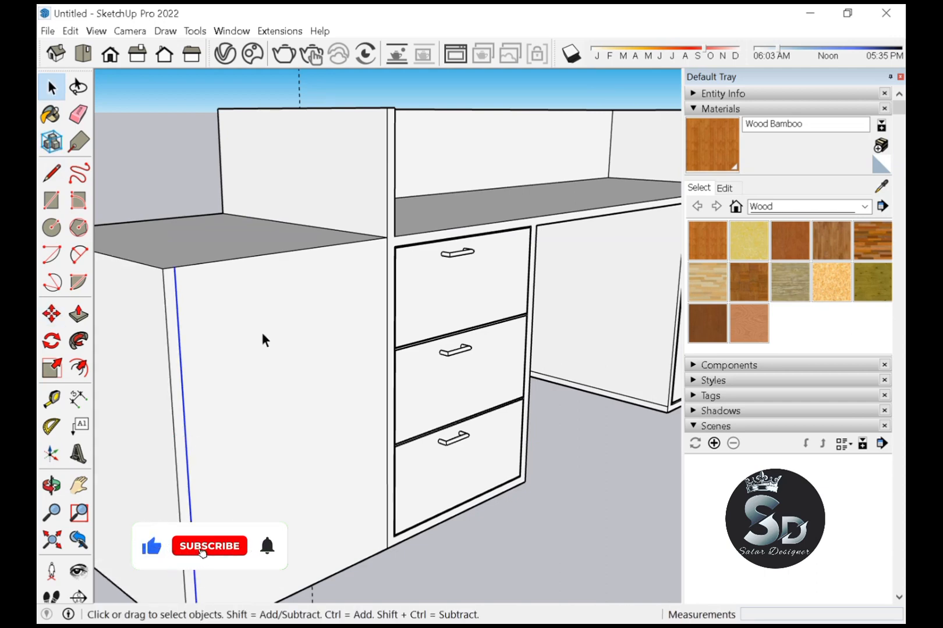
Copy the top edge of the extension's inner face 1" downward
click(255, 255)
scroll(265, 253, up, 2)
key(m)
click(267, 256)
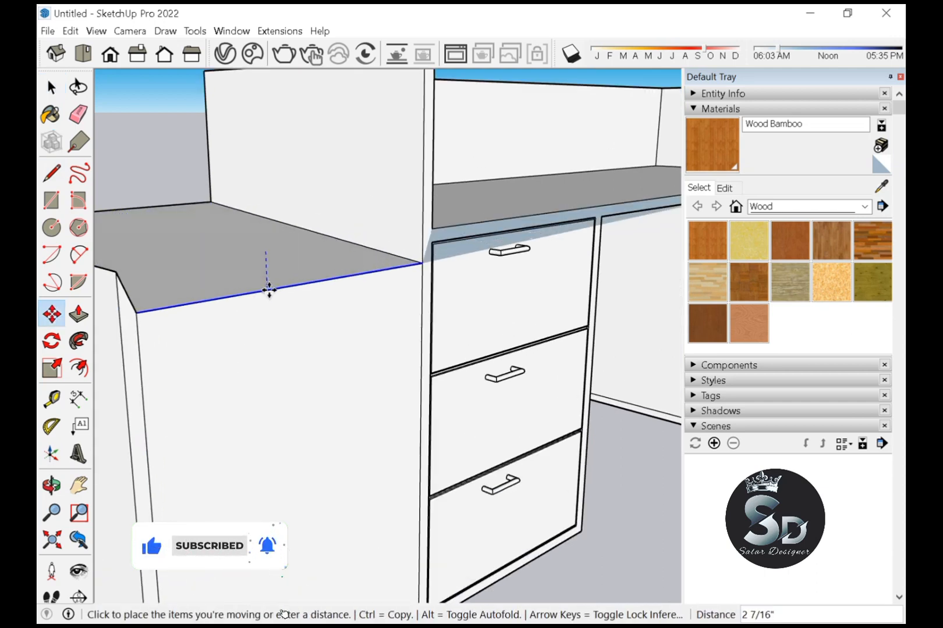
key(ctrl)
text(1)
key(Return)
scroll(353, 246, down, 3)
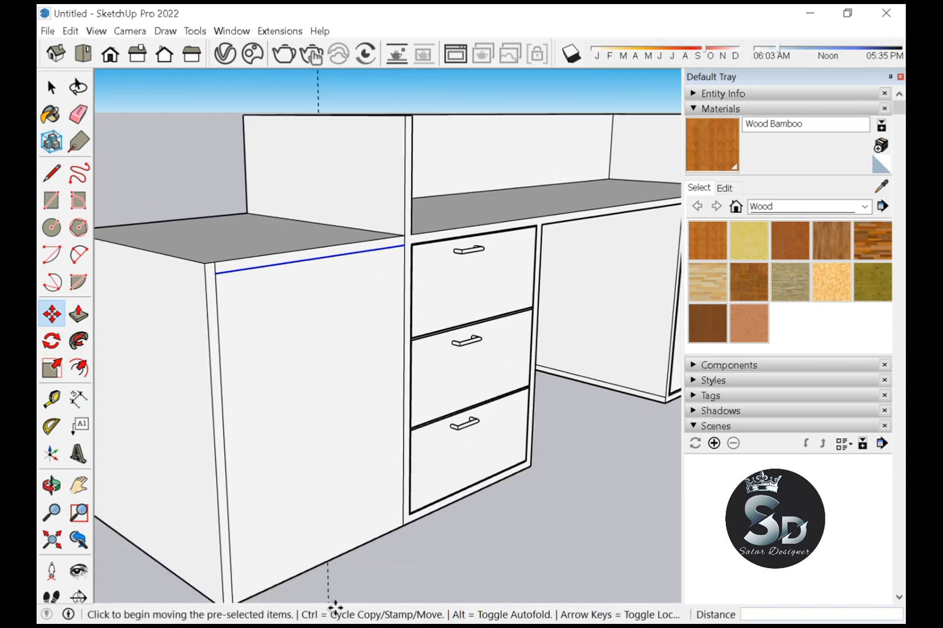
Copy the bottom edge of the extension's inner face a short distance upward to complete the frame
scroll(369, 543, up, 3)
key(space)
key(m)
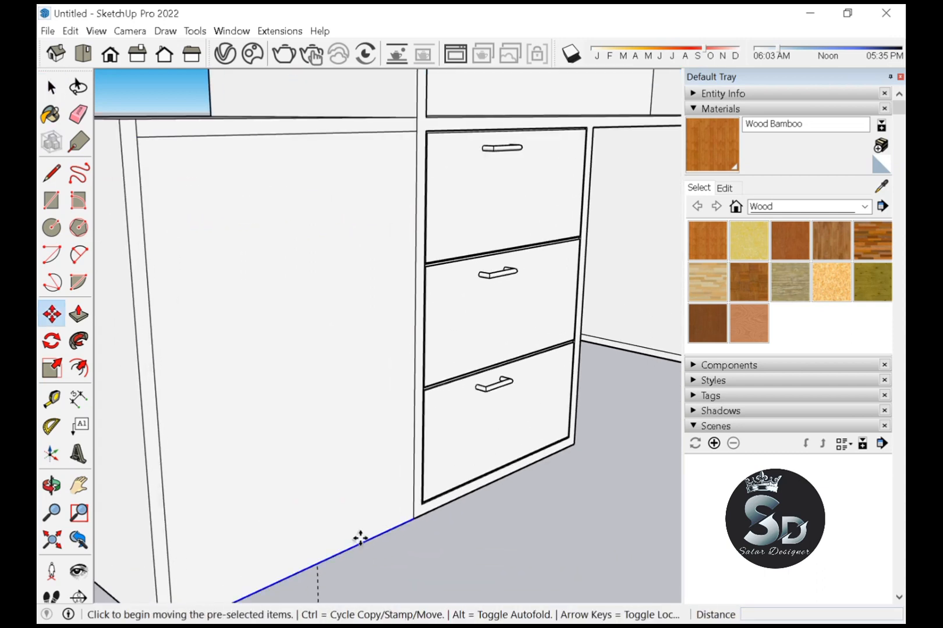
click(360, 544)
key(ctrl)
key(Return)
key(space)
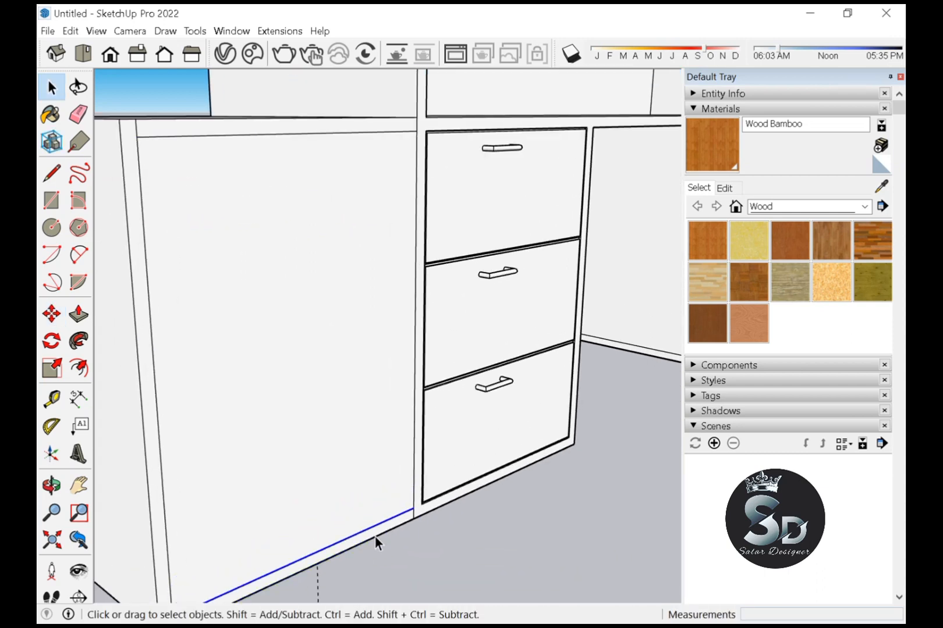
Erase the leftover line ends at the corners of the extension's frame outline
scroll(375, 536, up, 1)
key(e)
scroll(265, 549, down, 1)
scroll(240, 577, up, 3)
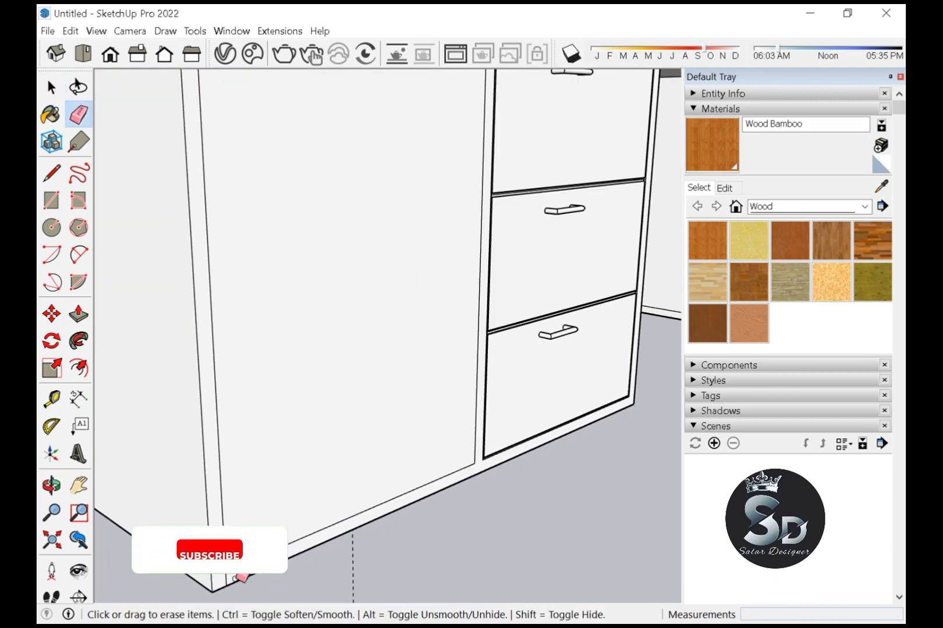
scroll(232, 578, down, 3)
scroll(512, 165, down, 3)
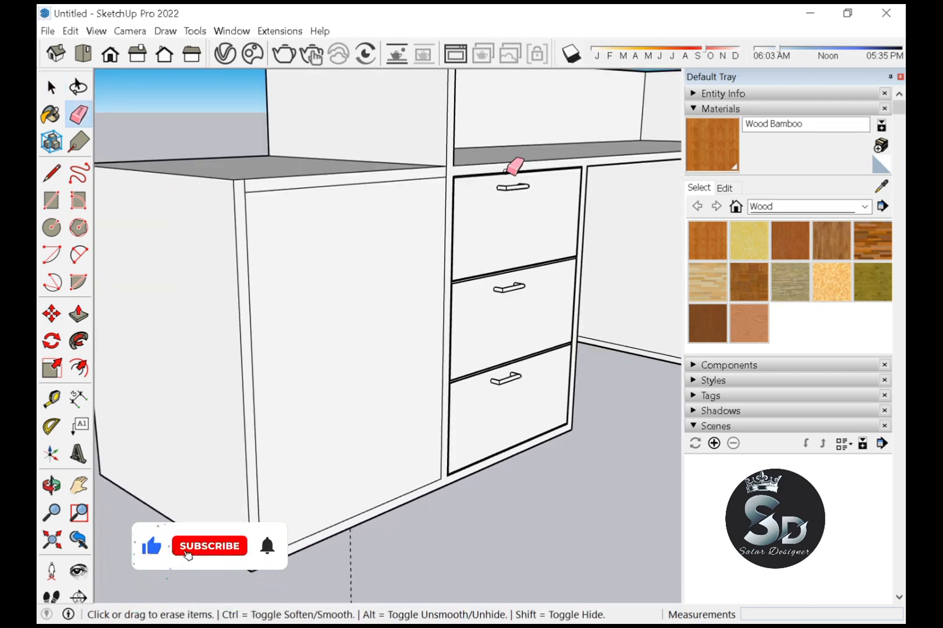
scroll(457, 164, up, 3)
scroll(459, 164, down, 2)
scroll(152, 192, up, 2)
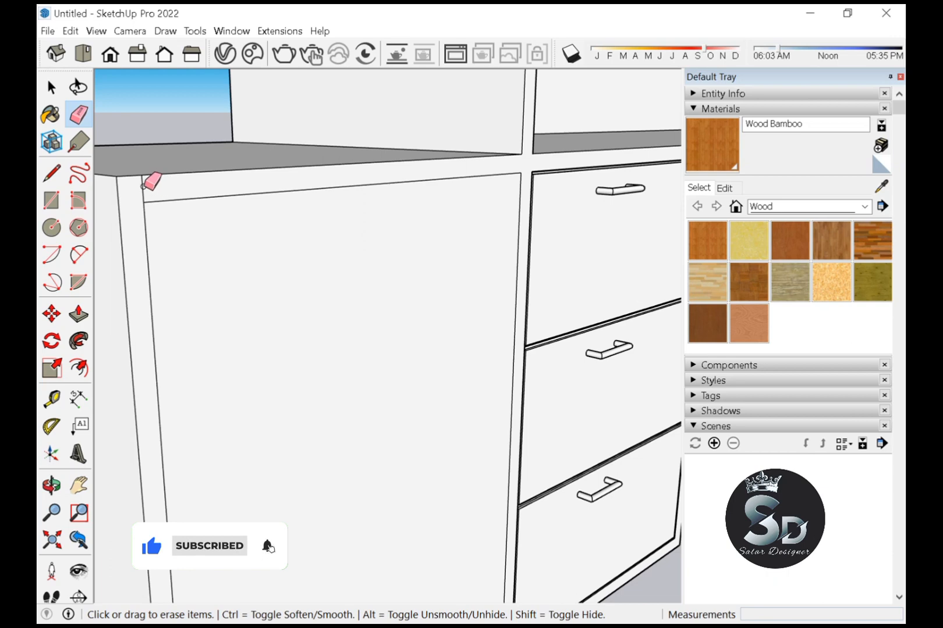
Divide the framed face into two doors with a vertical line from the top edge's midpoint to the bottom edge
key(l)
click(364, 185)
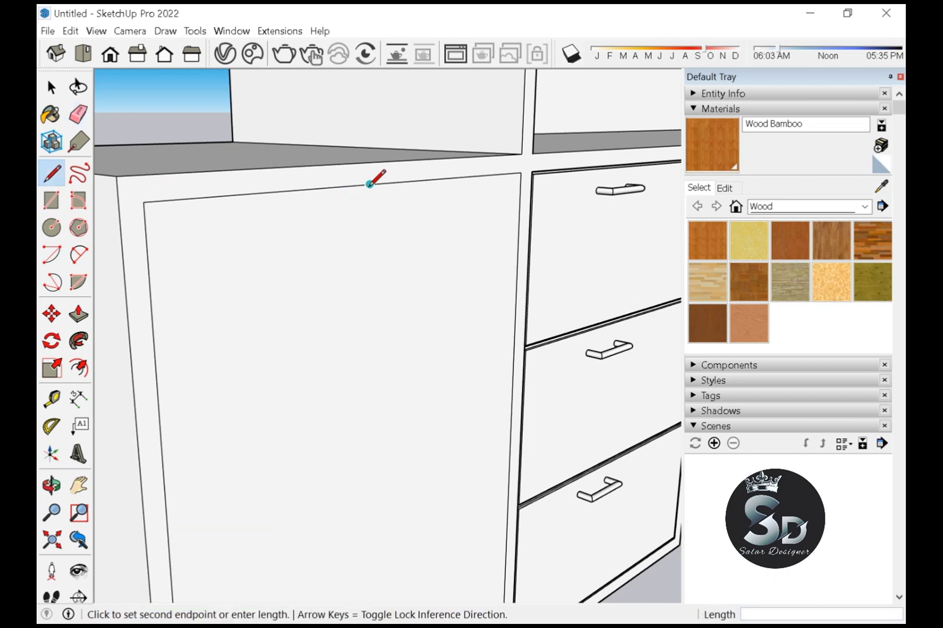
scroll(361, 233, down, 2)
scroll(372, 523, up, 3)
click(362, 559)
key(space)
scroll(361, 558, down, 2)
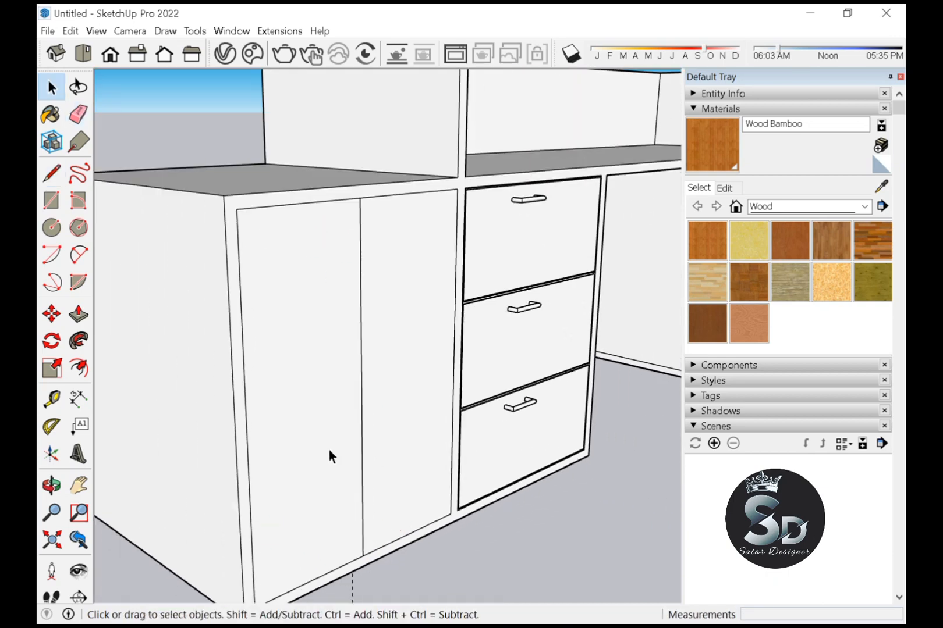
Offset the outlines of both extension door faces slightly inward to form thin borders
key(f)
key(space)
scroll(397, 390, up, 1)
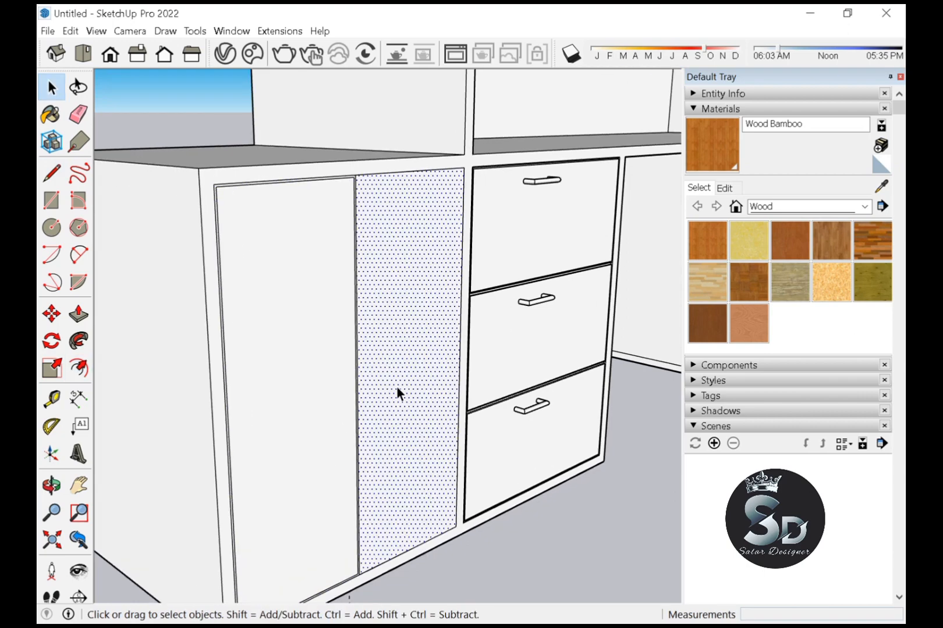
key(f)
scroll(355, 417, up, 4)
key(space)
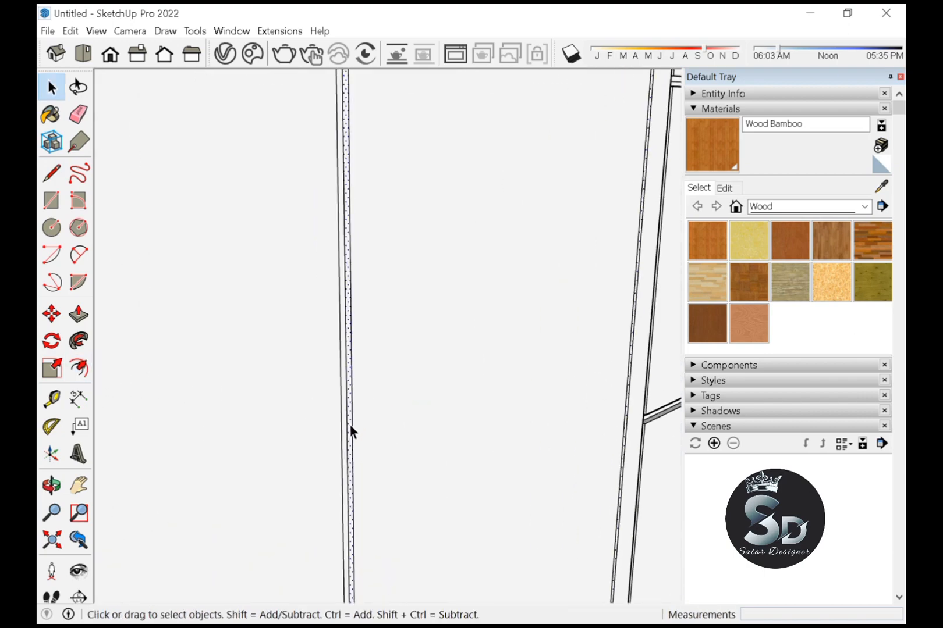
Try to push in the thin border around the door beside the drawers by repeating the previous Push/Pull distance
key(p)
scroll(349, 424, up, 1)
double_click(345, 420)
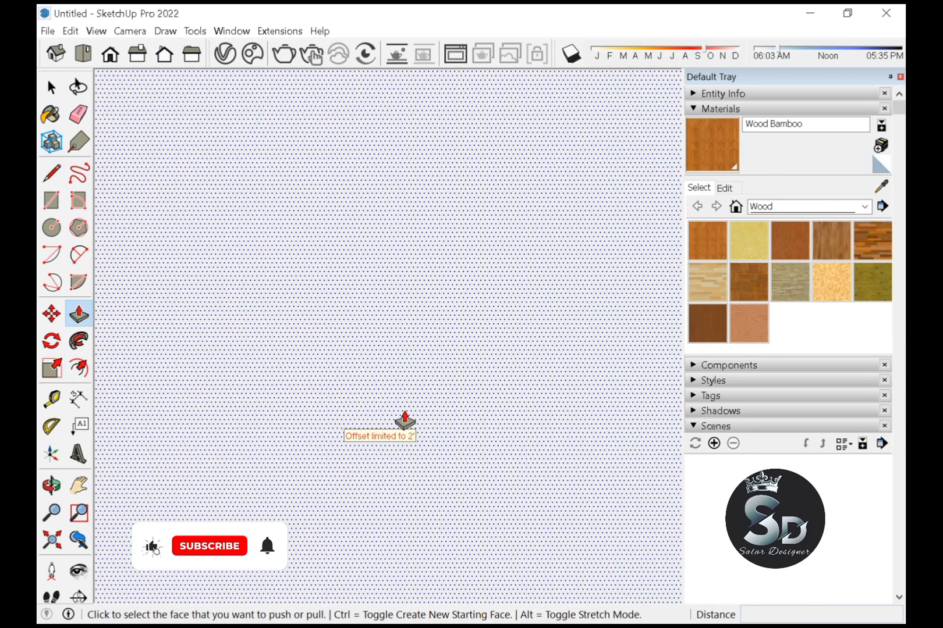
scroll(412, 407, down, 5)
scroll(400, 579, up, 2)
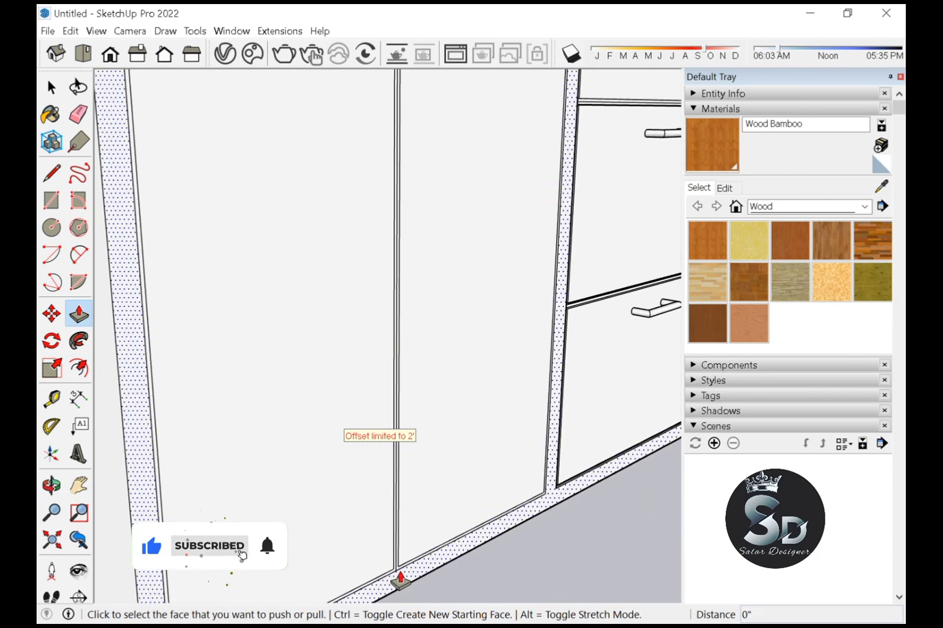
key(space)
scroll(387, 535, up, 3)
click(397, 555)
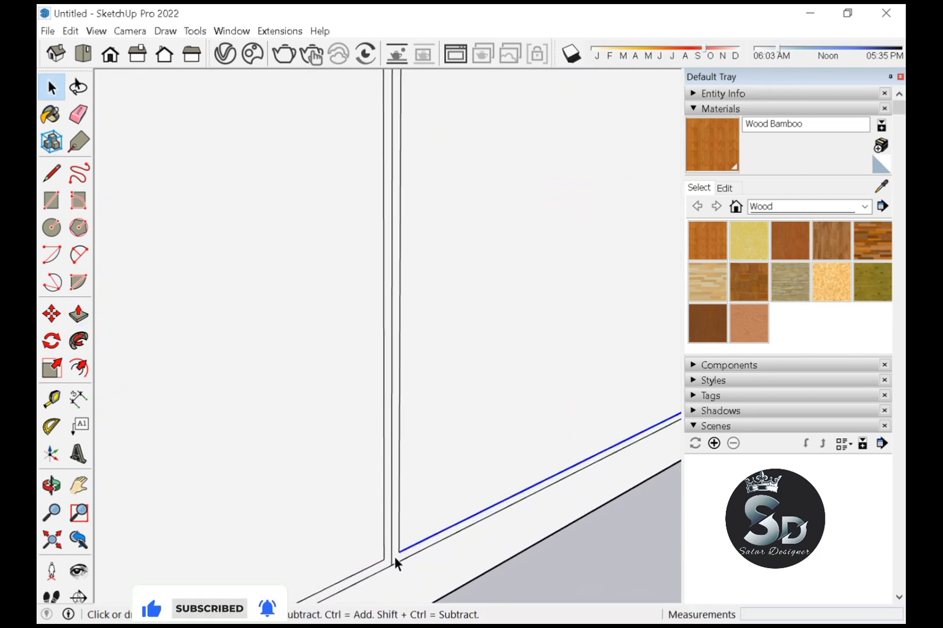
click(394, 556)
key(p)
double_click(394, 556)
scroll(396, 541, down, 2)
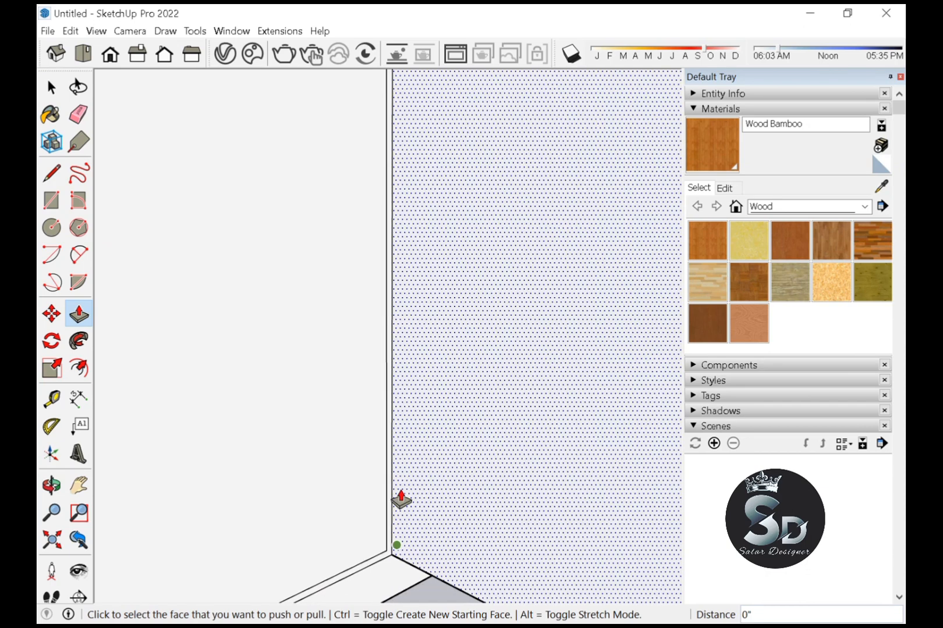
Push/Pull the thin borders around both extension doors inward to form recessed gaps
scroll(399, 523, up, 3)
click(395, 554)
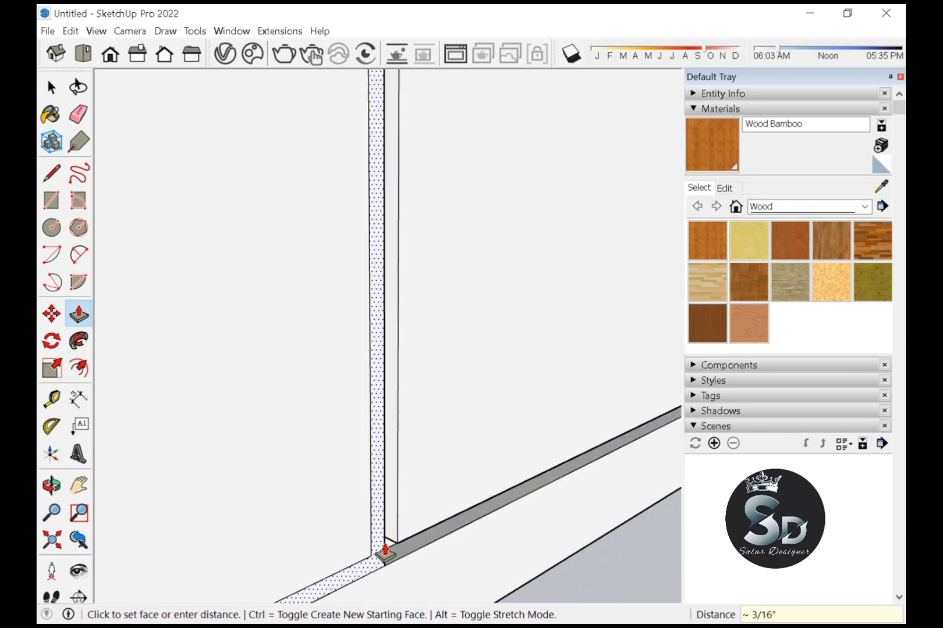
click(381, 554)
scroll(397, 543, down, 5)
scroll(398, 544, down, 5)
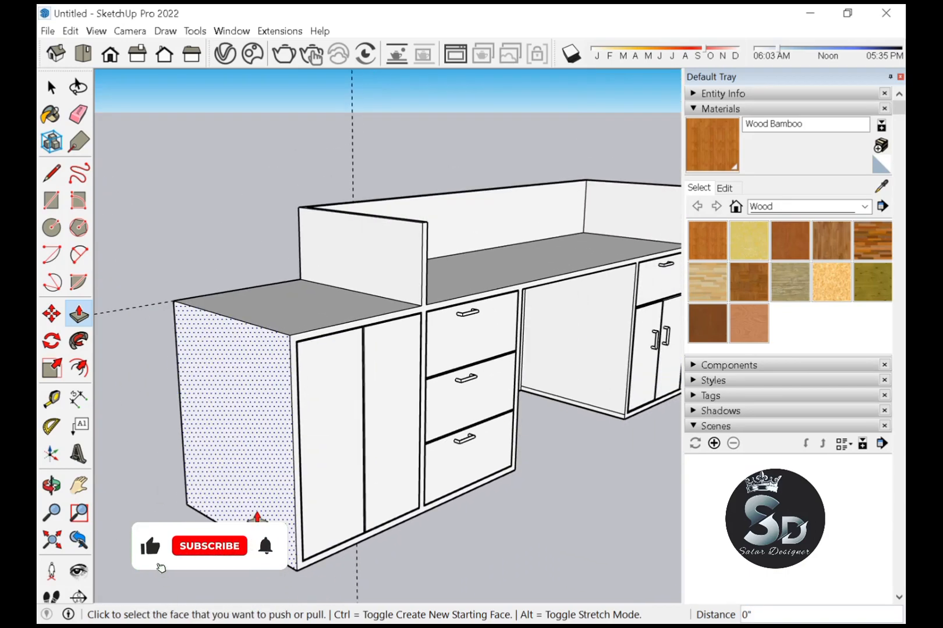
key(space)
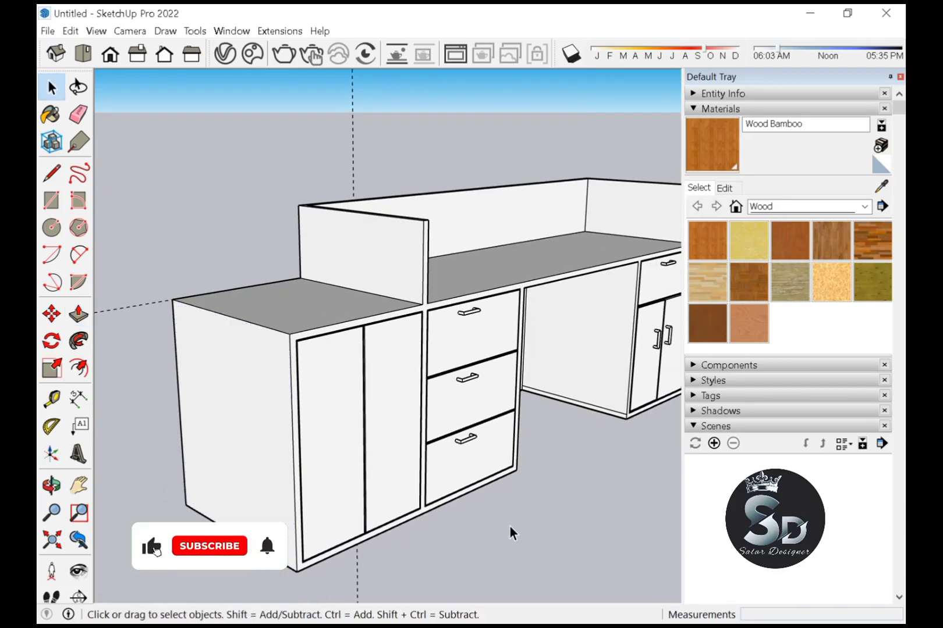
Copy a vertical handle from the far cabinet onto the extension door beside the drawers and raise it slightly
key(m)
click(656, 343)
key(ctrl)
scroll(379, 428, up, 2)
scroll(372, 431, down, 3)
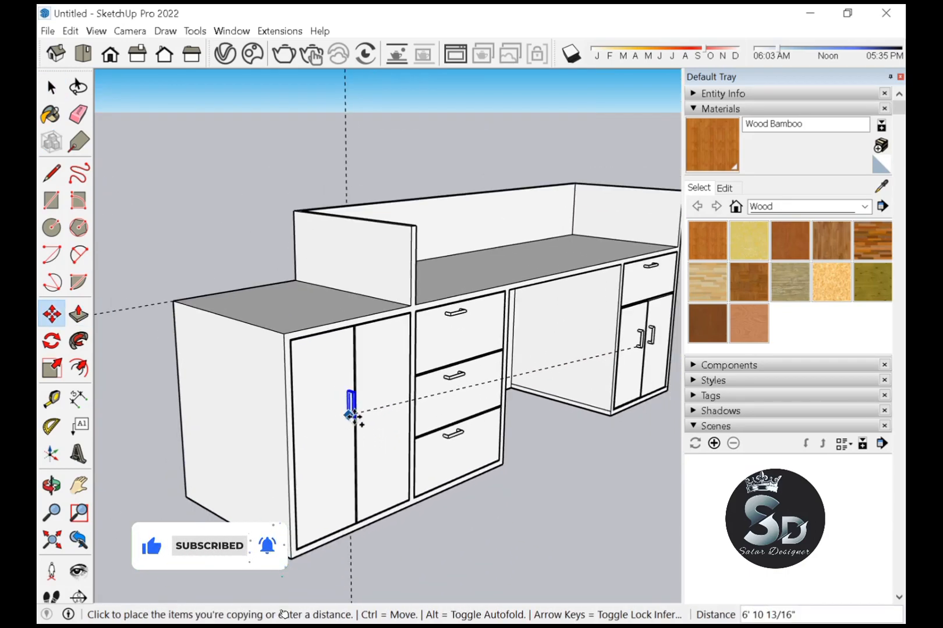
scroll(351, 415, up, 3)
click(356, 459)
scroll(355, 461, up, 2)
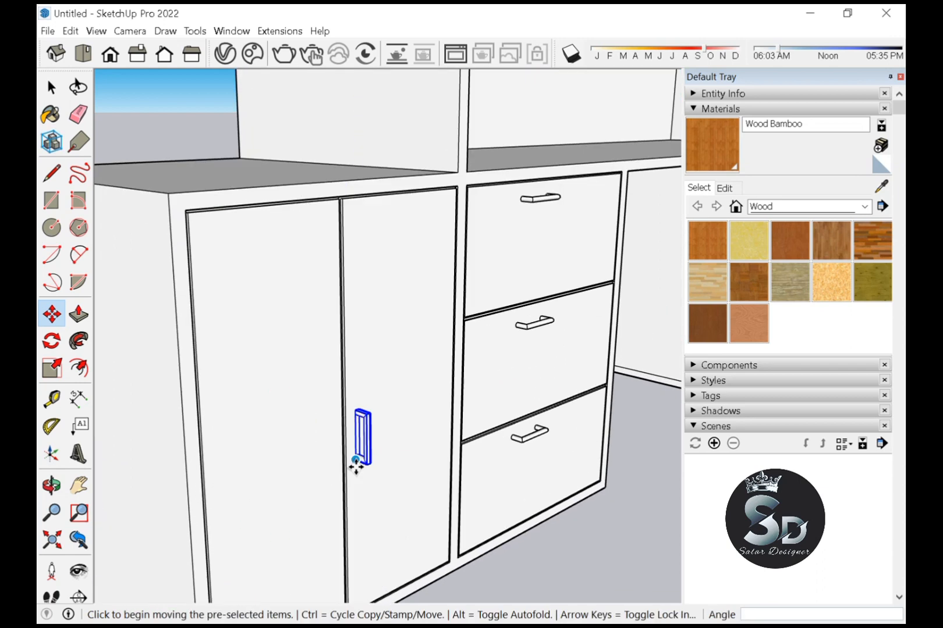
click(354, 426)
click(352, 409)
Copy the new handle across the centre gap onto the outer extension door and deselect it
key(ctrl)
click(353, 410)
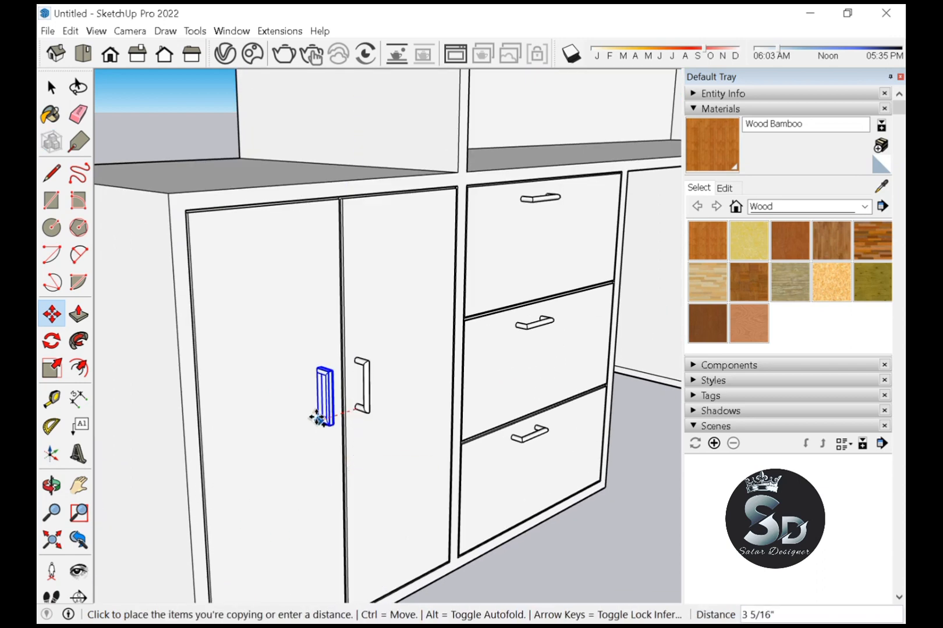
click(326, 417)
scroll(378, 402, down, 3)
key(space)
click(574, 466)
scroll(285, 323, down, 5)
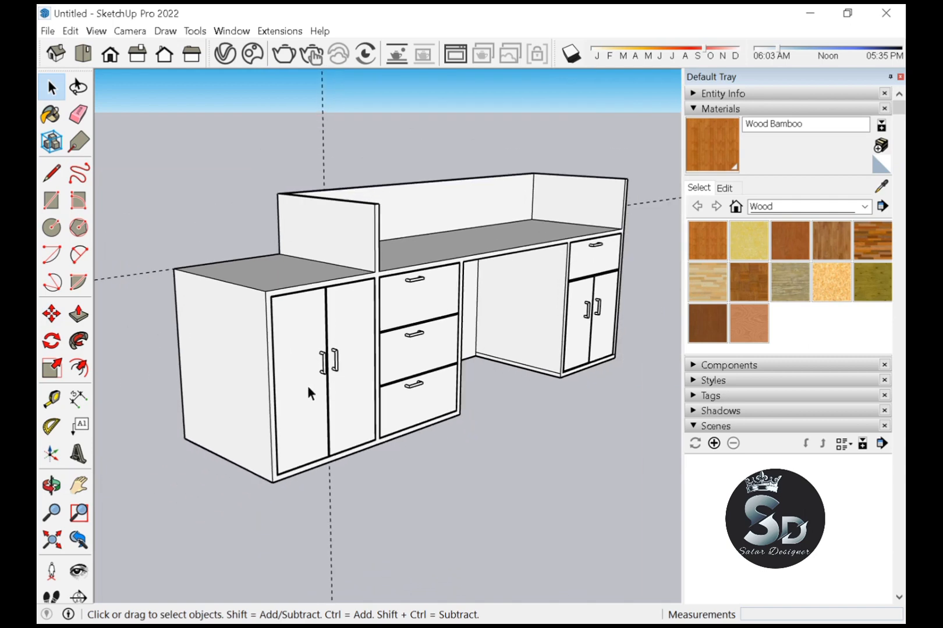
Push/Pull the side extension's top surface upward by 3" as a new slab
scroll(309, 379, up, 1)
middle_drag(240, 368, 441, 331)
key(p)
click(438, 330)
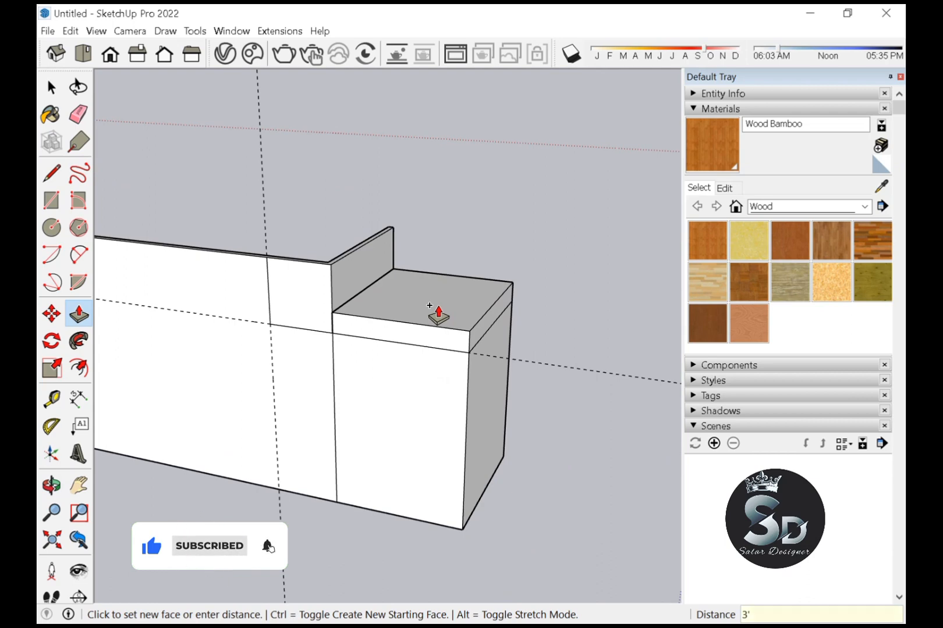
text(3')
key(BackSpace)
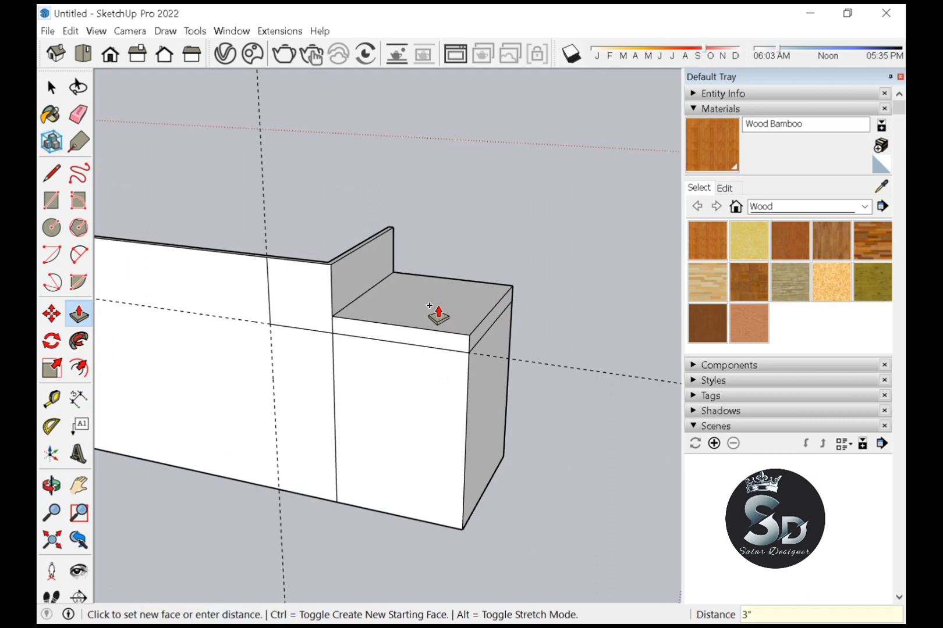
Push/Pull the slab's front strip outward by 4" and erase the seam edge on the slab's outer end
scroll(320, 326, up, 2)
scroll(366, 328, up, 2)
click(350, 339)
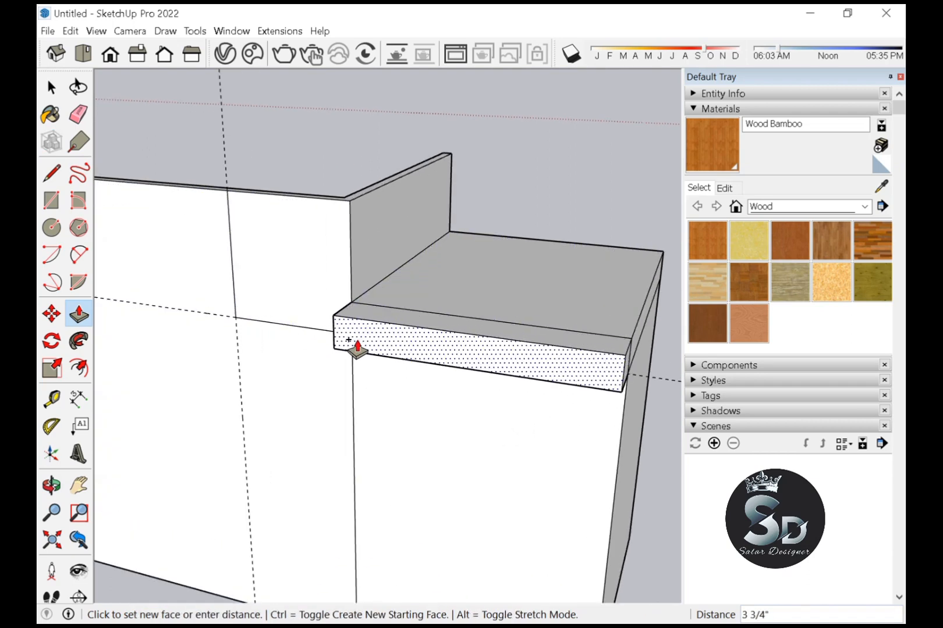
scroll(250, 394, down, 2)
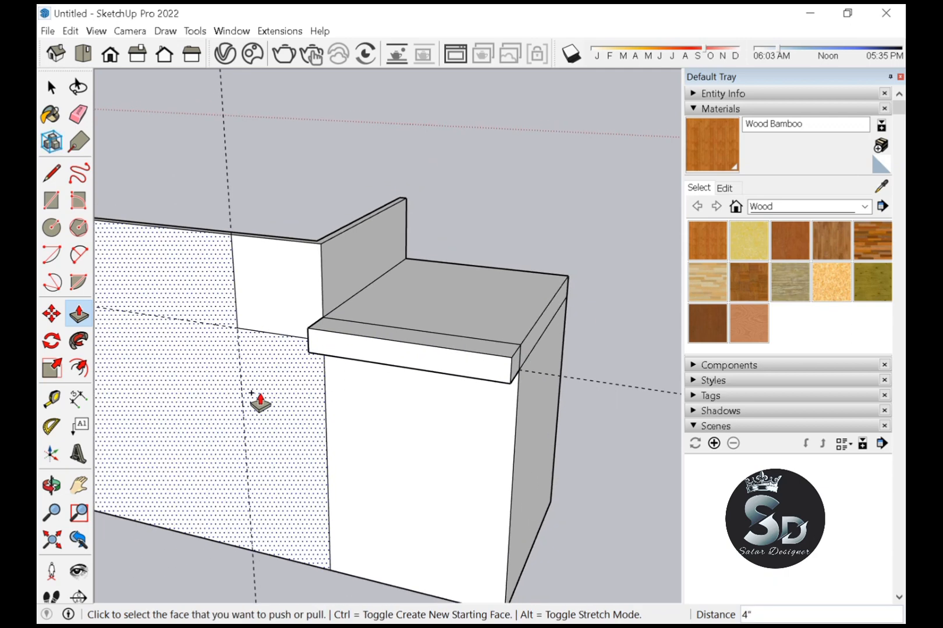
scroll(517, 350, up, 4)
key(e)
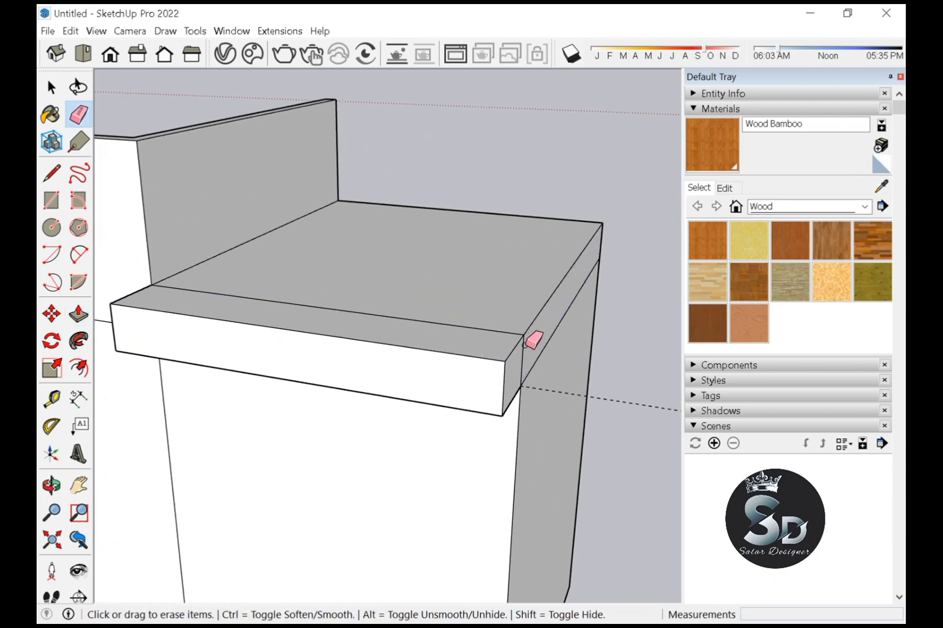
Push/Pull the slab's outer end face outward by 1' to overhang the extension's side
key(p)
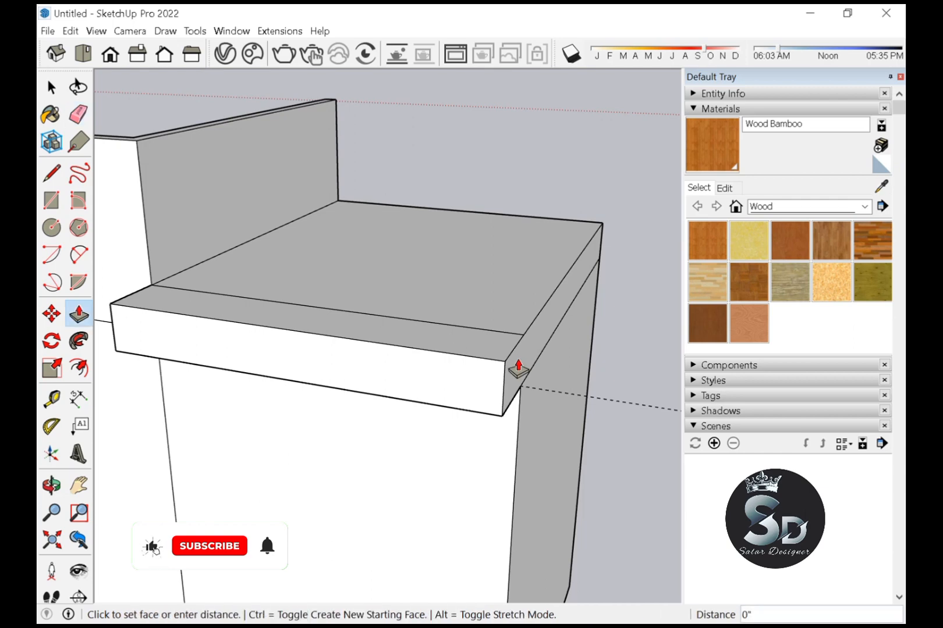
click(515, 375)
text(1')
key(Return)
scroll(467, 364, down, 3)
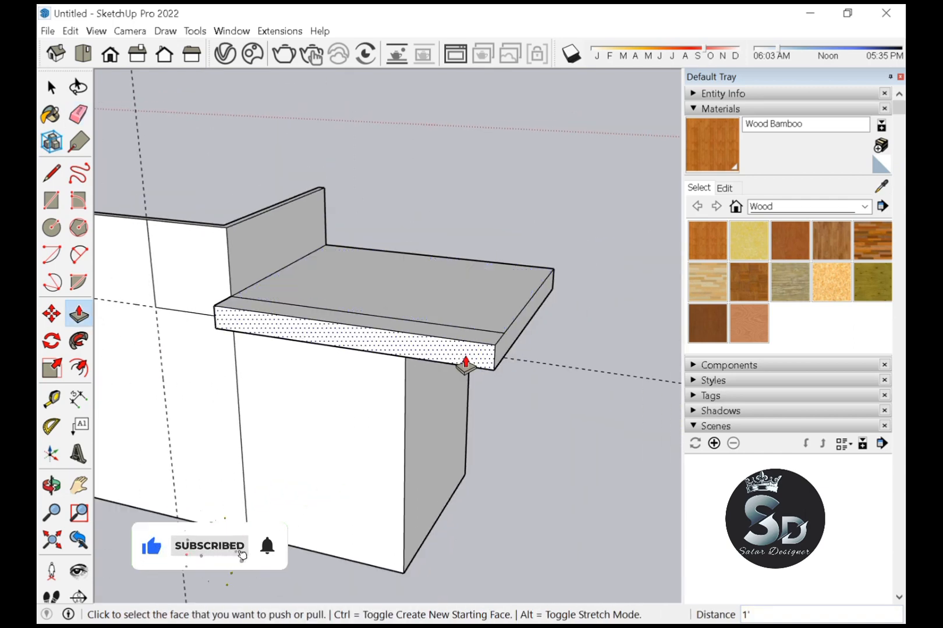
Erase the seam edge running along the front of the slab's top surface
key(space)
scroll(502, 326, up, 3)
click(500, 324)
key(e)
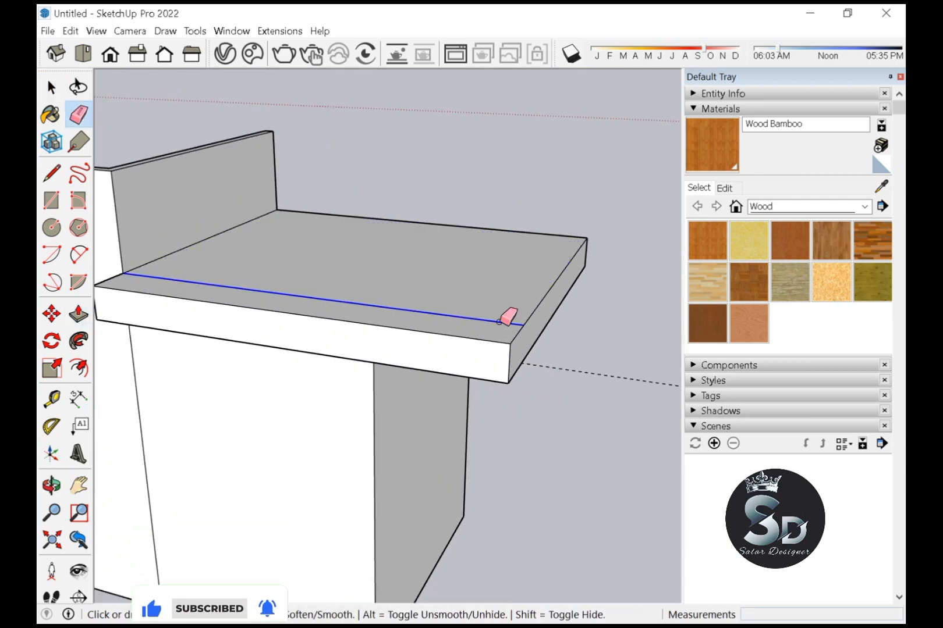
click(504, 324)
scroll(523, 336, down, 3)
key(space)
Try to Push/Pull the inner end face of the slab's front strip along the main desk's front
middle_drag(279, 366, 486, 338)
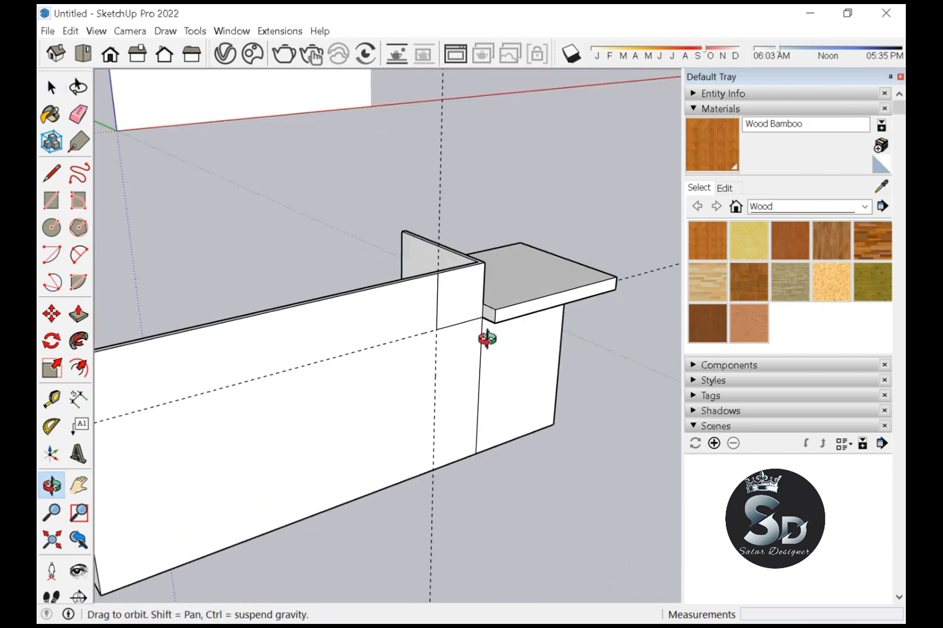
scroll(498, 310, up, 3)
key(p)
click(496, 283)
scroll(400, 315, down, 3)
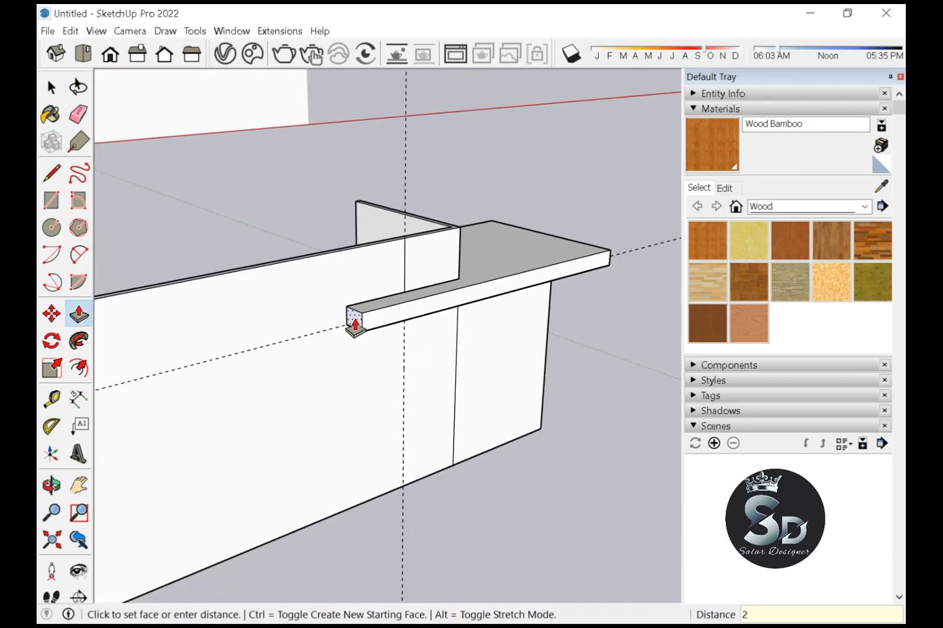
click(355, 327)
scroll(356, 327, down, 2)
key(space)
scroll(539, 431, down, 1)
scroll(440, 380, up, 2)
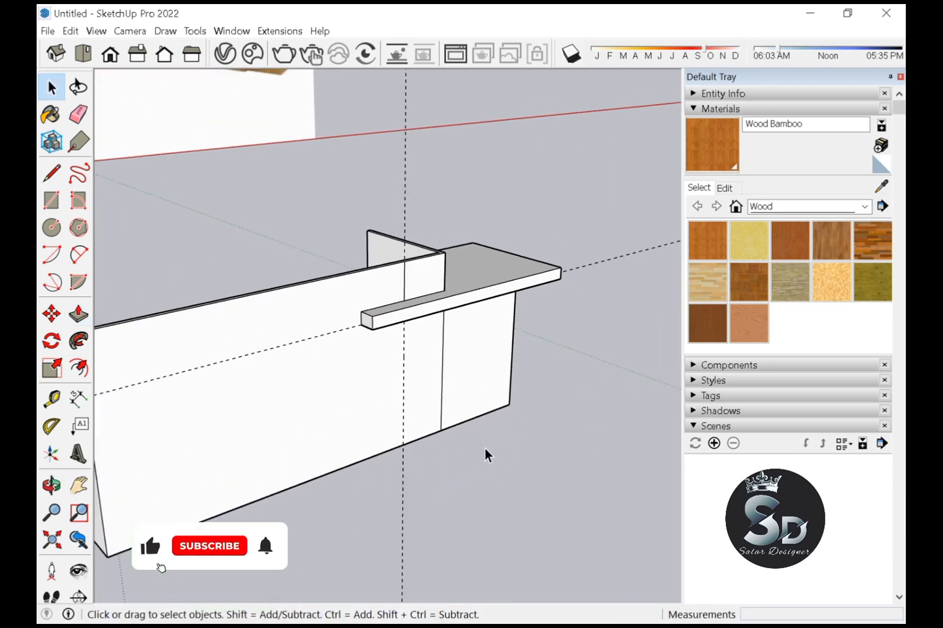
Draw a diagonal line on the desk's front face from the guide intersection to the far lower corner
scroll(486, 451, down, 2)
middle_drag(486, 450, 440, 368)
key(l)
click(420, 314)
scroll(291, 405, down, 2)
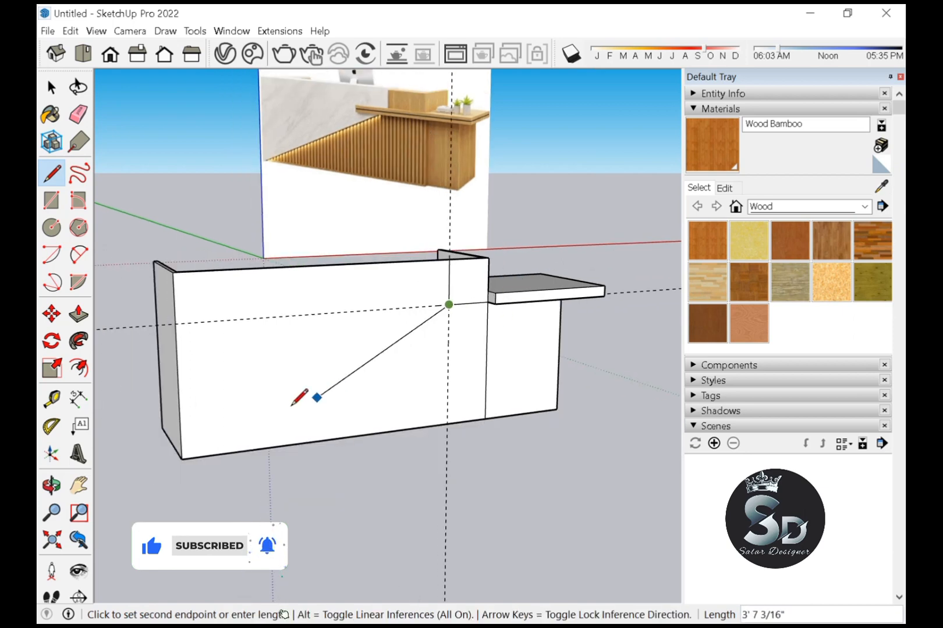
scroll(190, 457, up, 2)
click(189, 455)
key(space)
Push/Pull the inner end face of the slab's front strip 2' along the main desk's front
scroll(342, 441, down, 2)
scroll(510, 294, up, 3)
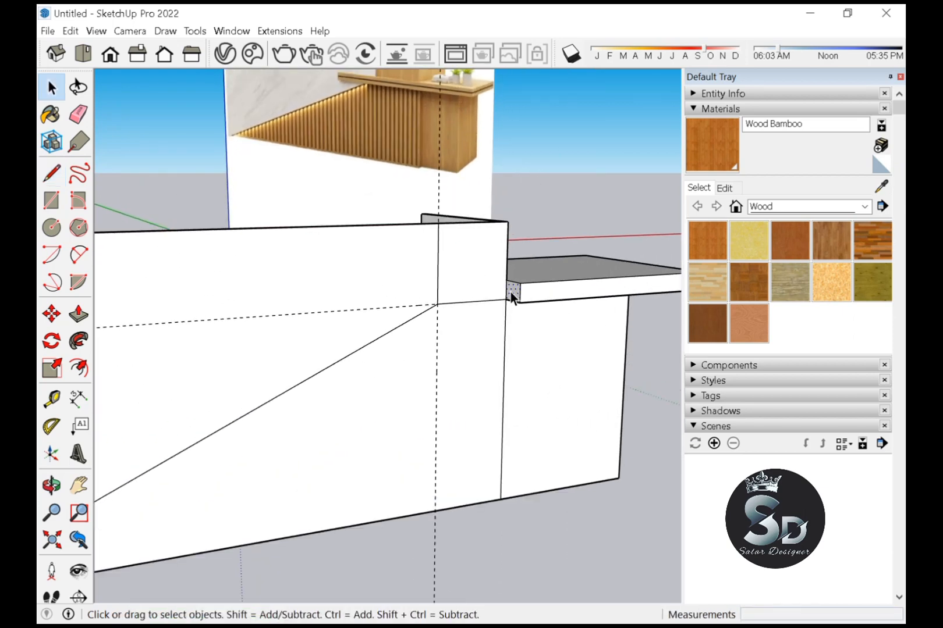
key(p)
click(511, 293)
scroll(361, 331, down, 1)
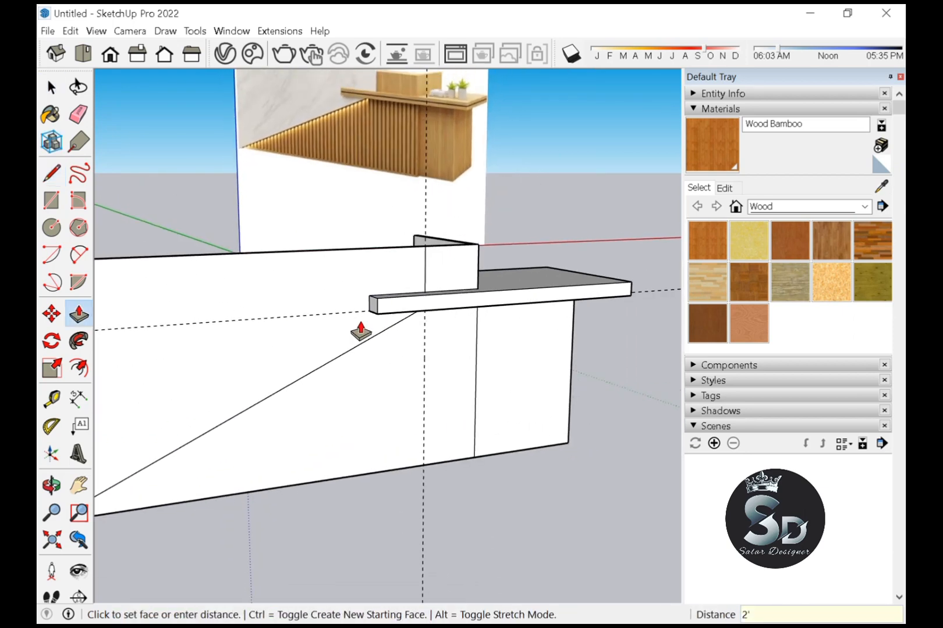
text(2')
key(Return)
key(space)
Draw a horizontal line about 5' long across the slab's front face between the midpoints of its end edges
middle_drag(360, 331, 542, 410)
middle_drag(542, 373, 385, 309)
scroll(406, 339, up, 2)
scroll(385, 303, up, 3)
key(l)
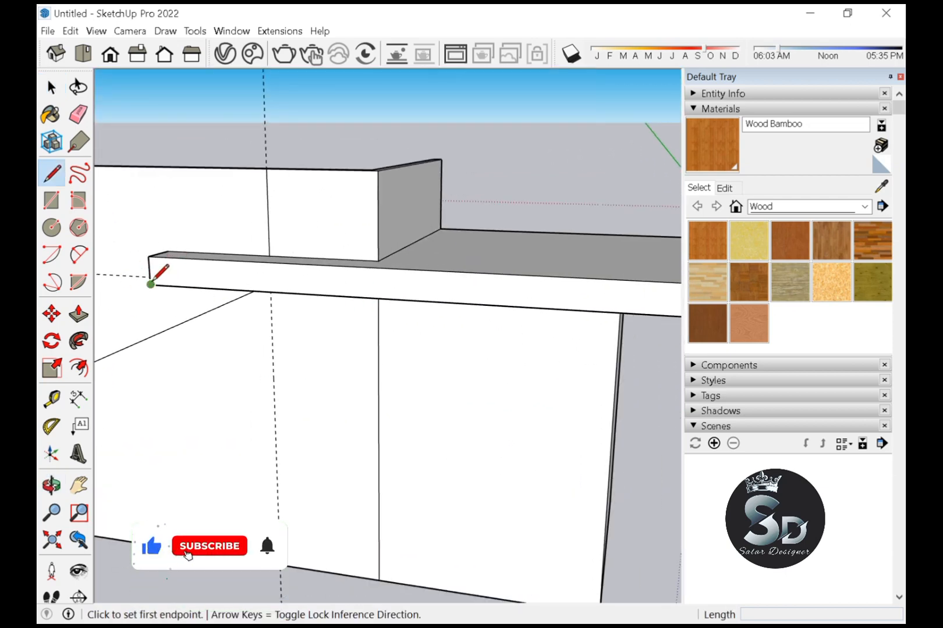
scroll(150, 284, up, 2)
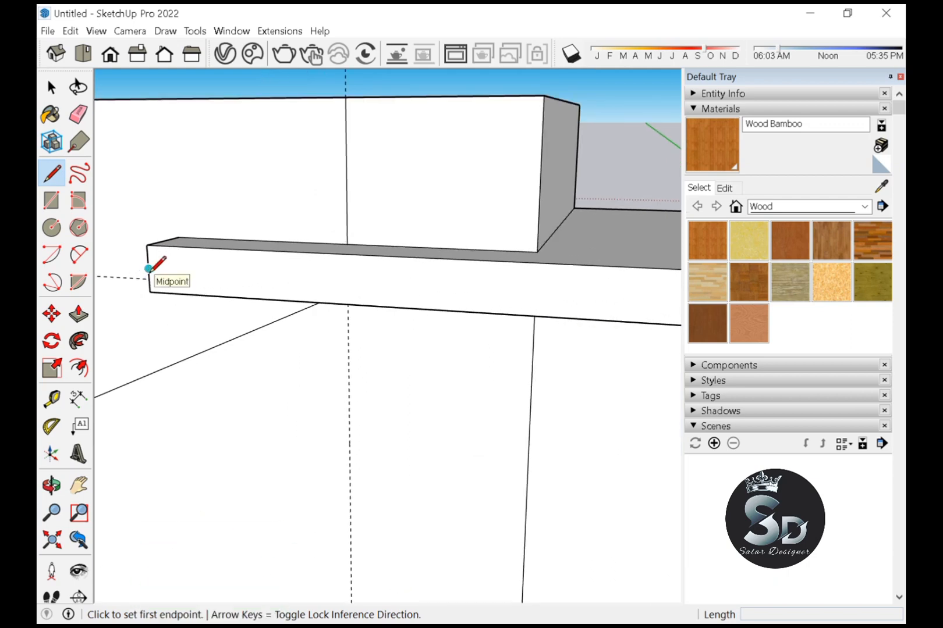
click(149, 269)
scroll(152, 280, down, 3)
scroll(505, 288, up, 4)
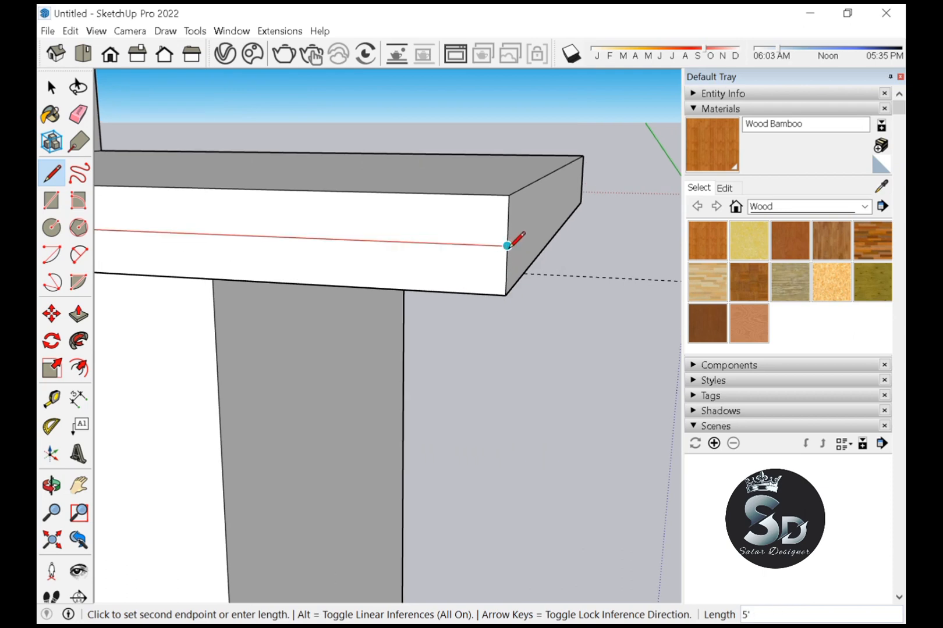
scroll(505, 265, down, 1)
key(space)
scroll(465, 256, up, 2)
key(t)
click(463, 249)
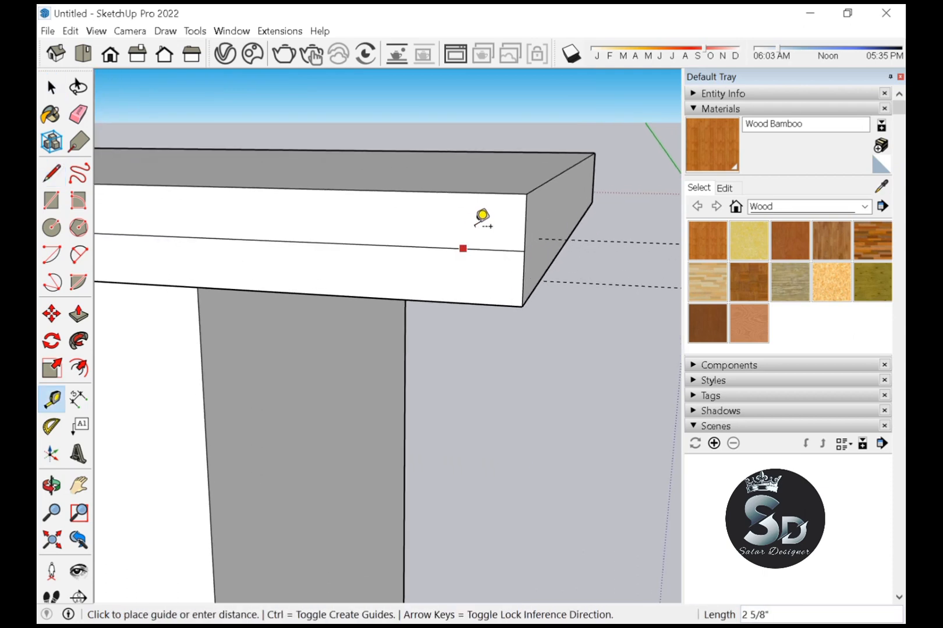
scroll(488, 278, up, 2)
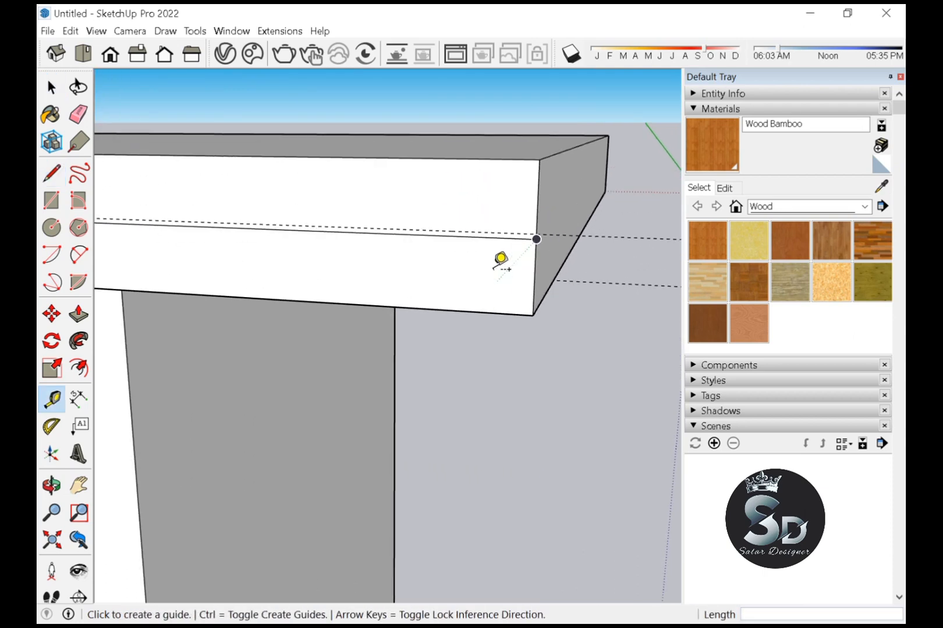
key(ctrl+z)
Place two parallel guides on the slab's front face, one just above and one just below the midline
click(497, 238)
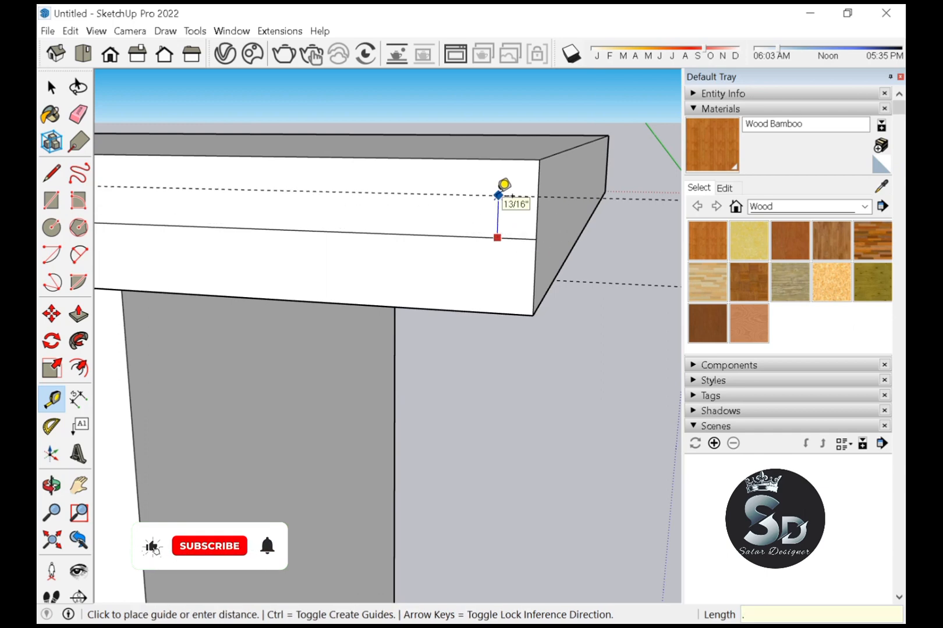
key(Return)
scroll(515, 239, up, 1)
click(514, 238)
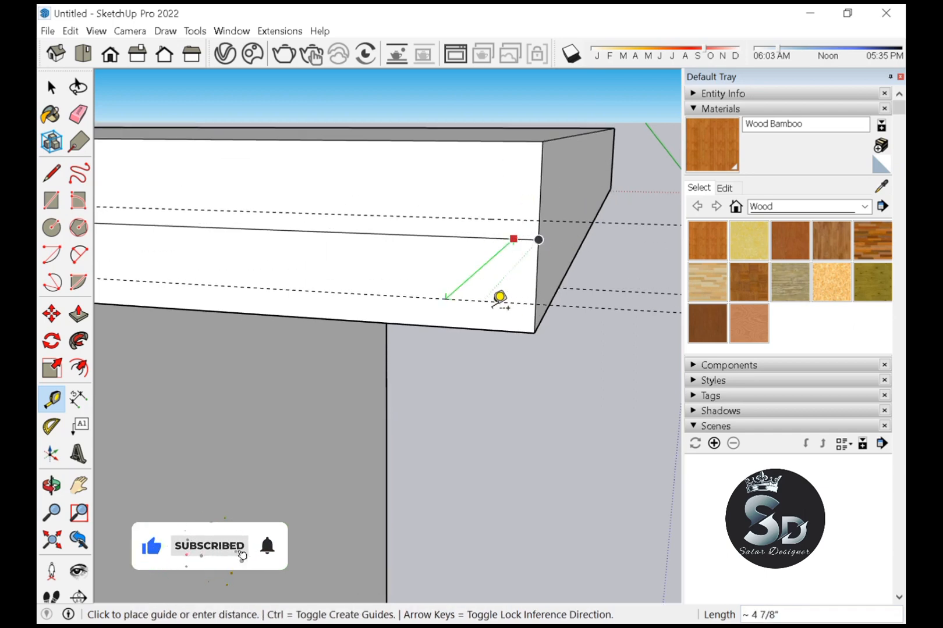
key(Return)
key(space)
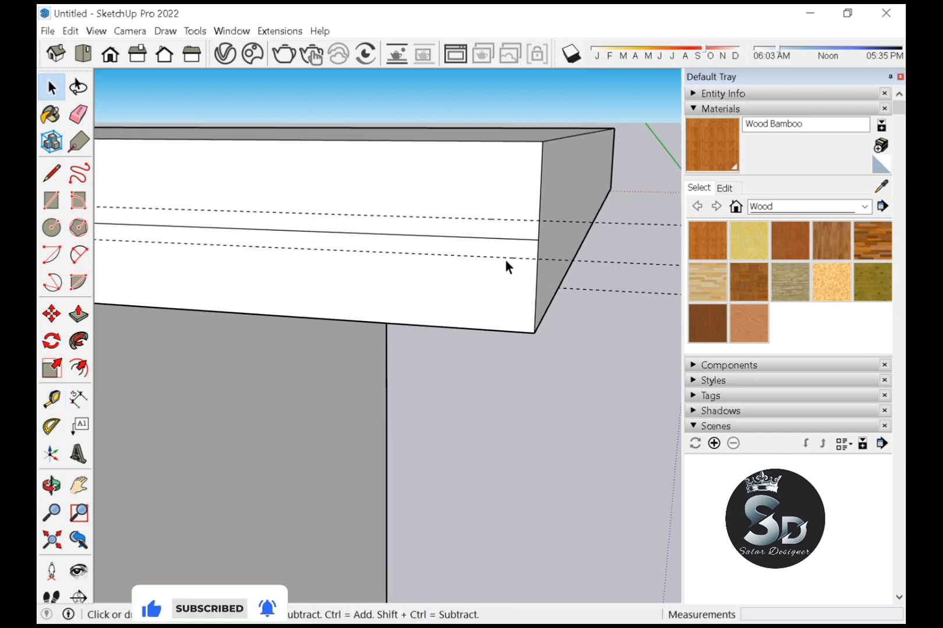
Move the slab's front midline up to the upper guide and copy it down to the lower guide
key(m)
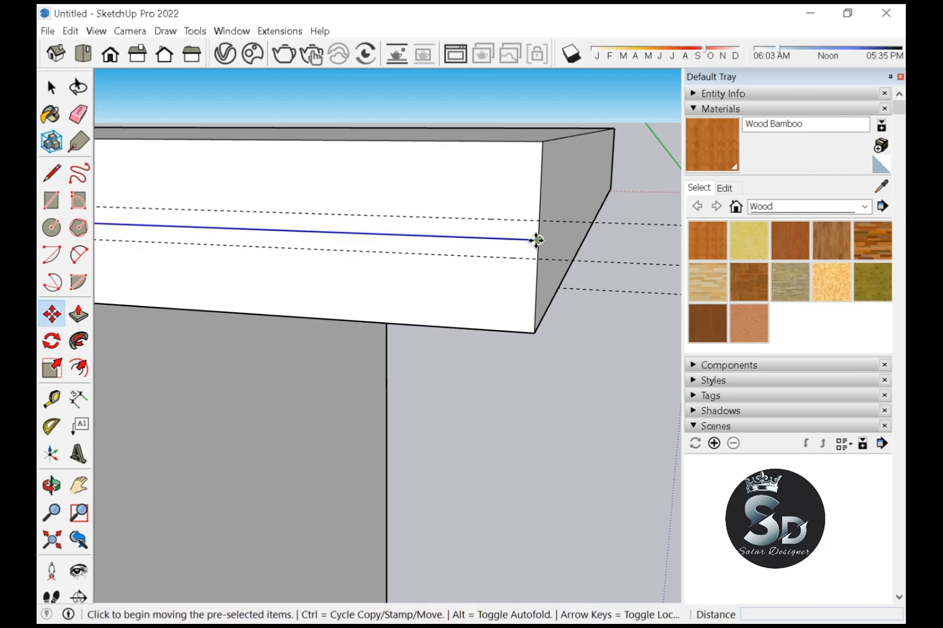
click(536, 239)
click(538, 220)
key(ctrl)
key(space)
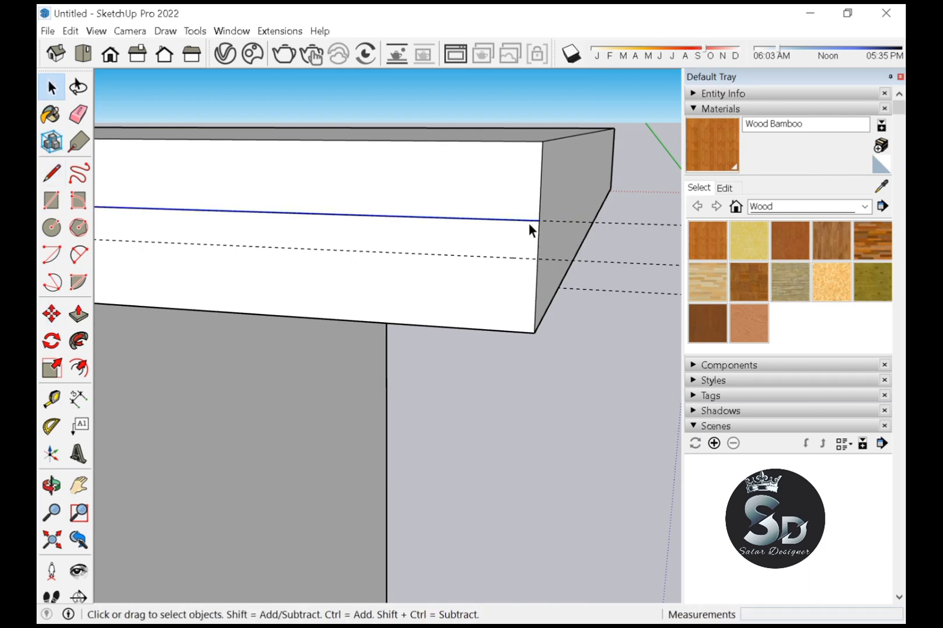
key(m)
key(ctrl)
click(539, 220)
click(544, 263)
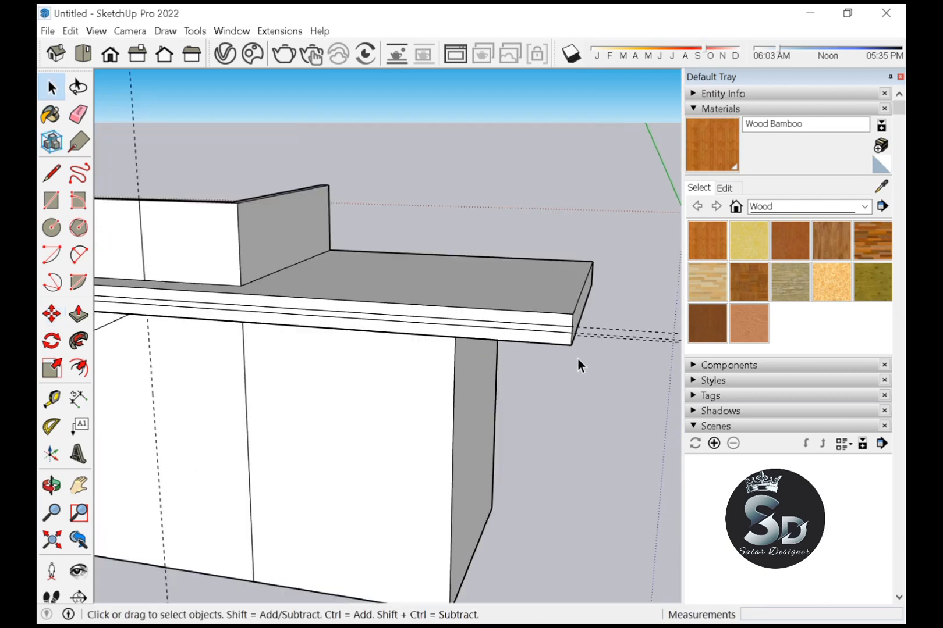
Push/Pull the narrow middle strip of the slab's front face inward by about 7/8" as a groove
scroll(535, 337, up, 3)
key(p)
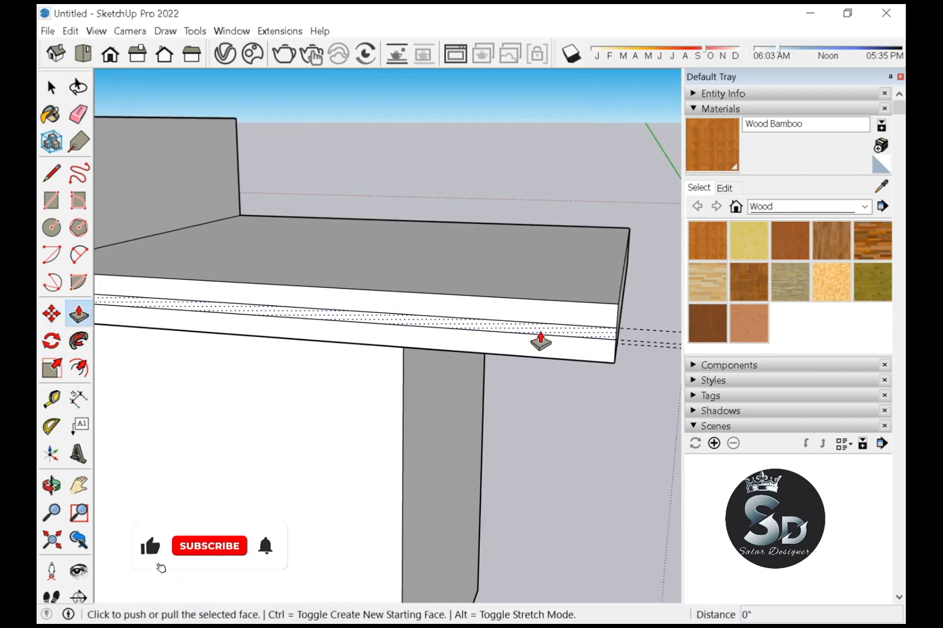
click(540, 334)
click(536, 339)
key(space)
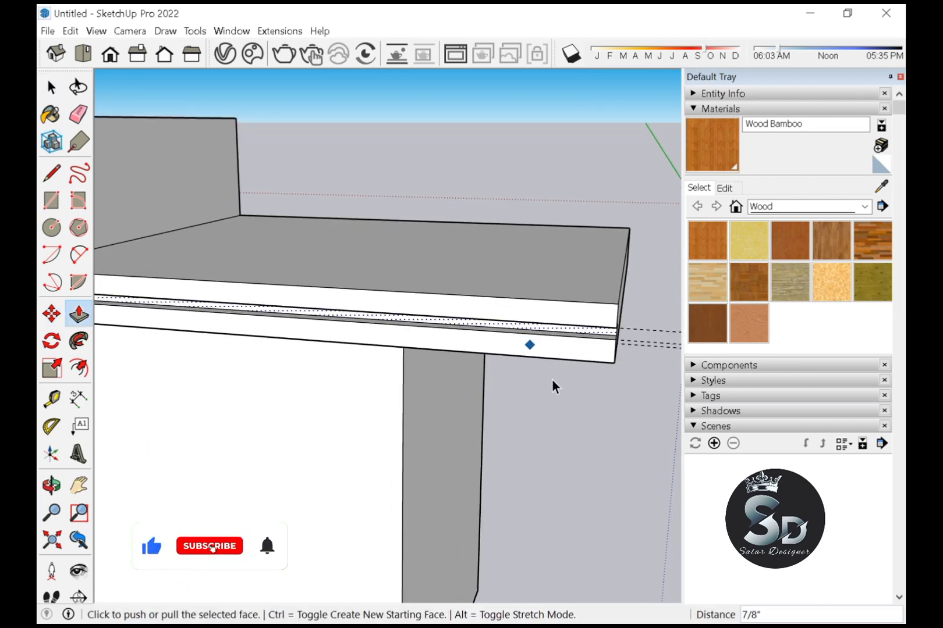
Draw two lines across the slab's outer end face continuing the groove's upper and lower edges
mouse_move(585, 415)
middle_down()
mouse_move(423, 389)
mouse_move(269, 327)
mouse_move(261, 332)
middle_up()
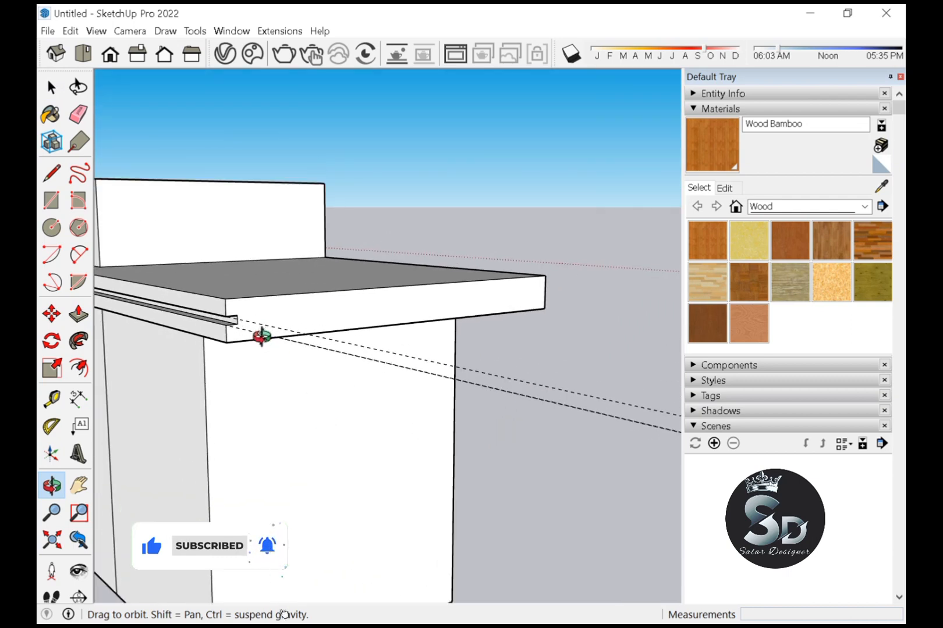
key(l)
click(236, 315)
click(547, 282)
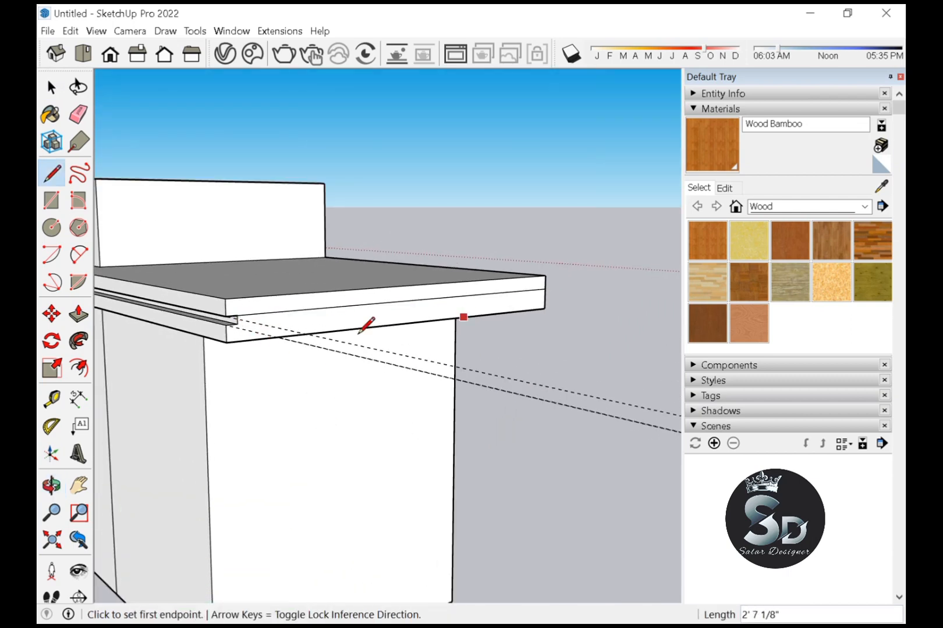
click(238, 323)
scroll(547, 293, up, 2)
click(547, 295)
key(space)
Push/Pull the strip on the slab's outer end face inward by the same depth to continue the groove
scroll(520, 294, up, 2)
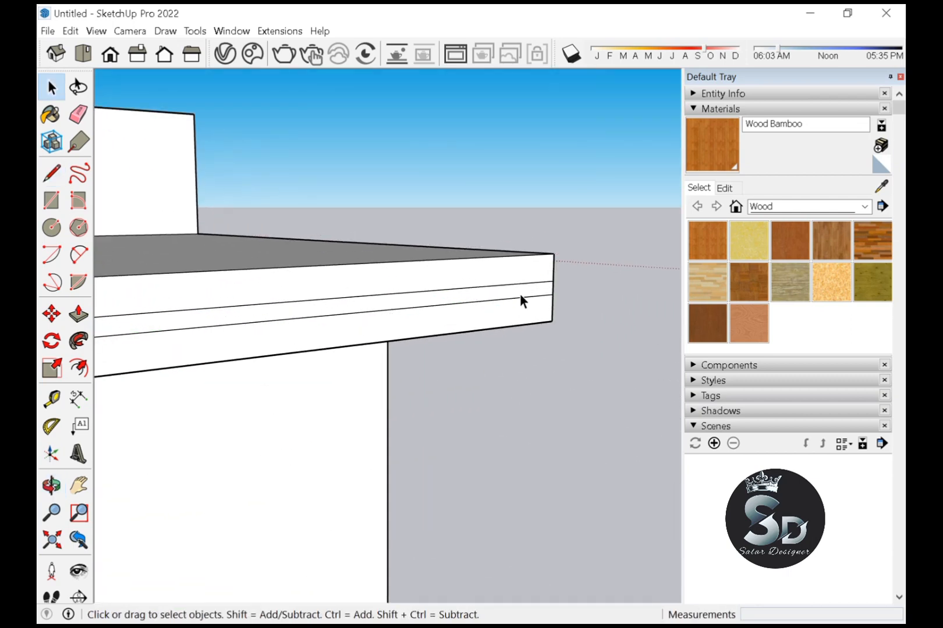
click(519, 292)
key(p)
double_click(519, 292)
scroll(550, 351, down, 1)
key(space)
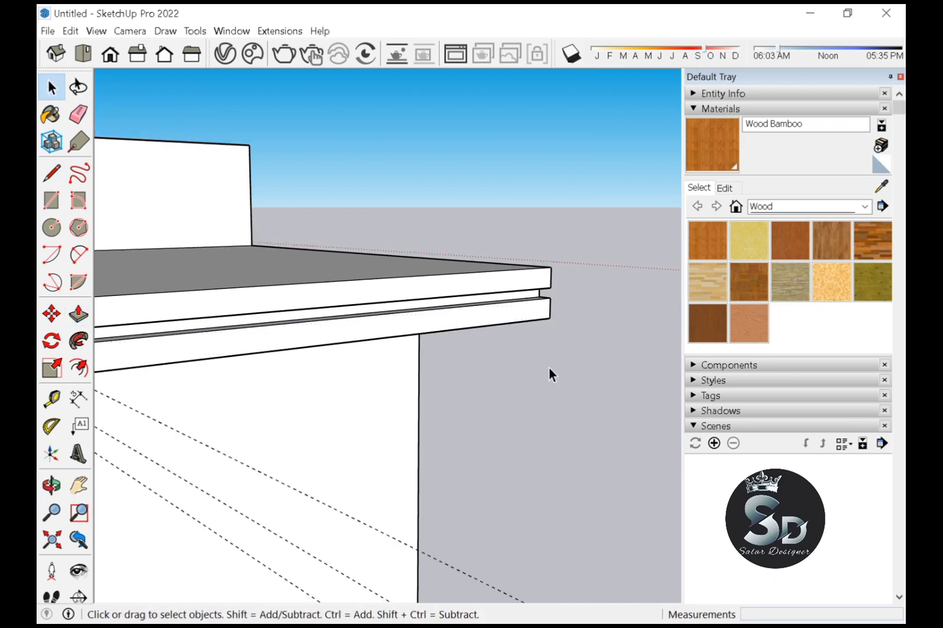
Push/Pull the main desk's front panel above the diagonal outward by 2.5"
scroll(549, 368, down, 5)
mouse_move(424, 381)
middle_down()
mouse_move(400, 401)
mouse_move(458, 341)
mouse_move(320, 393)
mouse_move(481, 389)
mouse_move(424, 390)
middle_up()
scroll(364, 356, up, 2)
click(365, 356)
scroll(487, 306, up, 2)
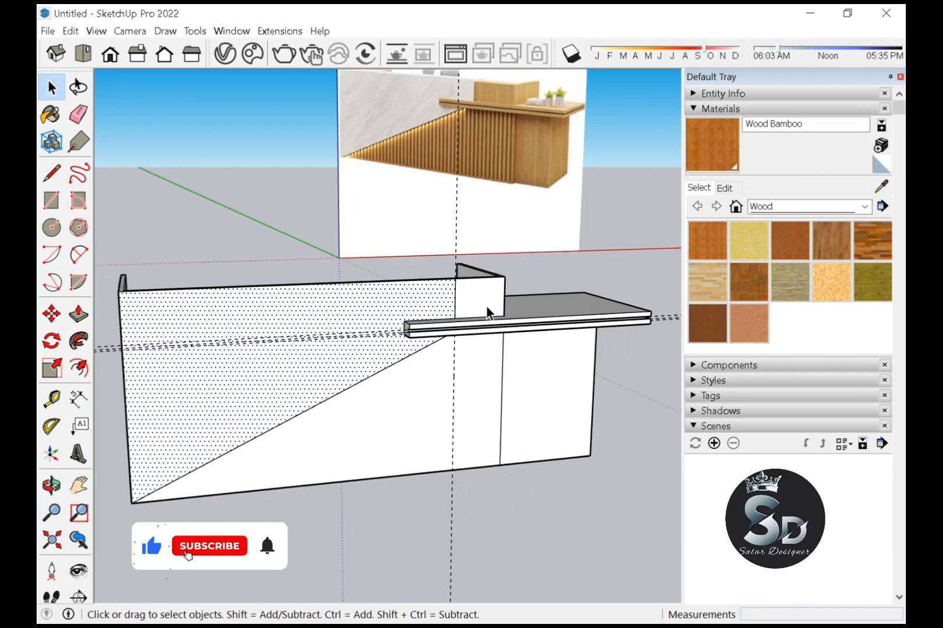
key(p)
click(343, 358)
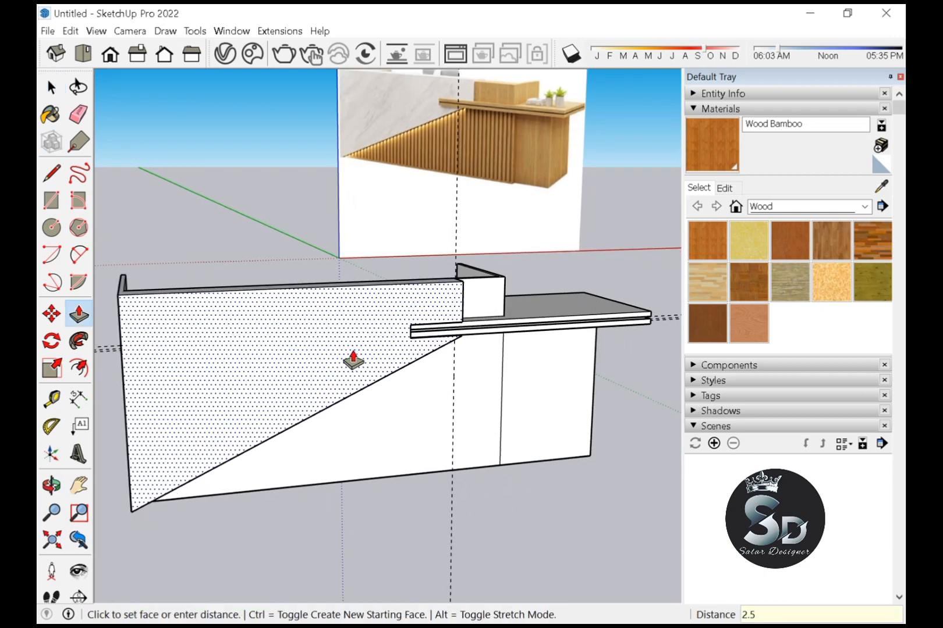
key(Return)
key(space)
Select the triangular front face below the diagonal and display the 1001bit tools
scroll(478, 339, up, 3)
middle_drag(478, 339, 324, 321)
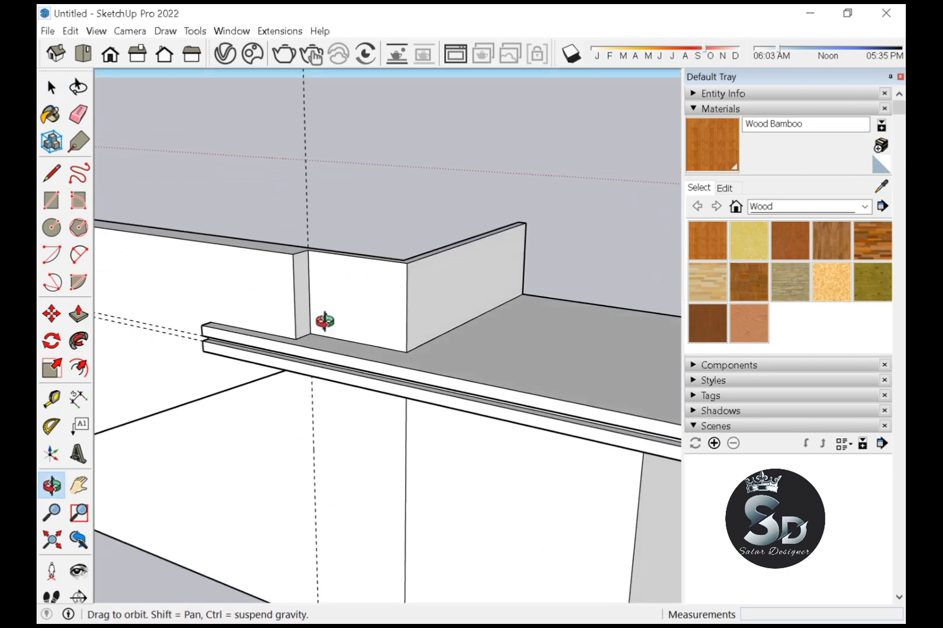
scroll(324, 321, down, 10)
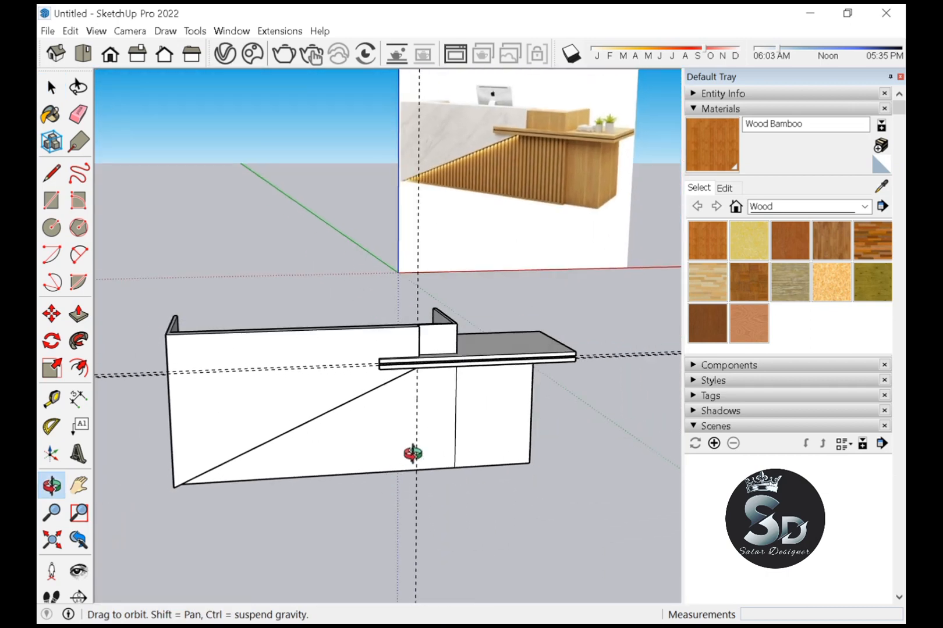
middle_drag(413, 453, 419, 432)
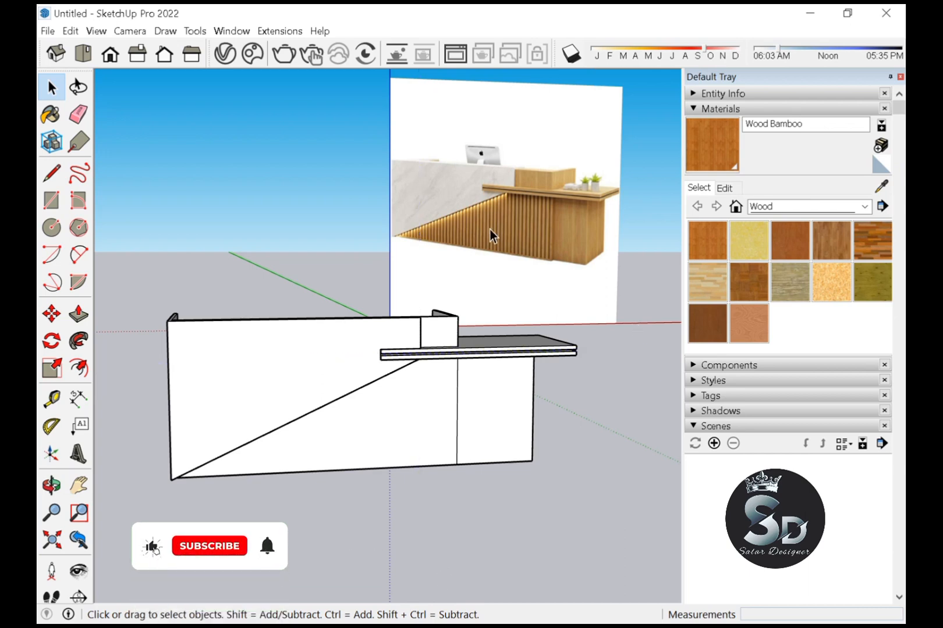
click(96, 31)
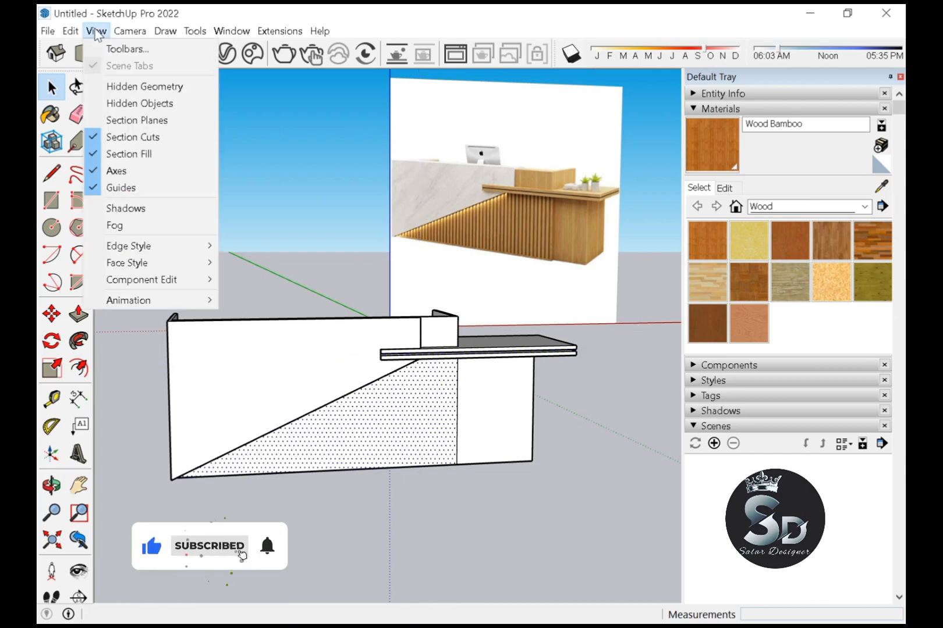
click(116, 47)
click(325, 254)
click(627, 188)
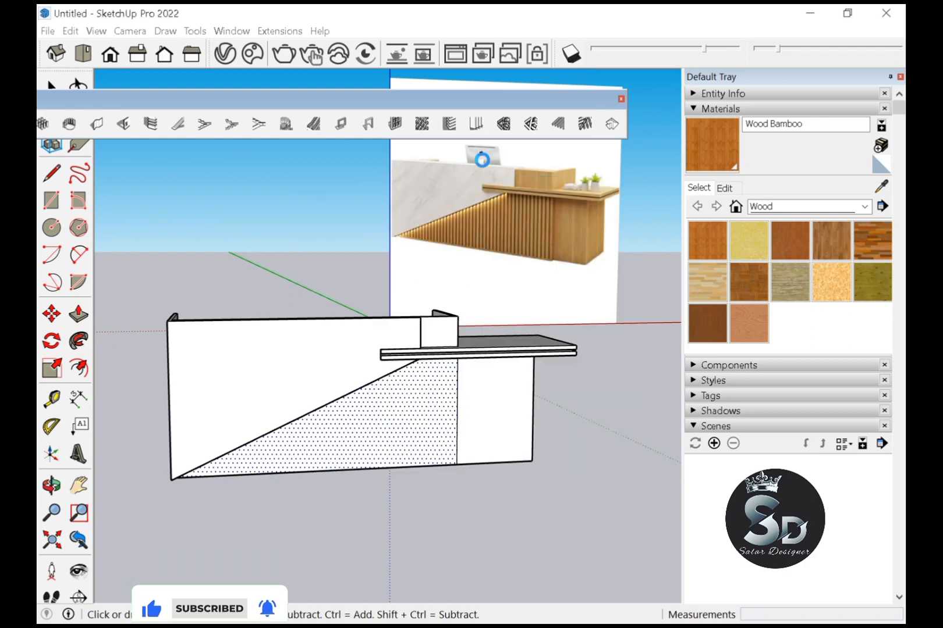
Create vertical louvres on the triangular face with 1" depth, 1" thickness, 1 9/16" spacing, angle 0 and middle location
click(476, 124)
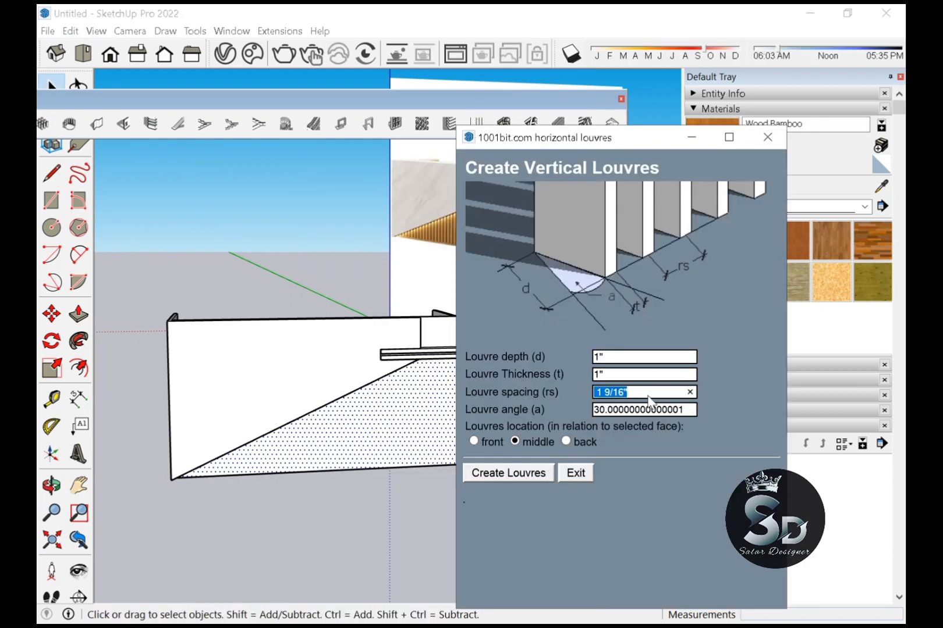
drag(694, 410, 603, 412)
text(0)
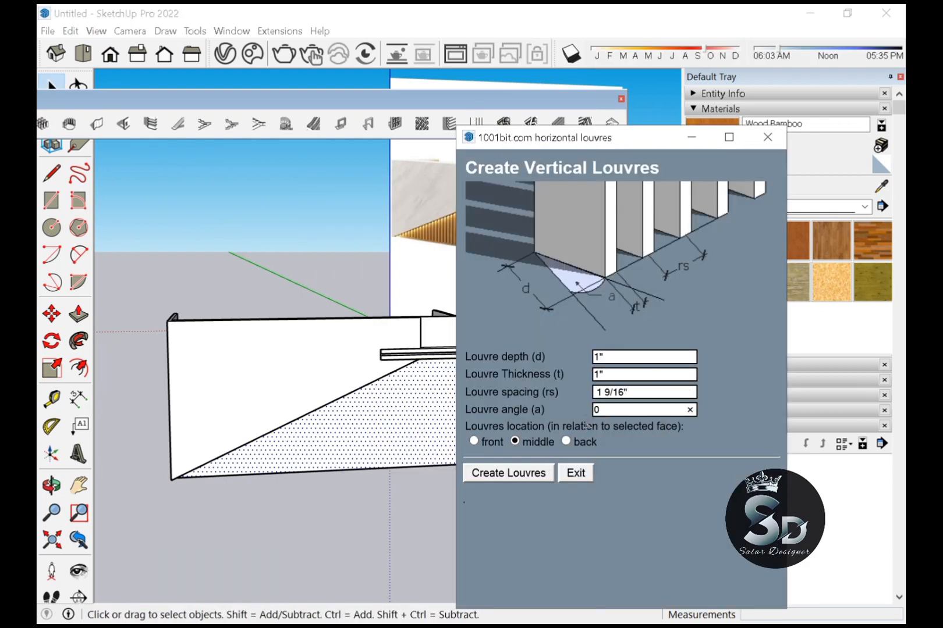
click(529, 473)
Examine the louvred triangular panel and the neighbouring front faces of the desk
scroll(468, 407, up, 2)
scroll(495, 520, down, 1)
mouse_move(496, 521)
middle_down()
mouse_move(467, 551)
mouse_move(485, 525)
middle_up()
scroll(485, 525, down, 1)
scroll(332, 434, up, 3)
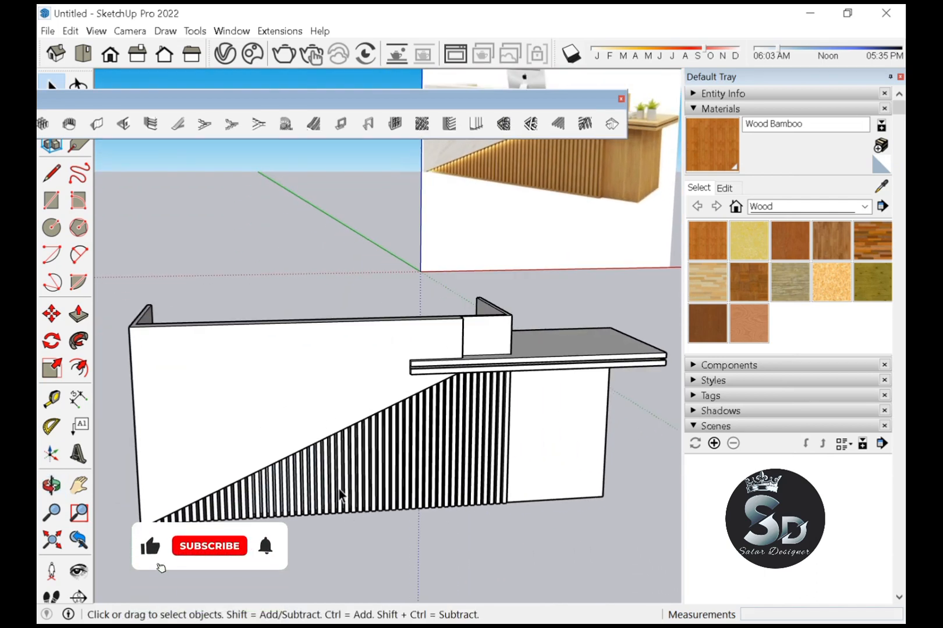
click(292, 414)
scroll(292, 414, down, 3)
click(357, 463)
click(486, 433)
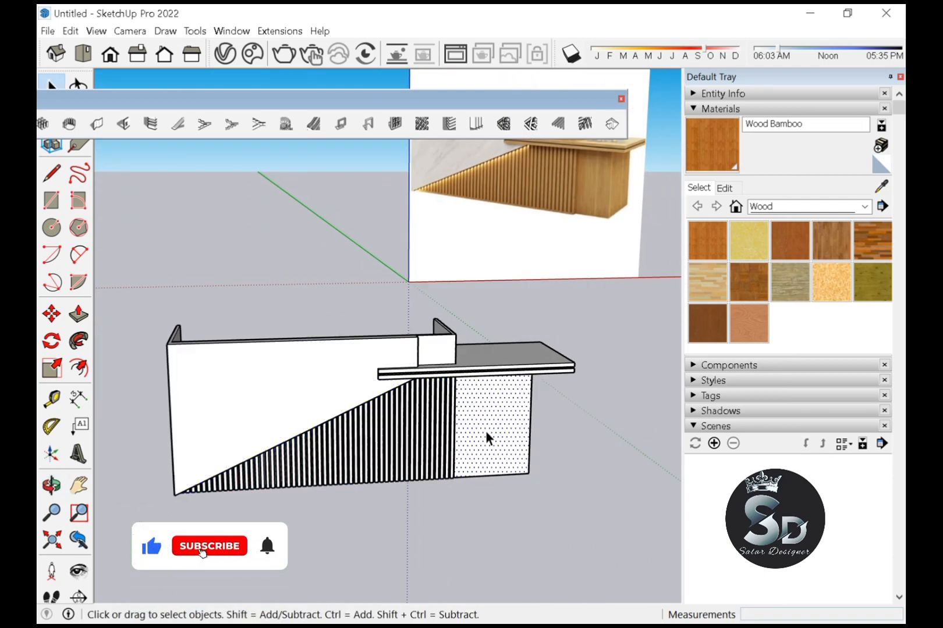
Paint the overhanging slab, the vertical louvres and the plain front panel beside them with Wood Bamboo
ctrl+click(532, 367)
ctrl+click(388, 433)
click(716, 245)
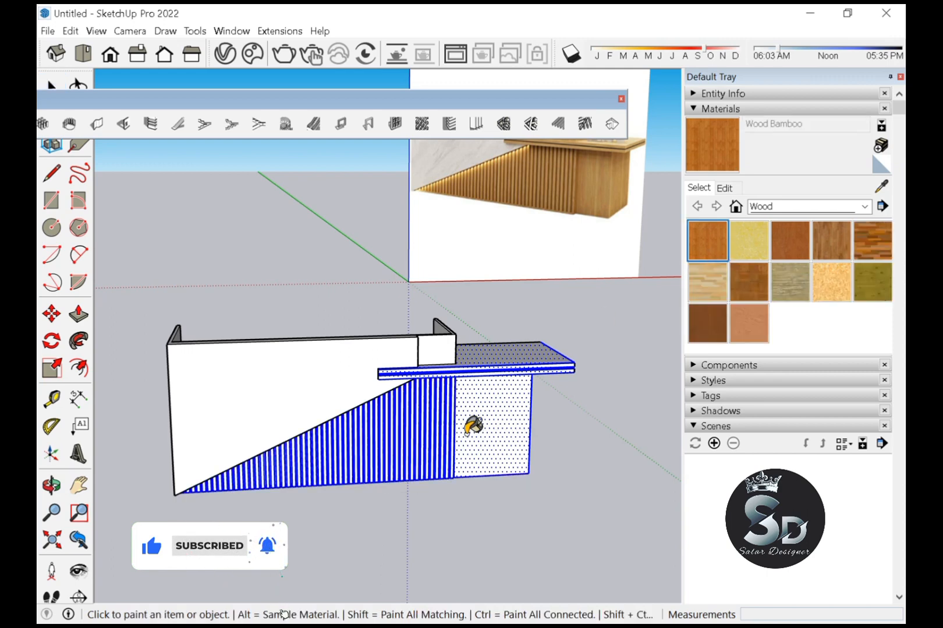
click(475, 421)
key(space)
click(557, 478)
scroll(449, 343, up, 1)
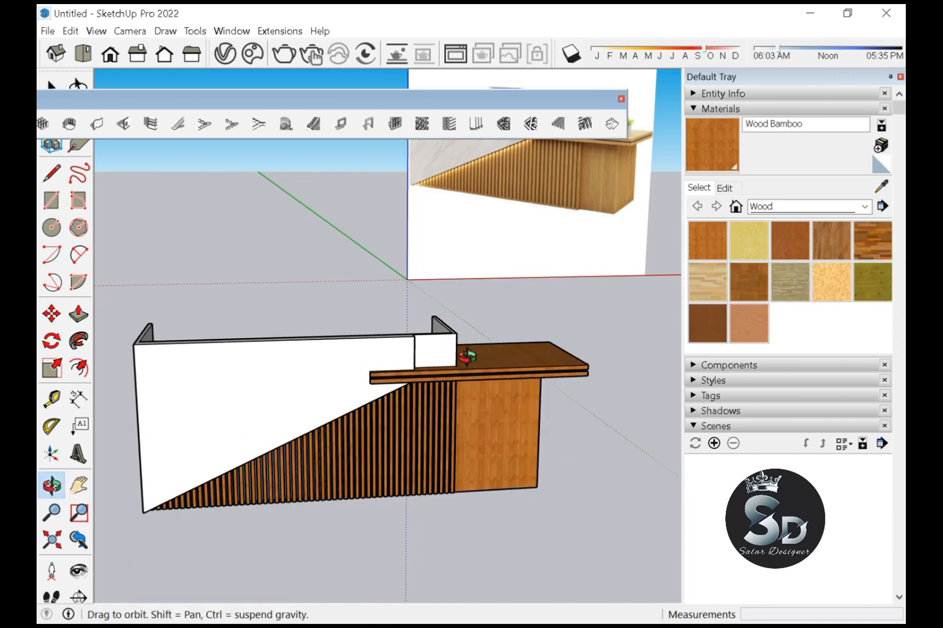
Draw a 1" line across the desk's top edge at the inner corner to separate the raised end section from the long panel
middle_drag(467, 356, 411, 384)
scroll(441, 386, up, 3)
key(space)
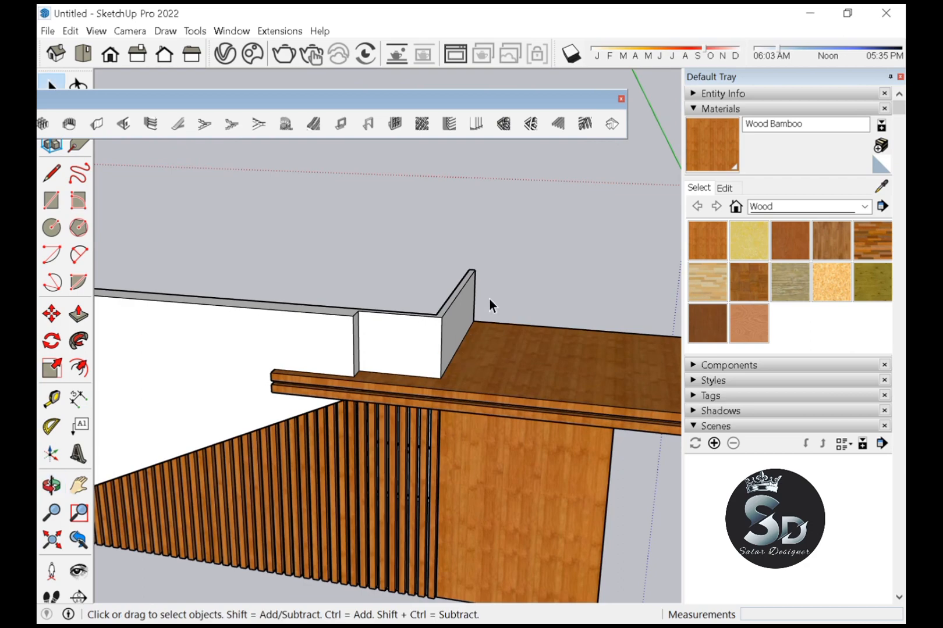
triple_click(412, 331)
scroll(368, 411, down, 4)
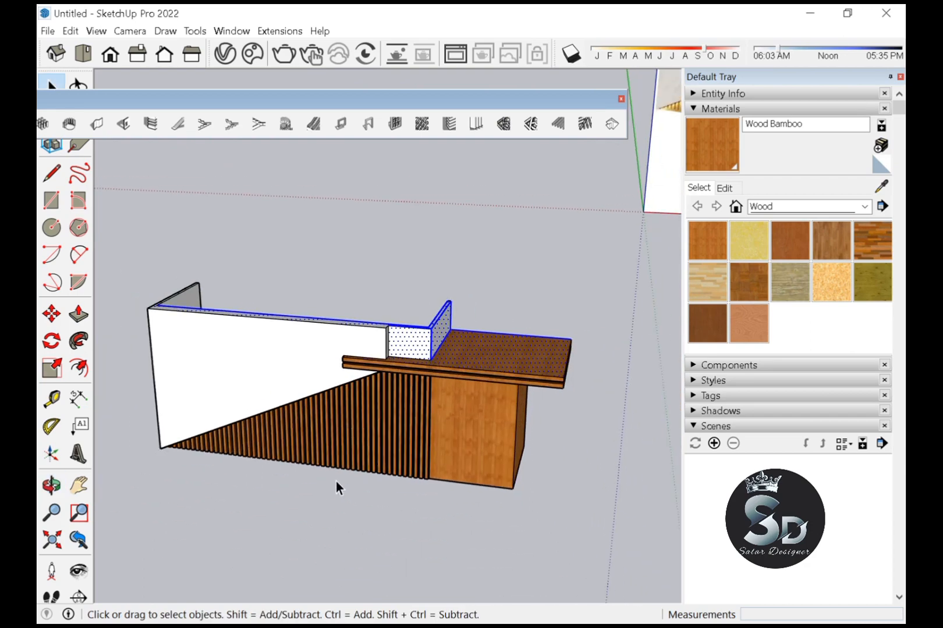
middle_drag(337, 488, 459, 356)
click(459, 356)
scroll(464, 367, up, 1)
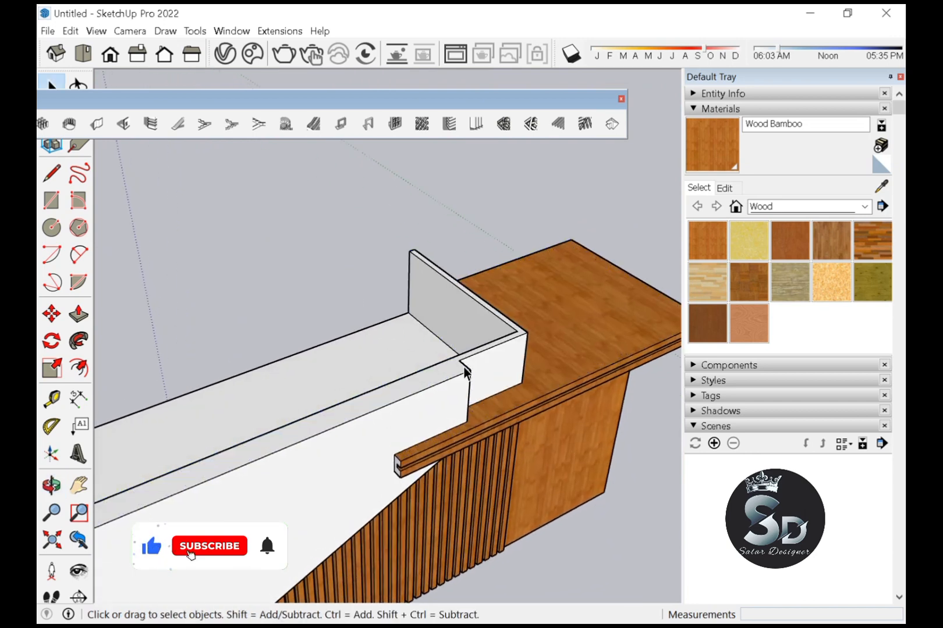
key(l)
click(459, 358)
scroll(463, 357, up, 2)
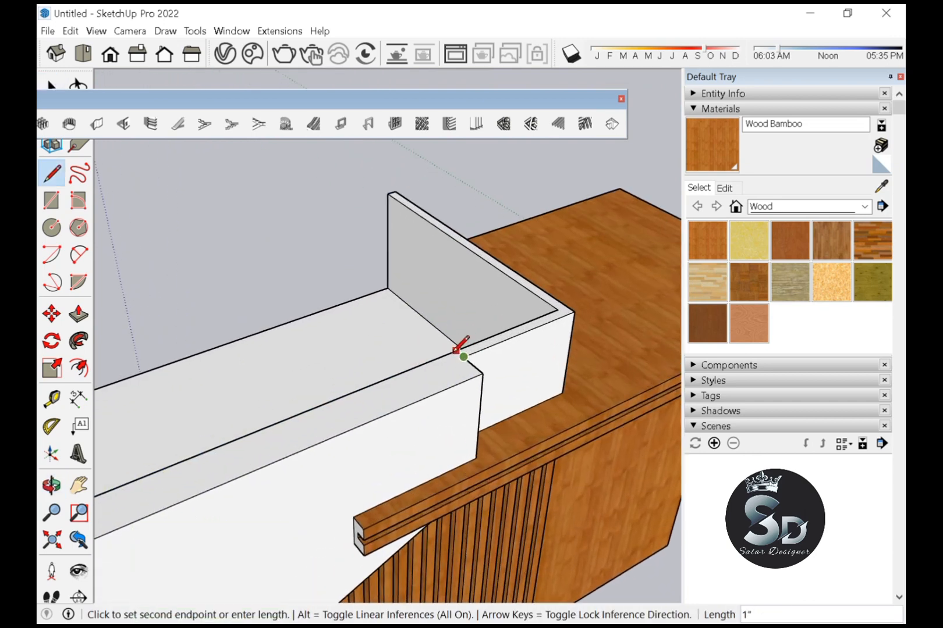
key(space)
Paint the raised end section's front, top edge and inner face and the slab's end with Wood Bamboo
middle_drag(472, 354, 504, 359)
key(b)
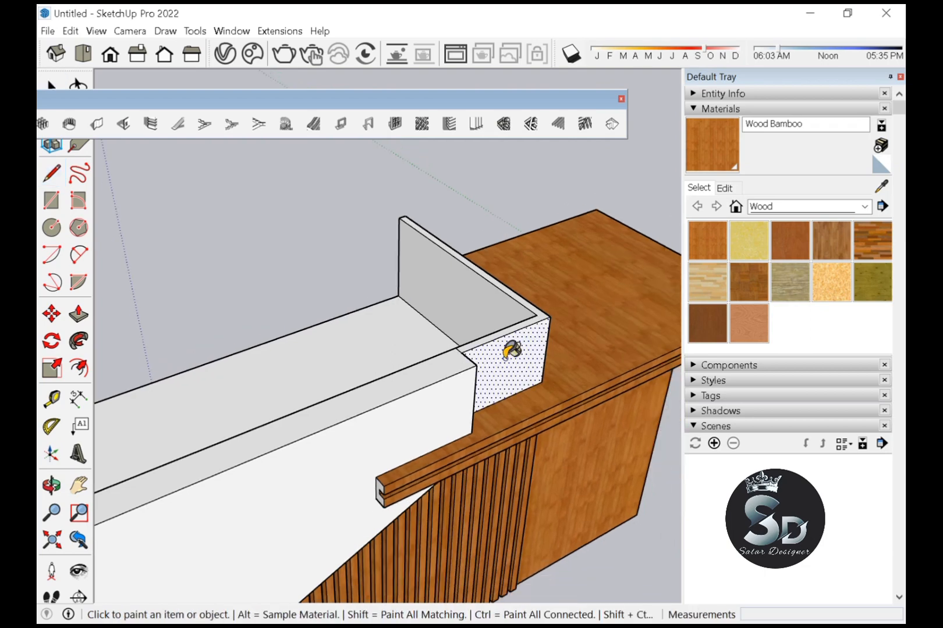
click(504, 358)
click(534, 315)
click(437, 315)
scroll(435, 316, down, 1)
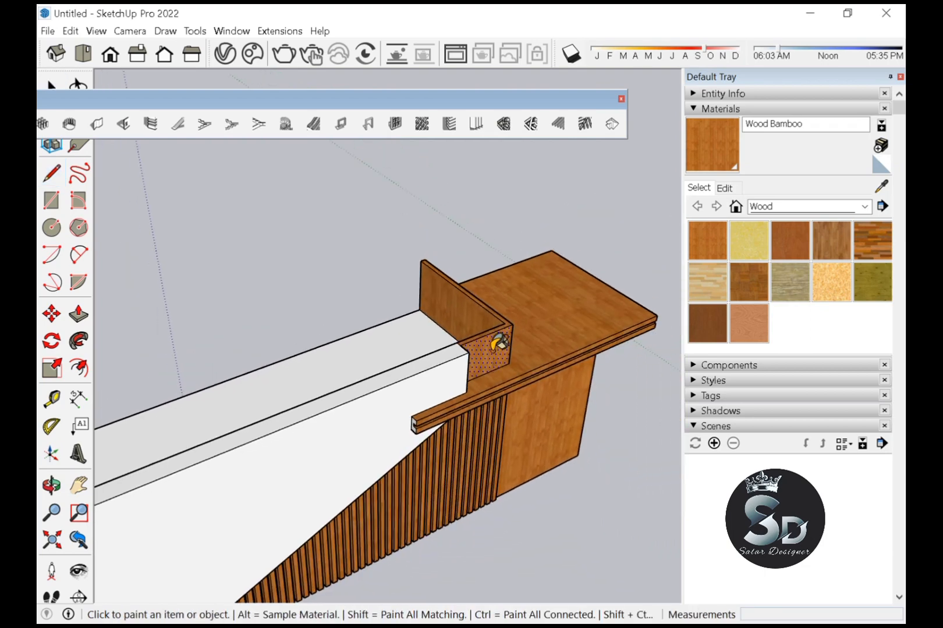
scroll(427, 407, up, 3)
key(space)
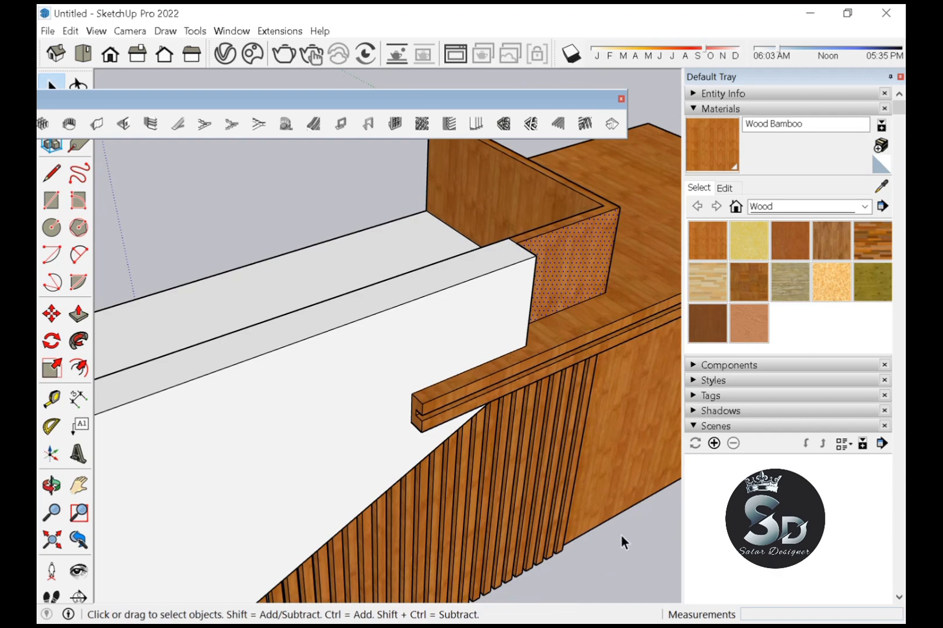
Close the 1001bit tools and bring the whole desk into view beside the reference picture
scroll(518, 304, down, 6)
middle_drag(418, 452, 415, 367)
scroll(450, 343, up, 1)
click(620, 99)
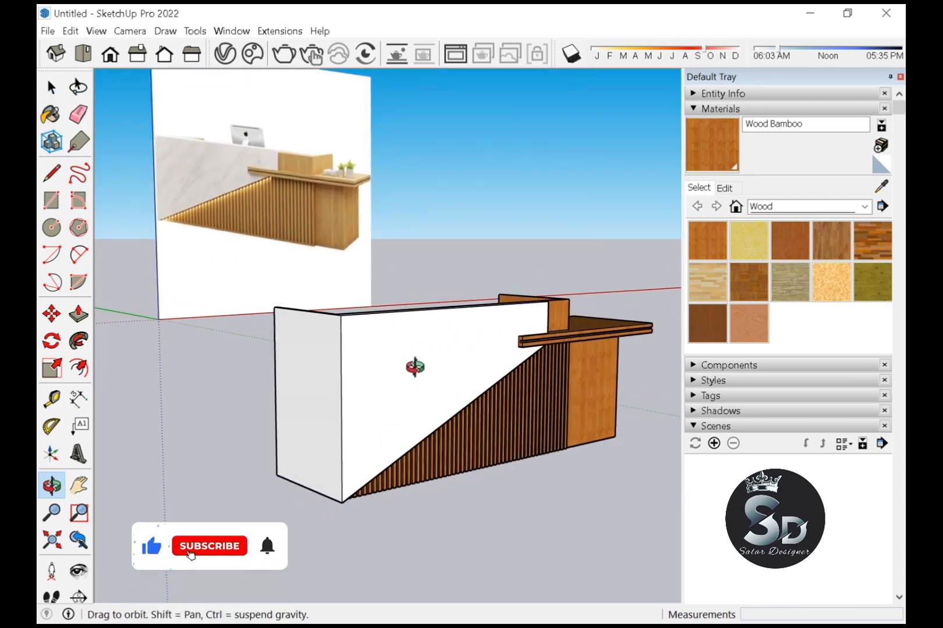
Dimension the depth and height of the desk's white end panel
click(79, 399)
click(276, 475)
click(341, 503)
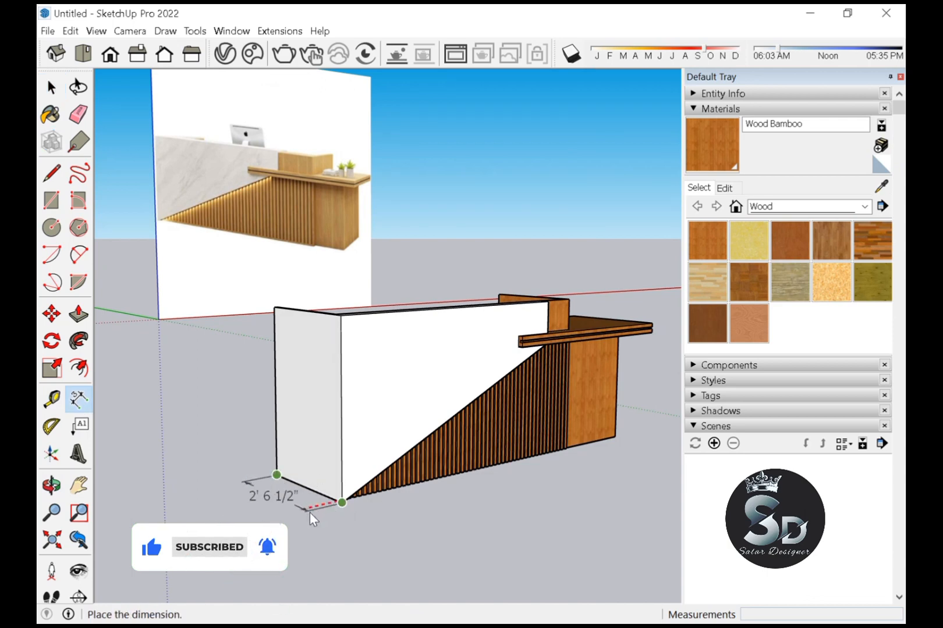
click(310, 512)
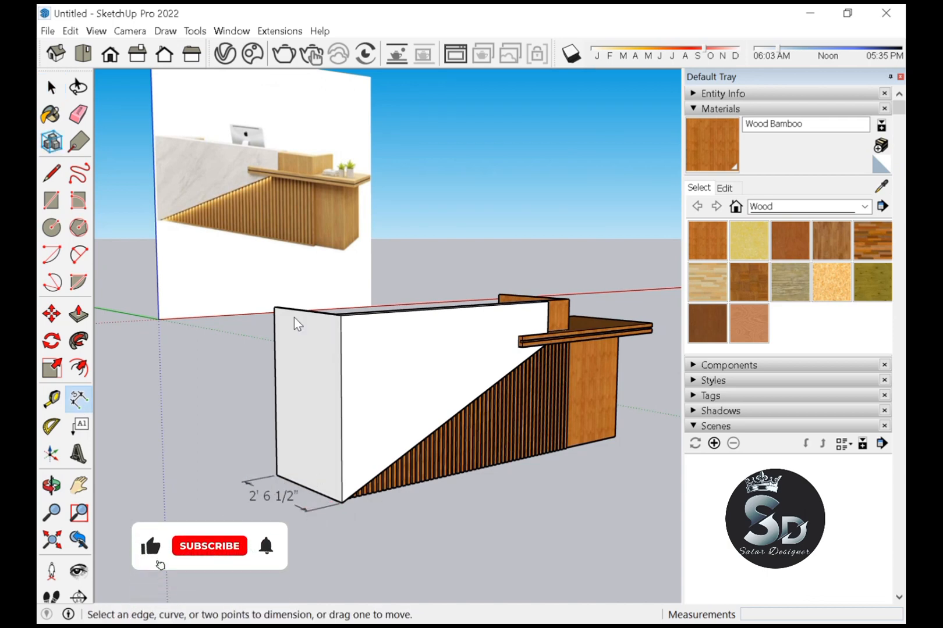
click(274, 306)
click(277, 476)
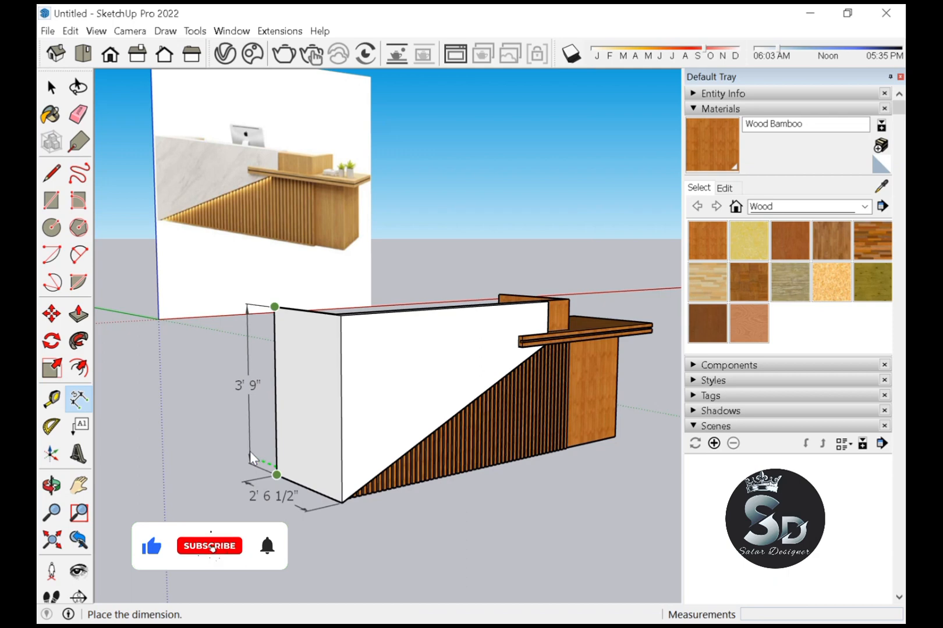
click(249, 457)
Dimension the desk's overall length along the bottom of its front
click(615, 437)
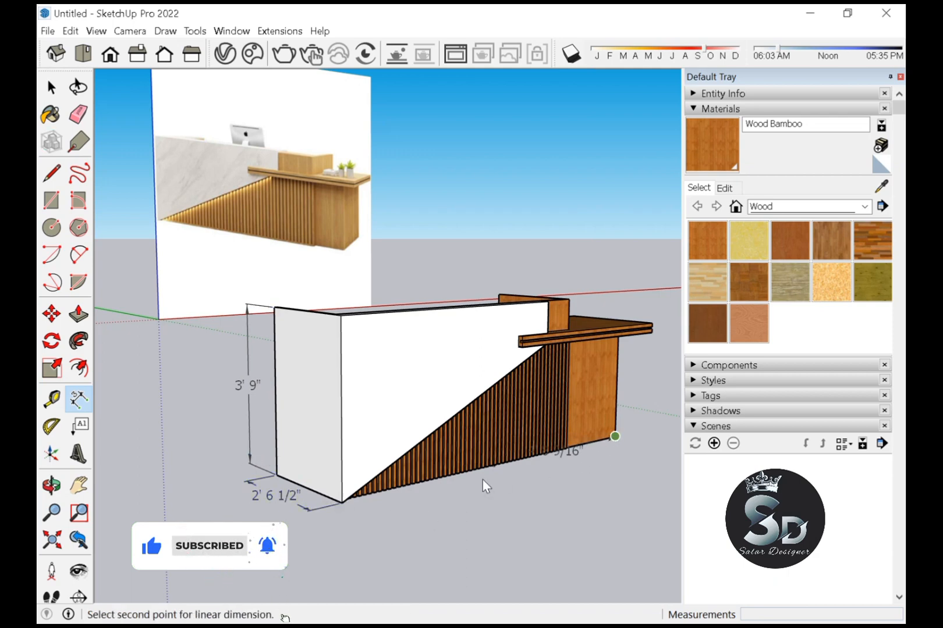
click(343, 504)
click(375, 517)
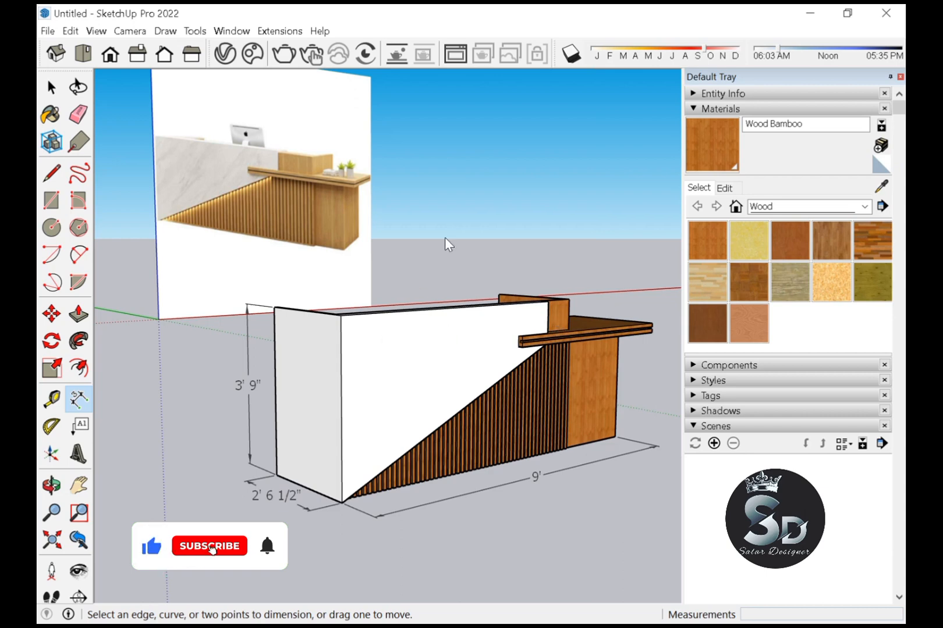
scroll(535, 373, up, 1)
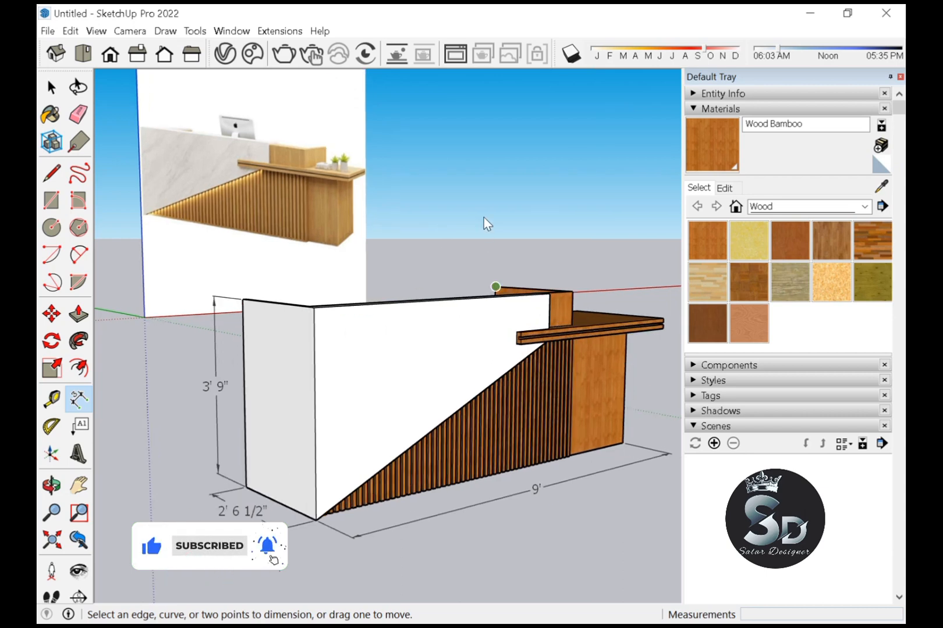
key(space)
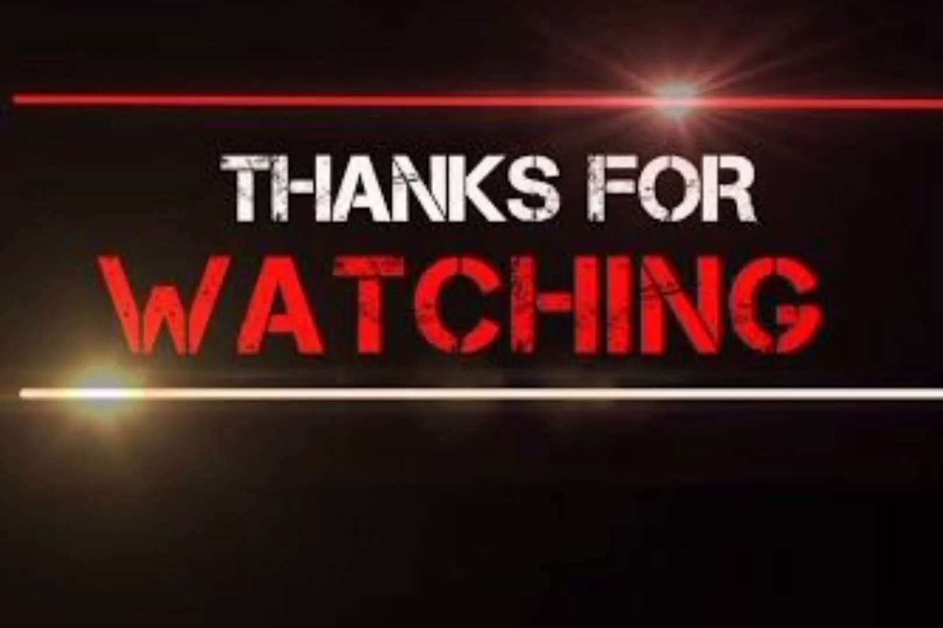